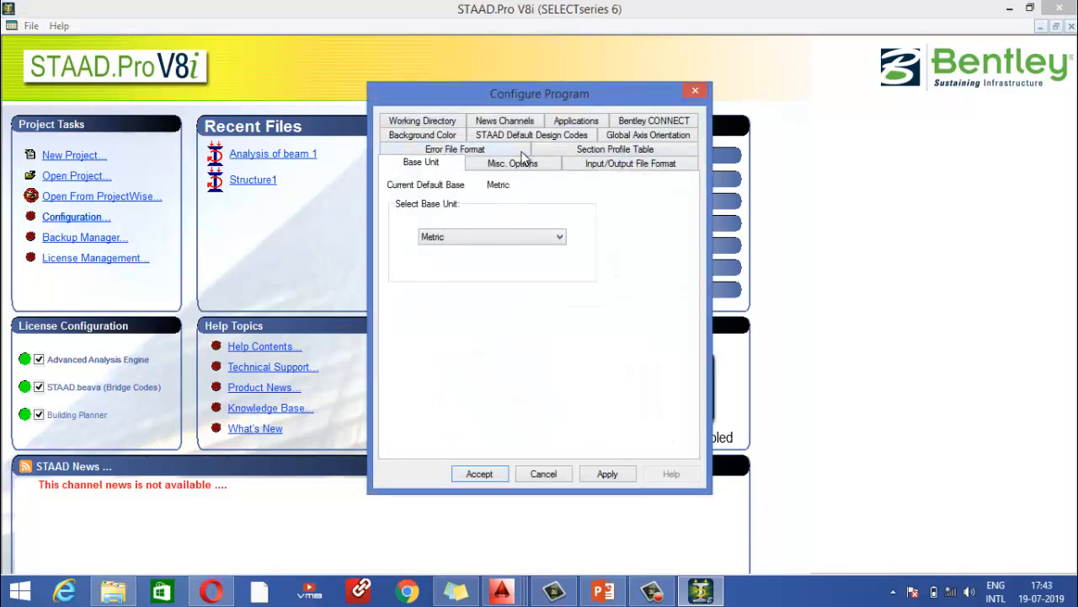
Set the default steel design code to IS800 2007 LSD and accept the program configuration.
click(528, 137)
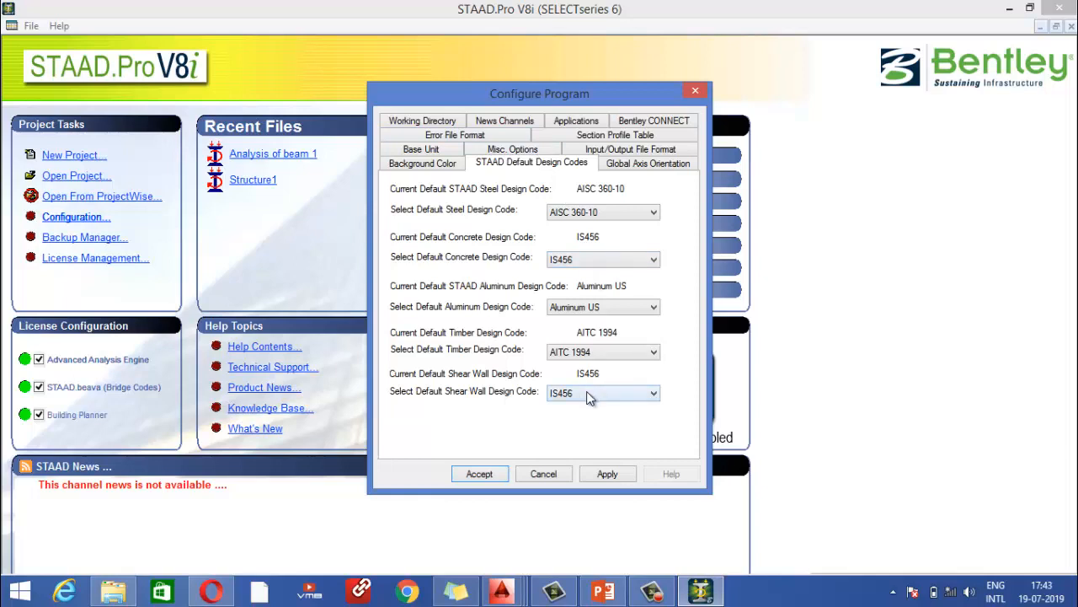
click(563, 212)
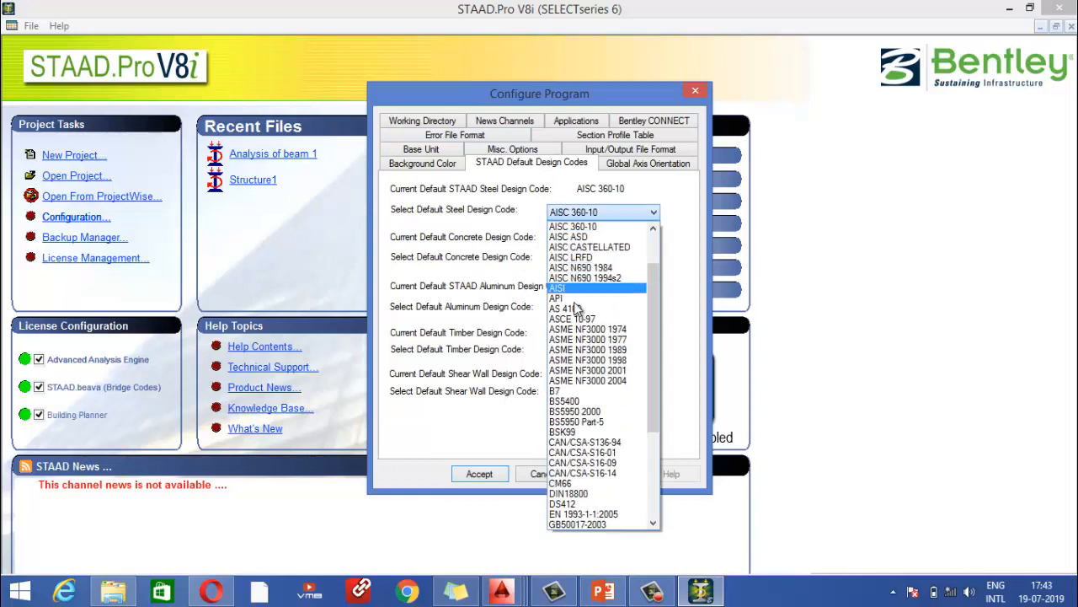
scroll(581, 413, down, 2)
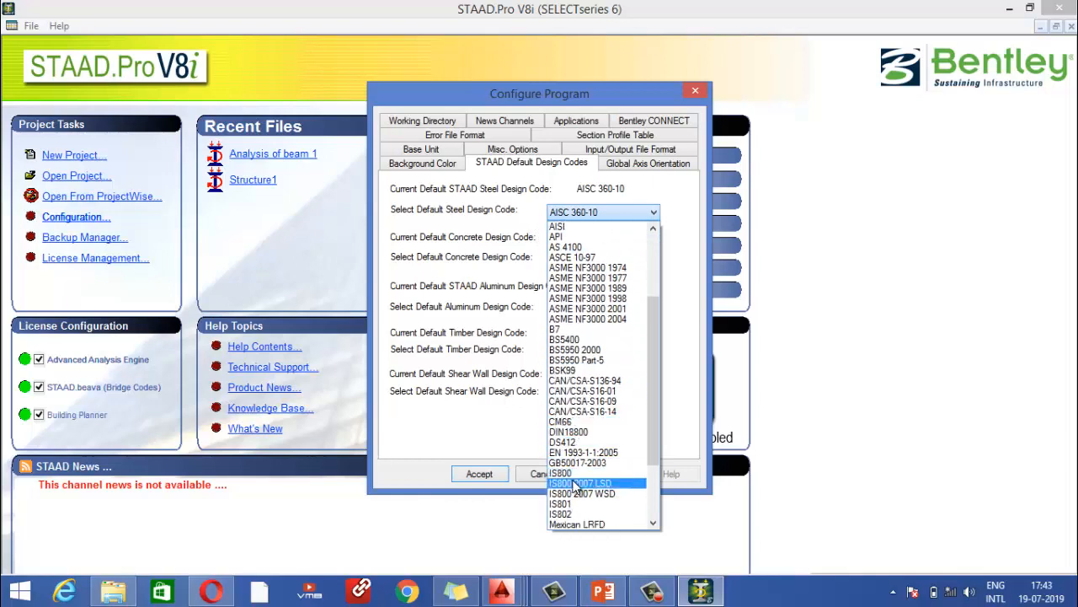
click(575, 477)
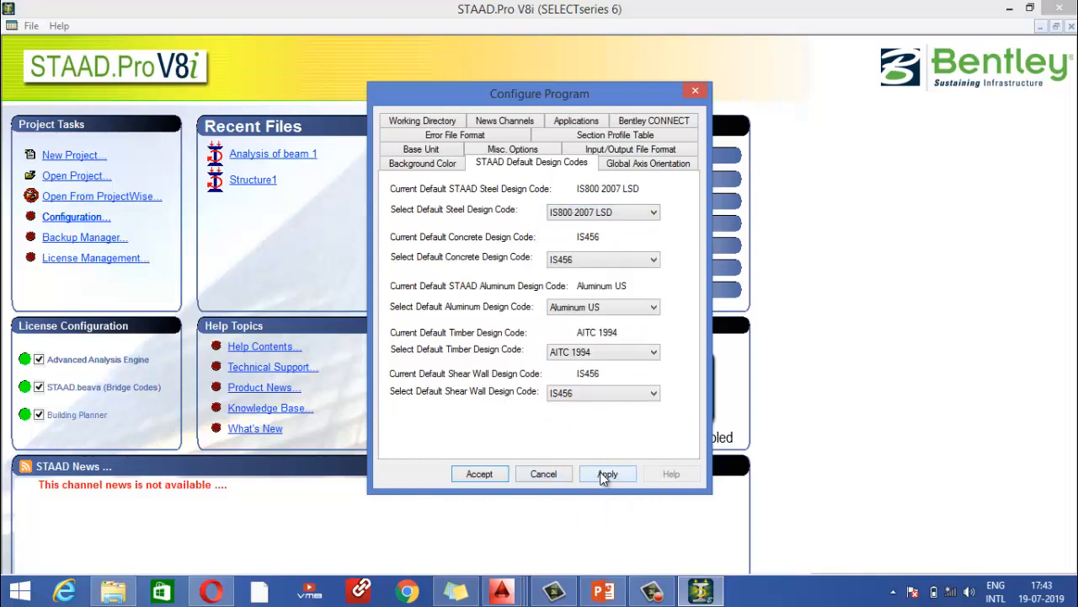
click(603, 475)
click(478, 474)
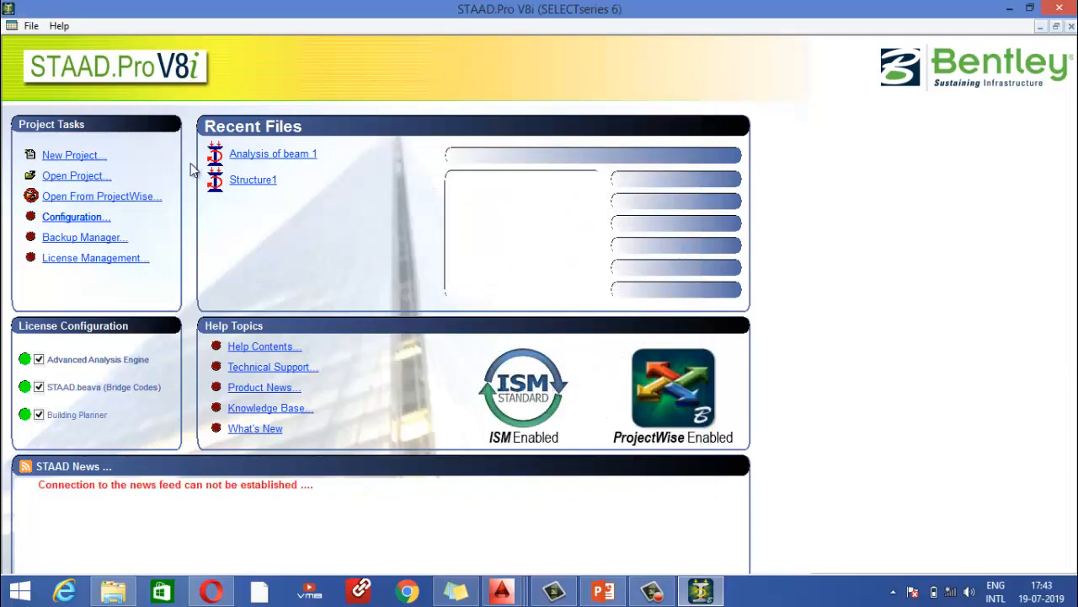
Start a new Space model named "Analysis of beam 1" and store it in the Beam Analysis 1 folder.
click(94, 157)
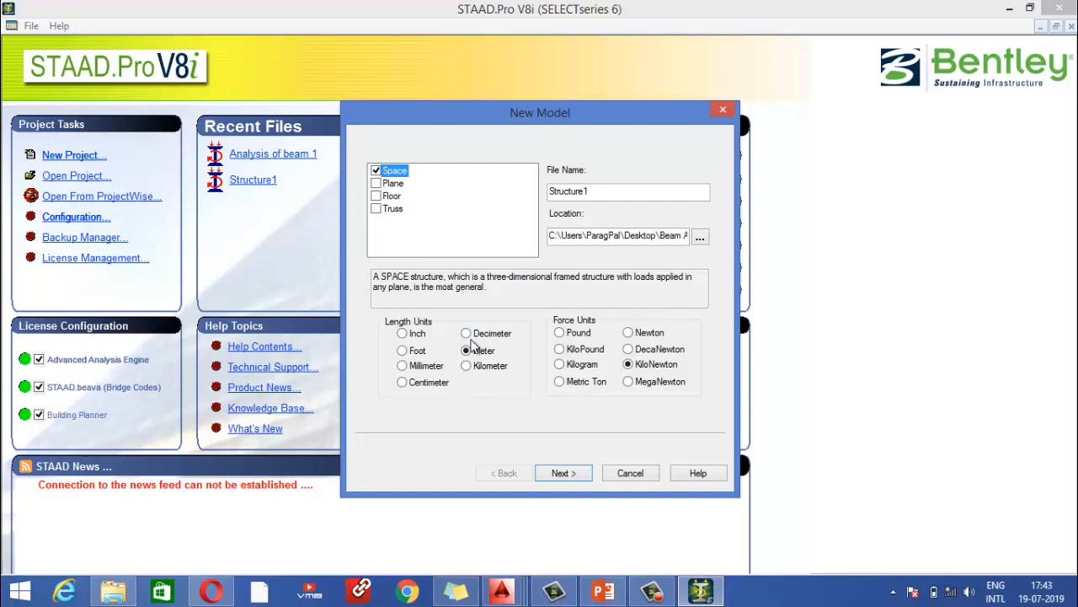
drag(597, 192, 545, 185)
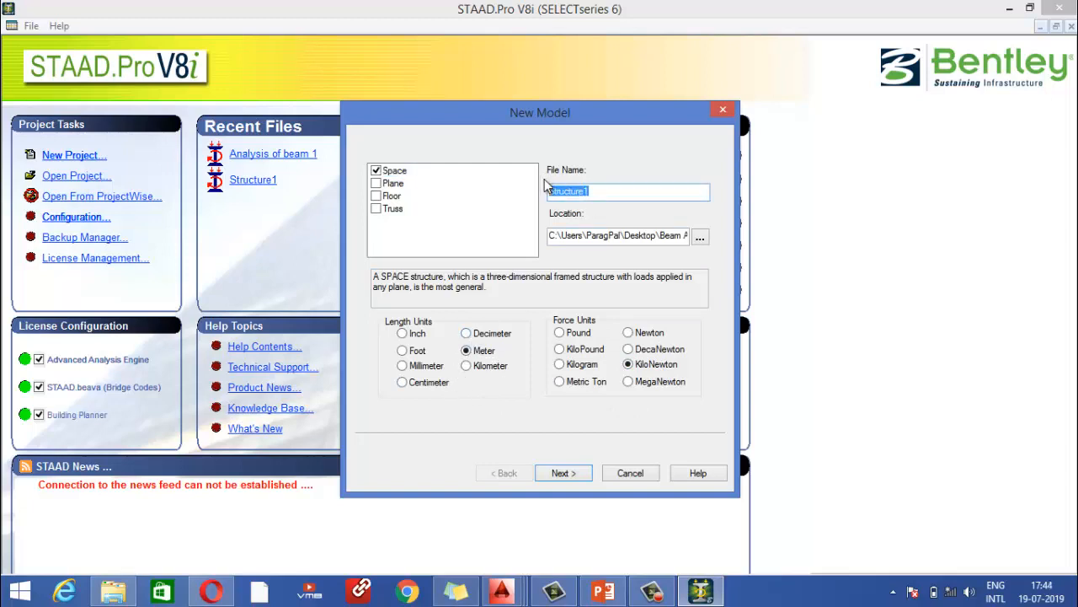
key(BackSpace)
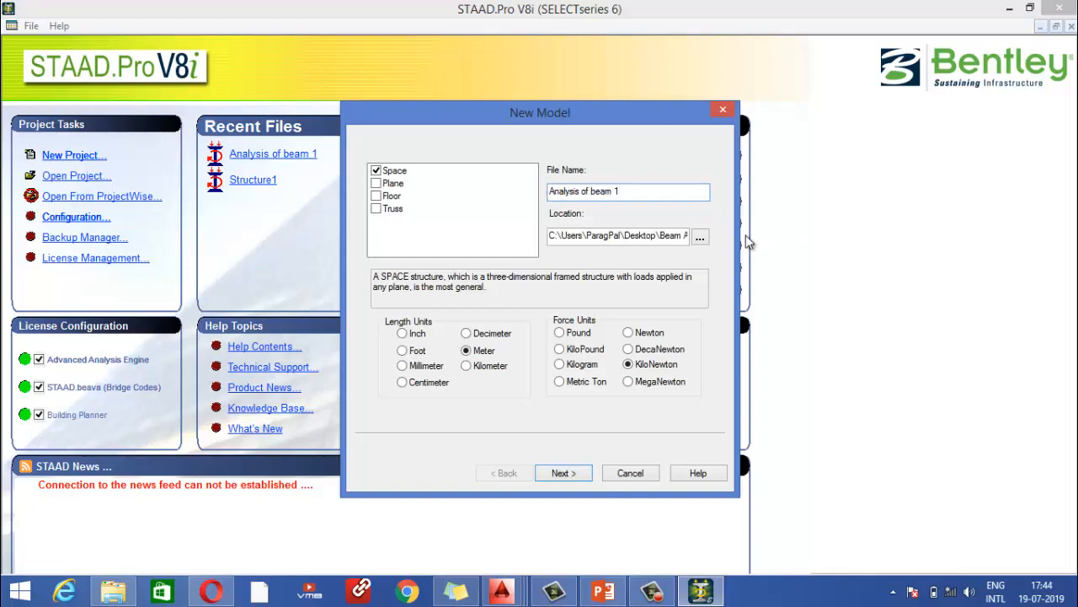
click(701, 238)
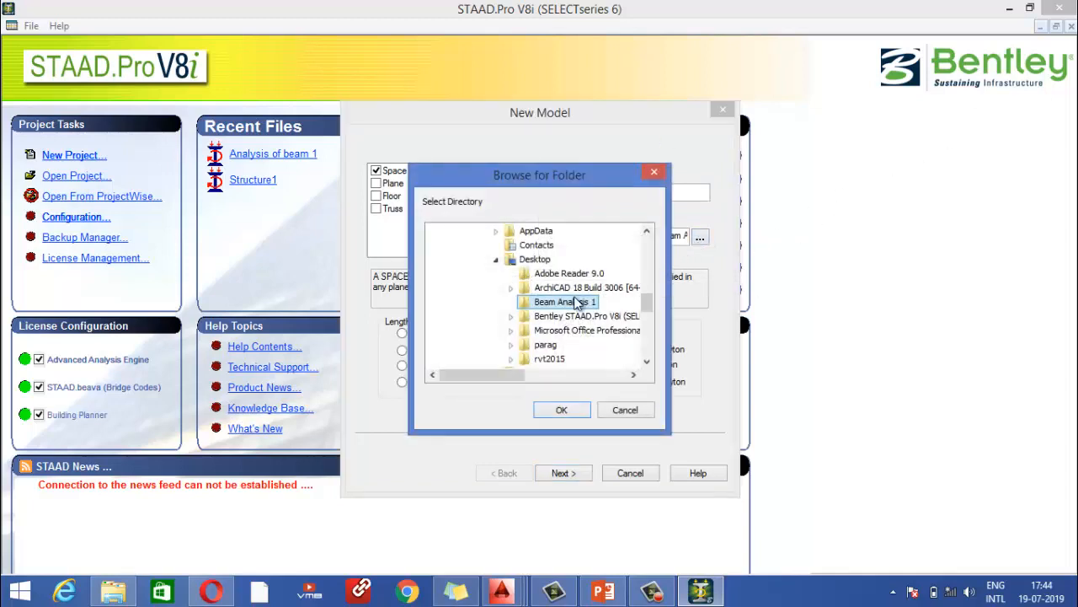
click(585, 409)
Overwrite the existing file of the same name and finish creating the model with the Add Beam starting option.
click(564, 472)
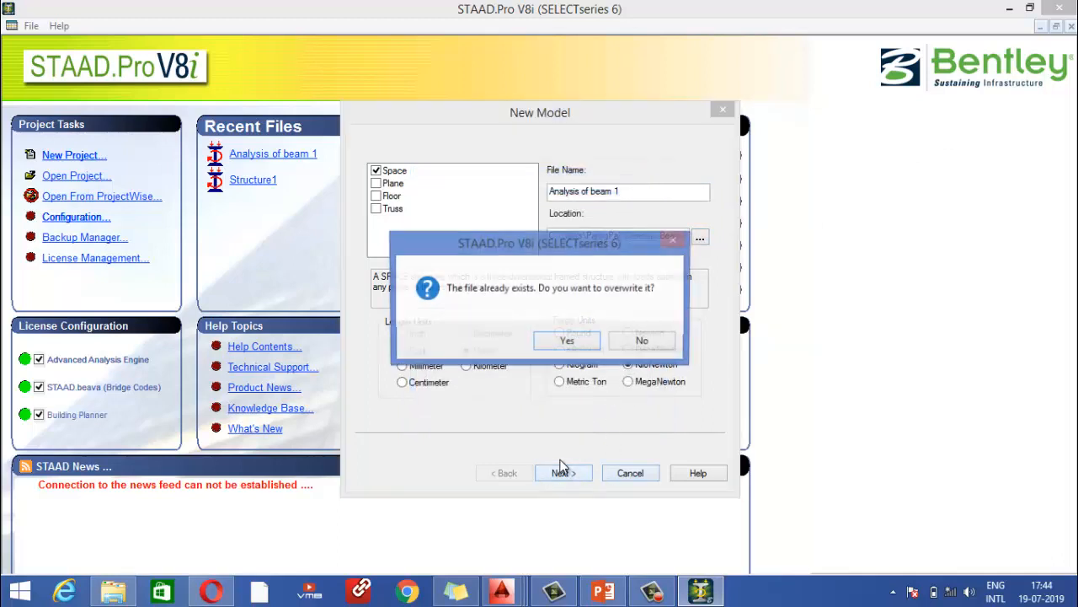
click(567, 341)
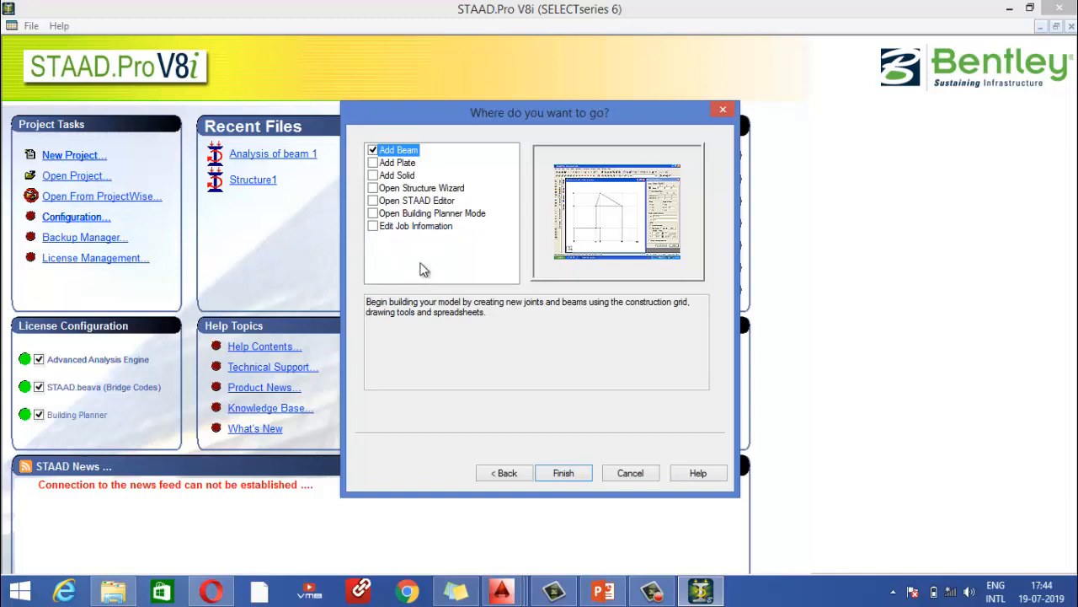
click(556, 475)
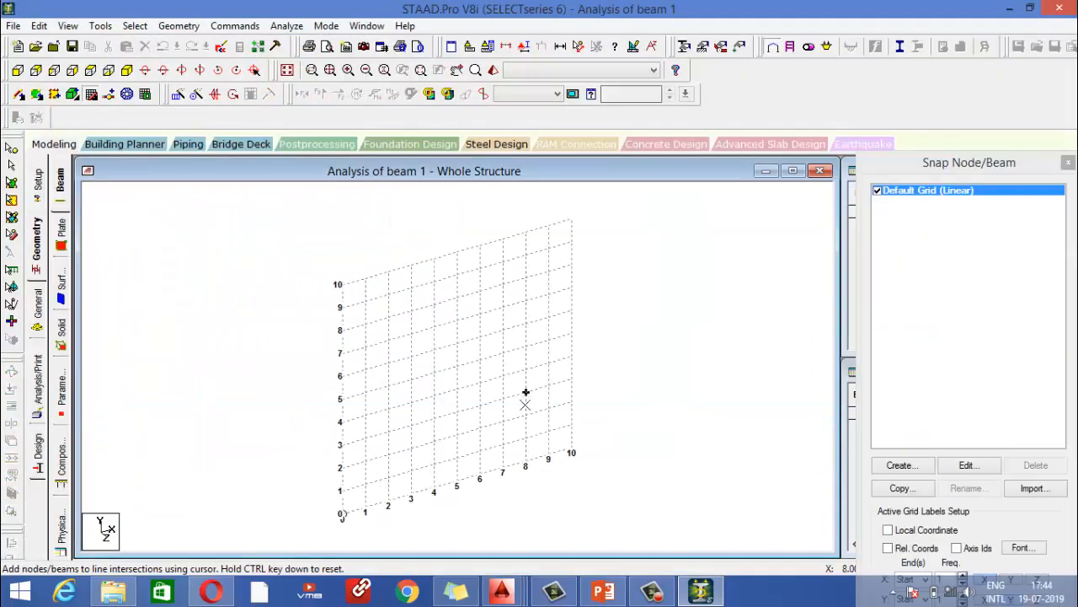
In the front view, draw two connected beams along the X axis from 0 to 5 m and 5 to 10 m, and close the snap grid.
click(18, 71)
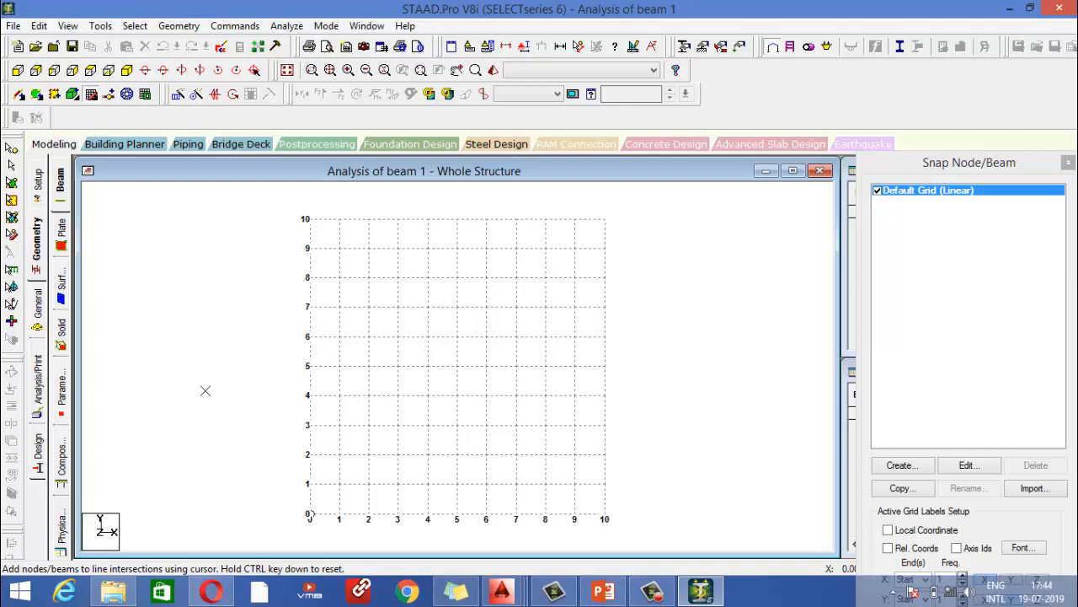
click(95, 93)
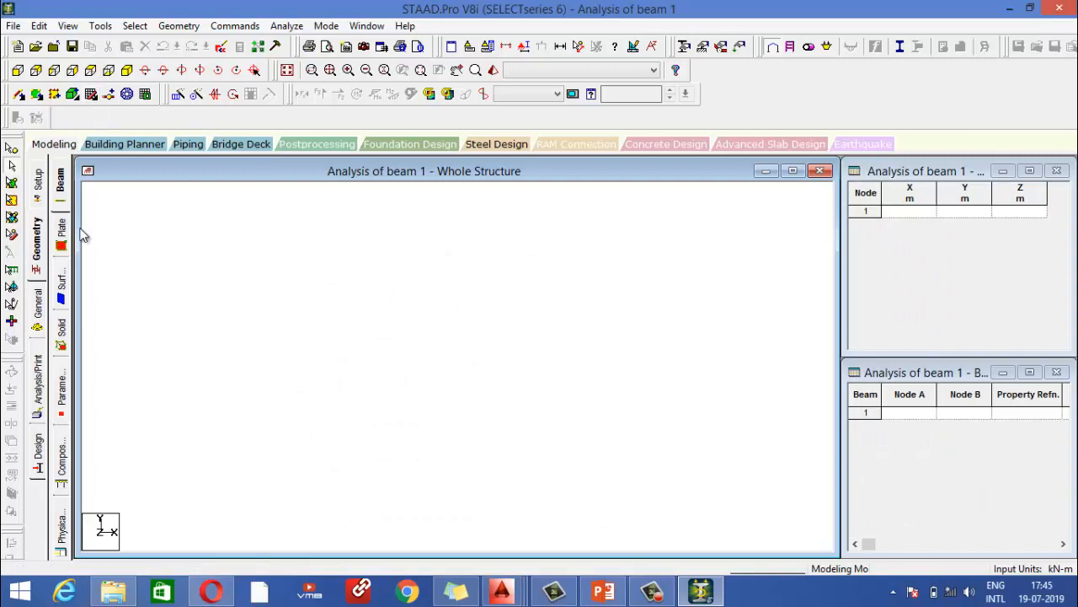
click(93, 95)
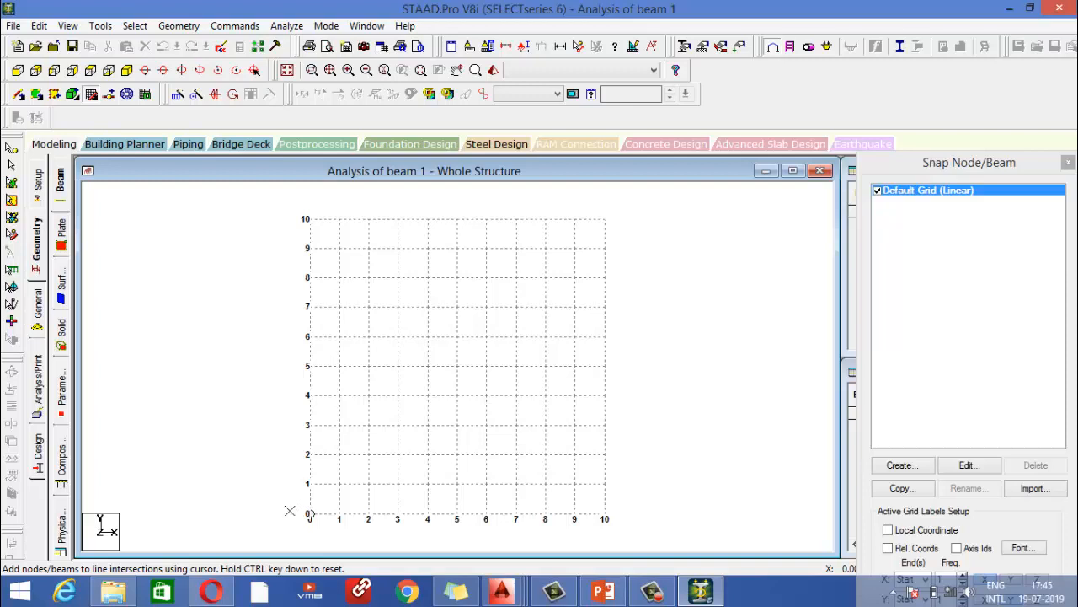
click(309, 515)
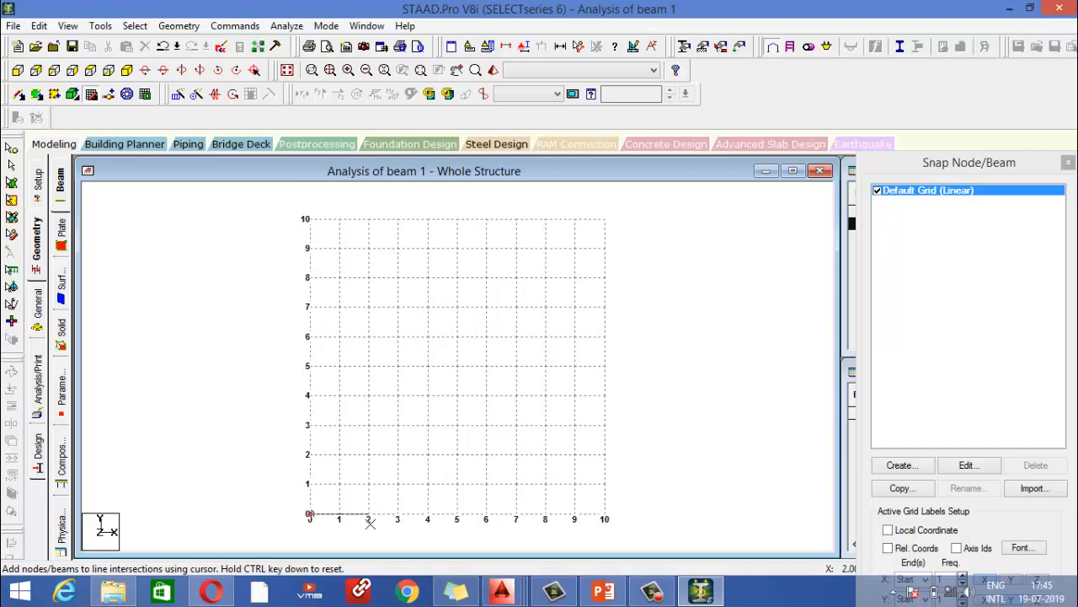
click(456, 513)
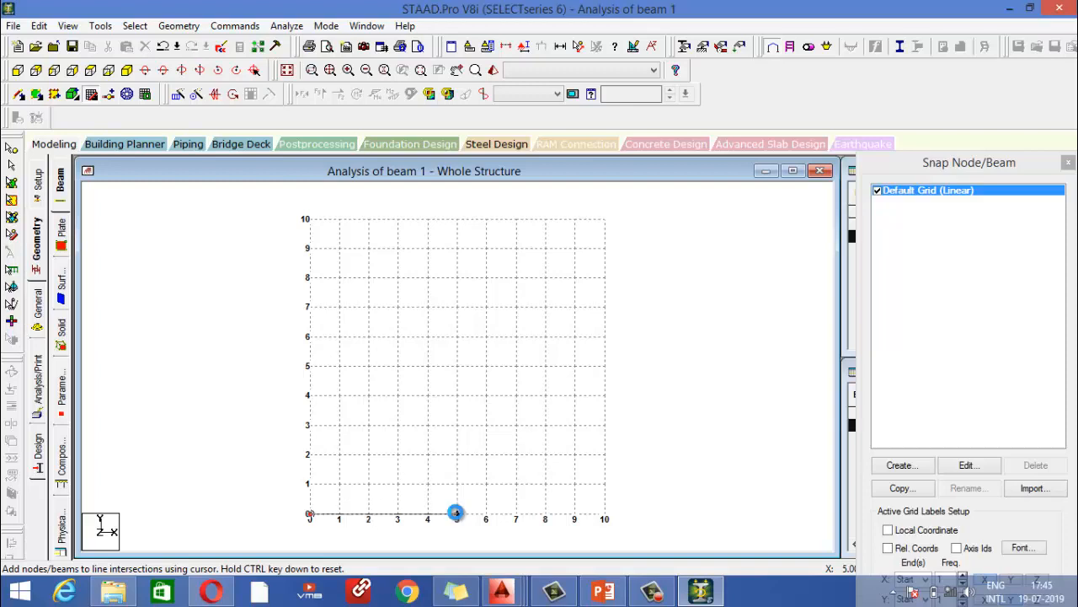
click(604, 513)
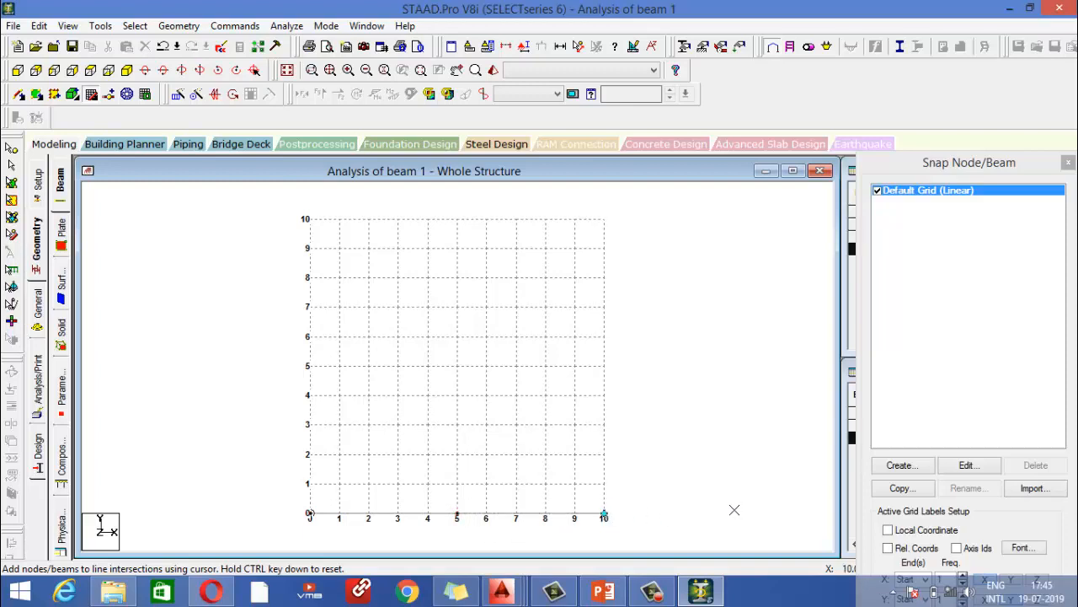
key(Escape)
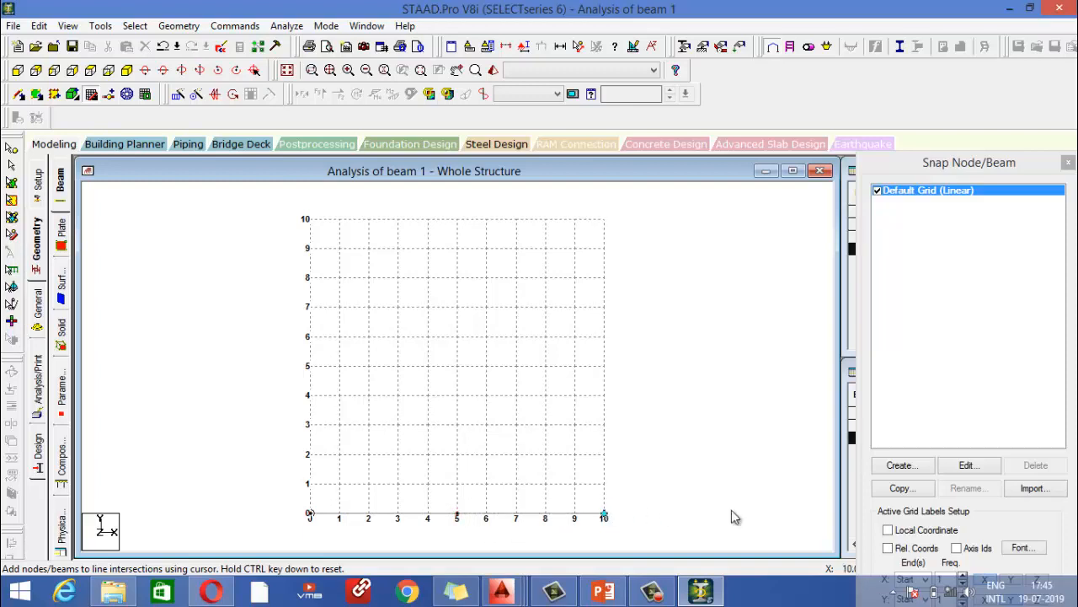
click(91, 94)
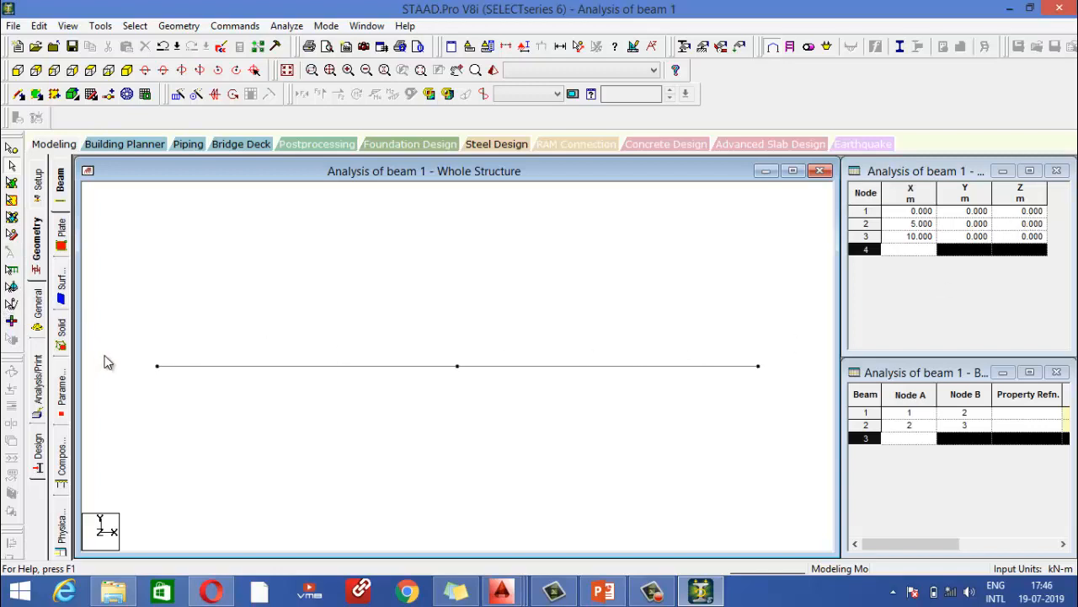
Define a rectangular concrete section property with YD 0.3 m and ZD 0.3 m.
click(37, 305)
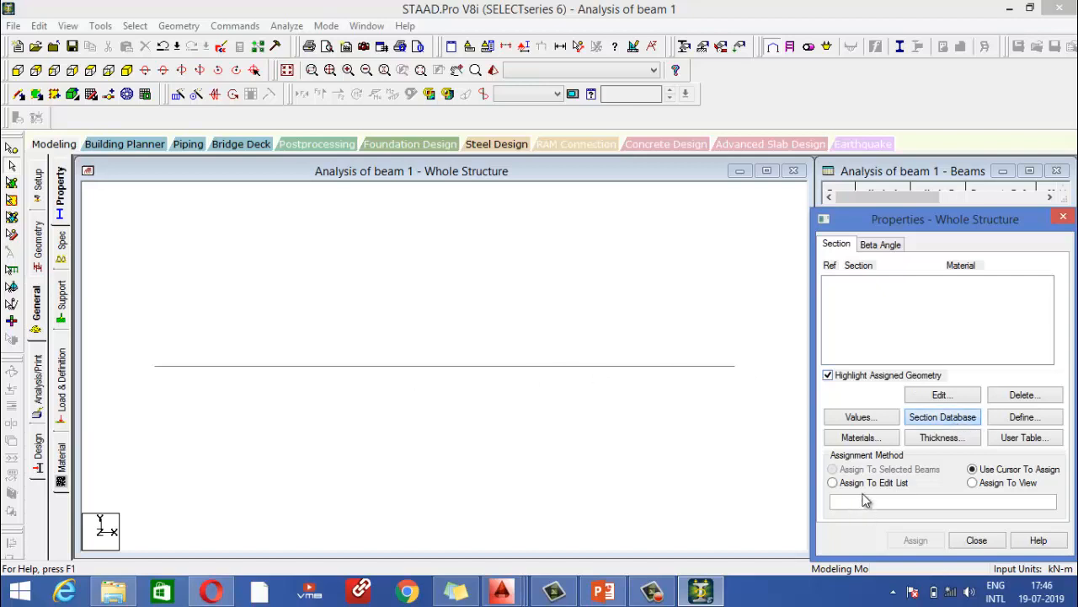
click(937, 424)
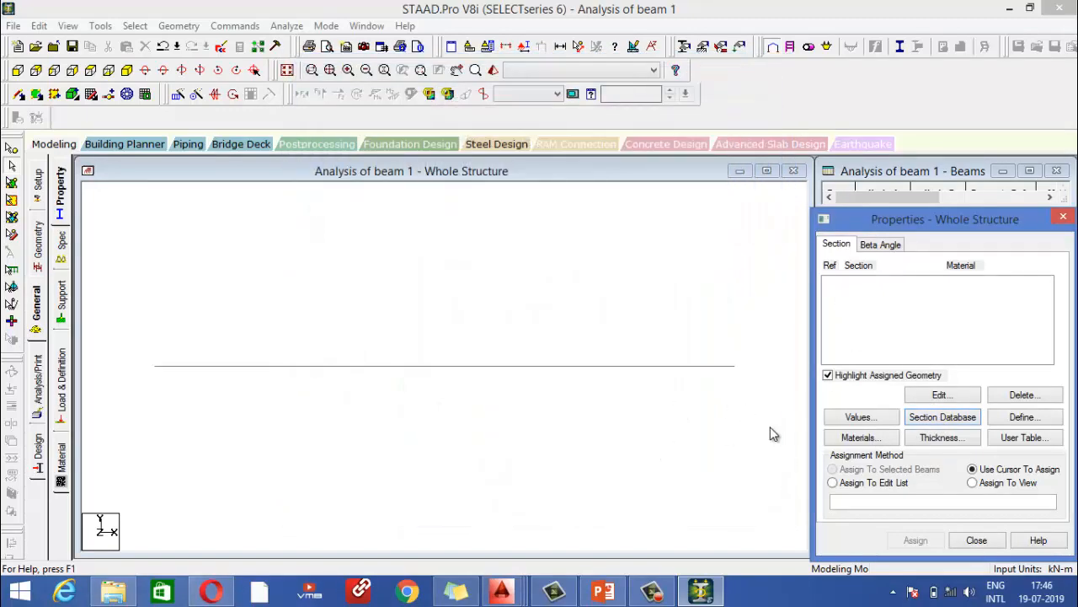
click(1024, 416)
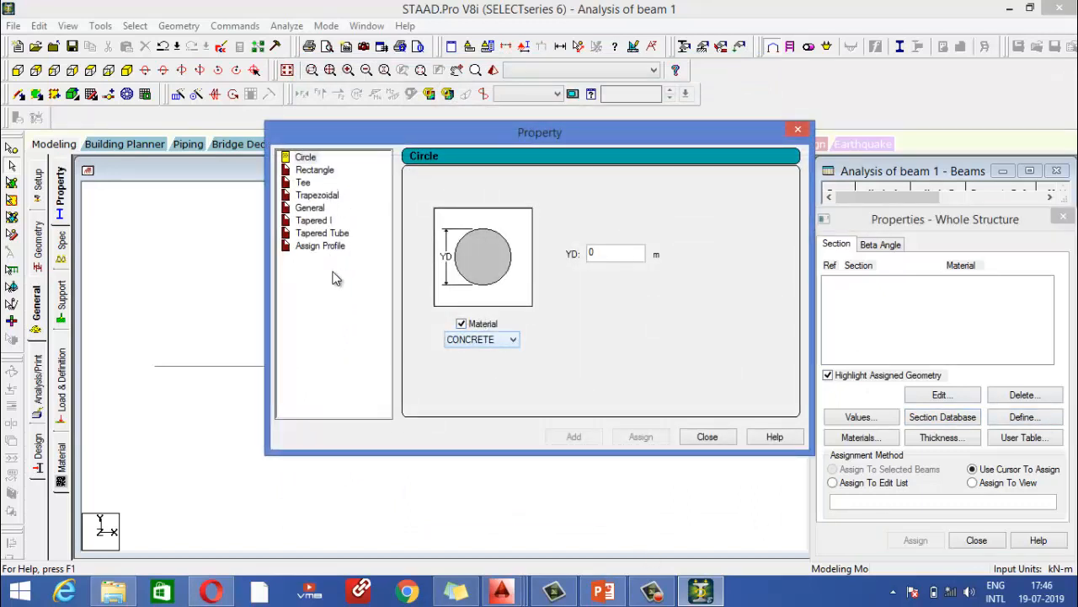
click(327, 172)
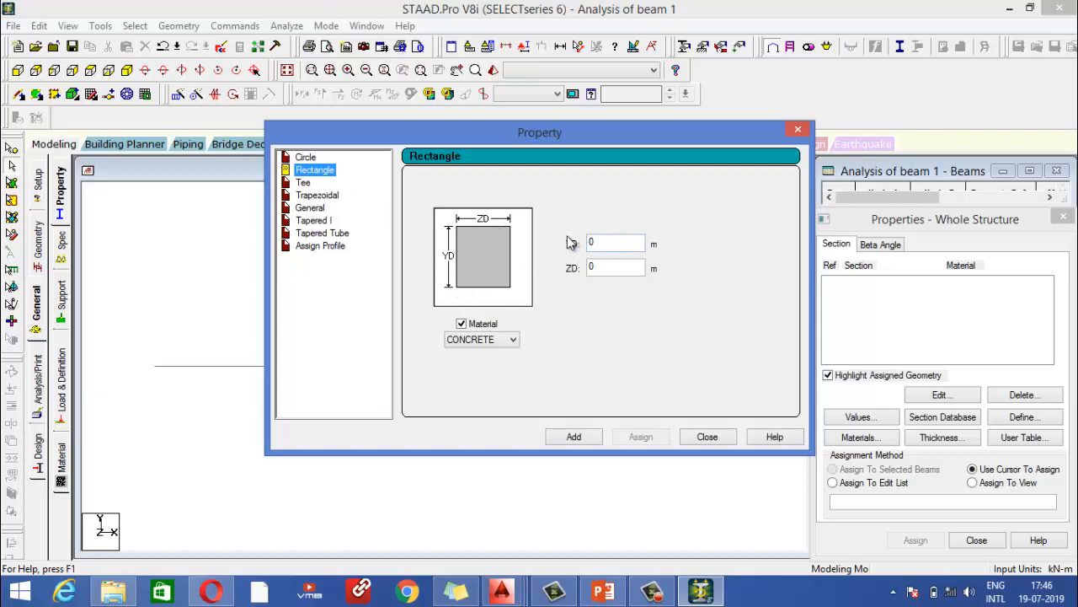
key(Tab)
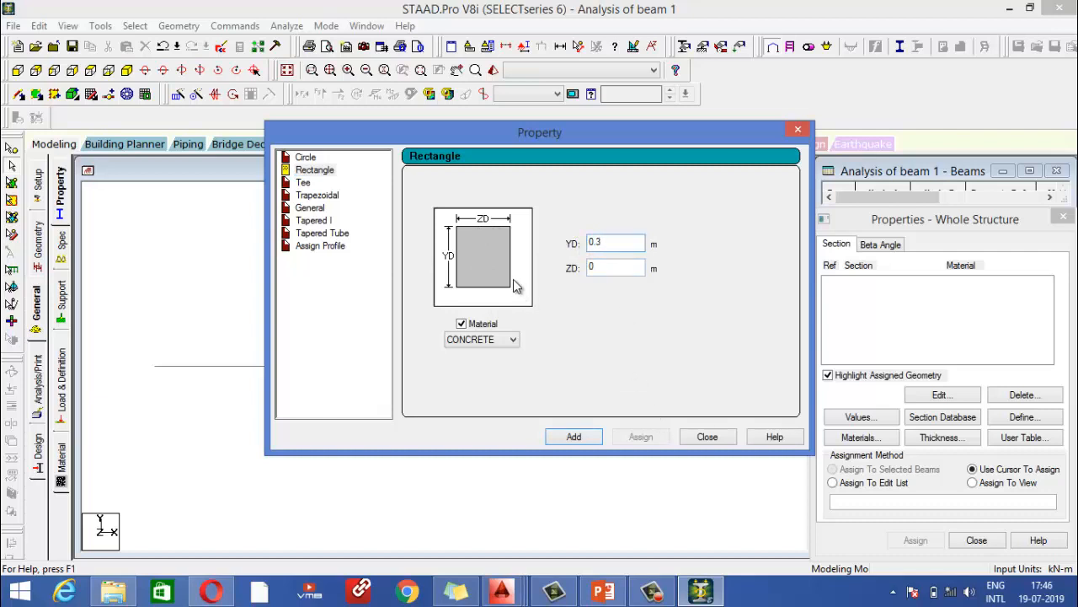
double_click(591, 266)
click(572, 436)
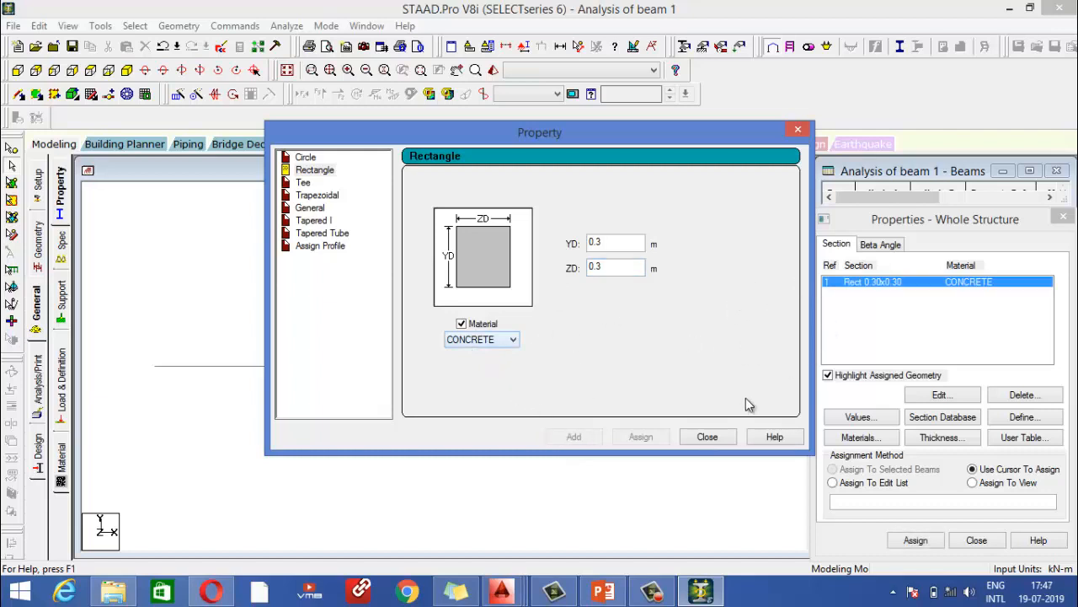
click(699, 435)
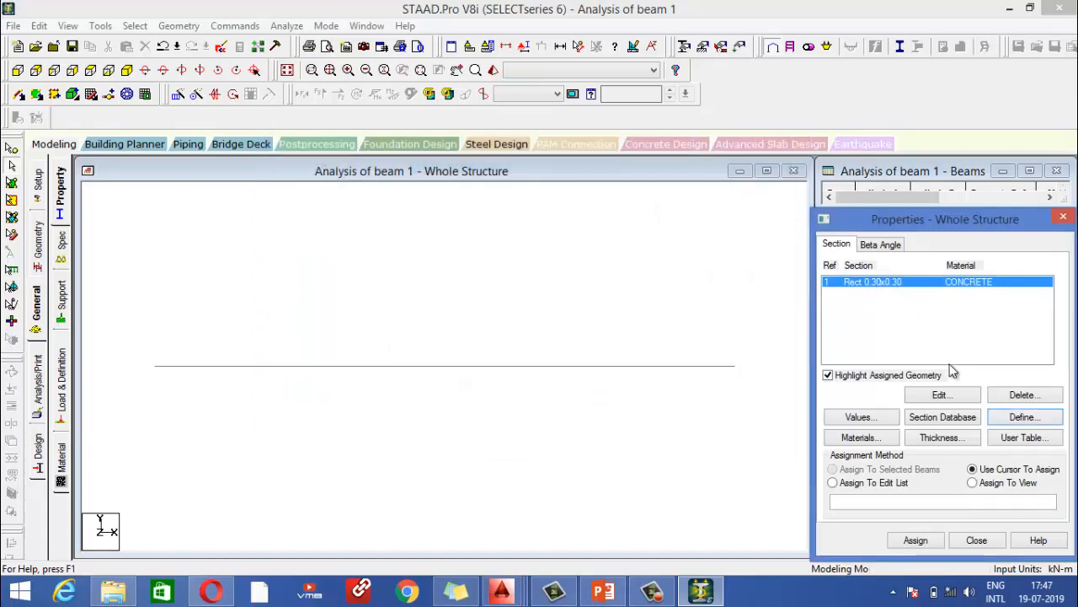
click(969, 396)
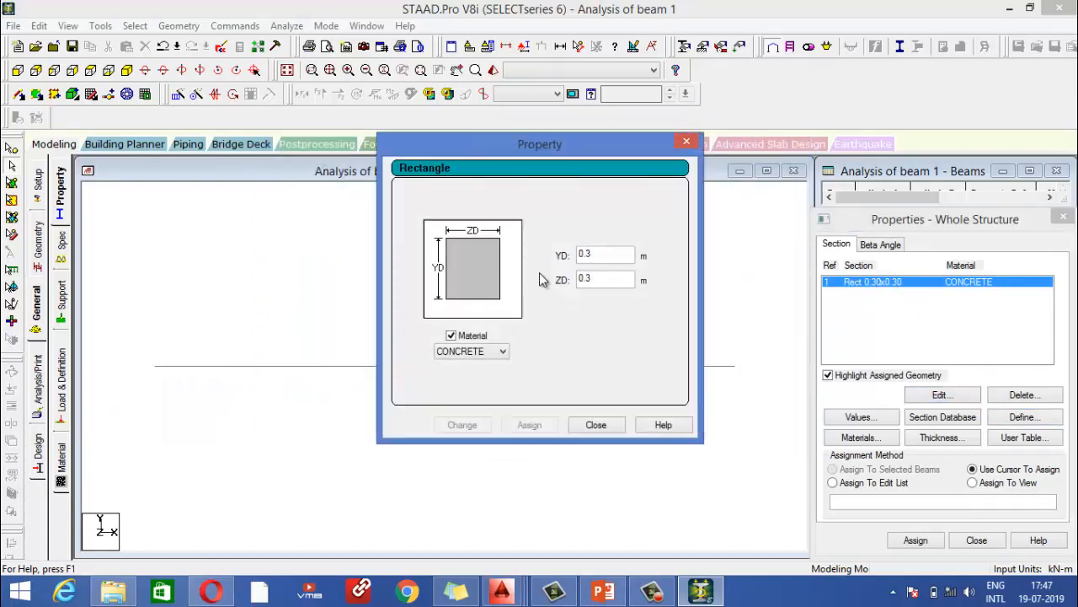
drag(598, 278, 577, 279)
click(596, 425)
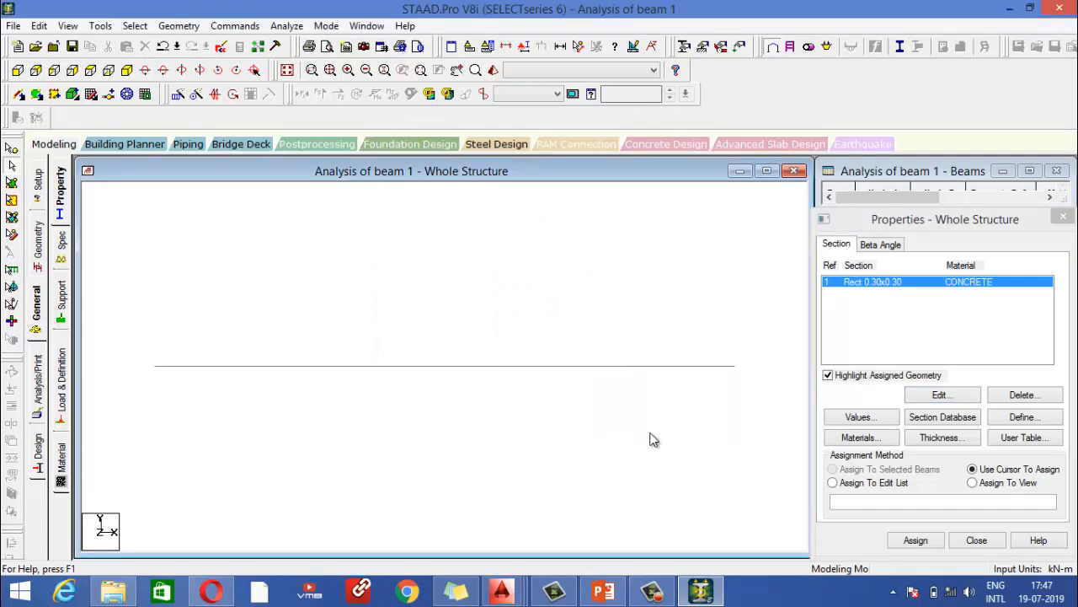
Try selecting both beams together and each beam individually, and clear the selection.
click(873, 322)
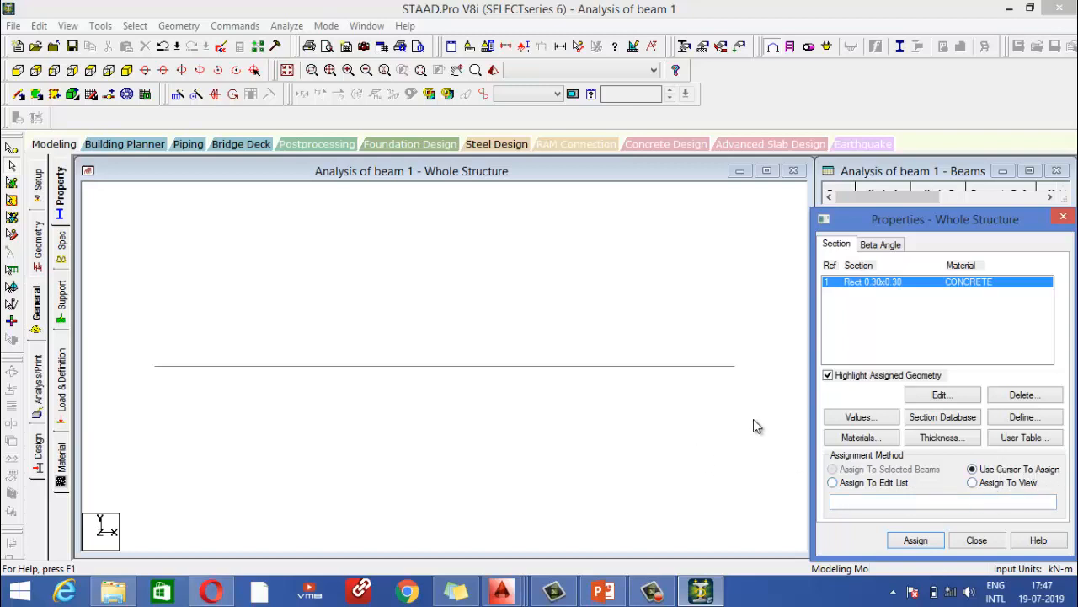
click(729, 406)
drag(729, 406, 136, 336)
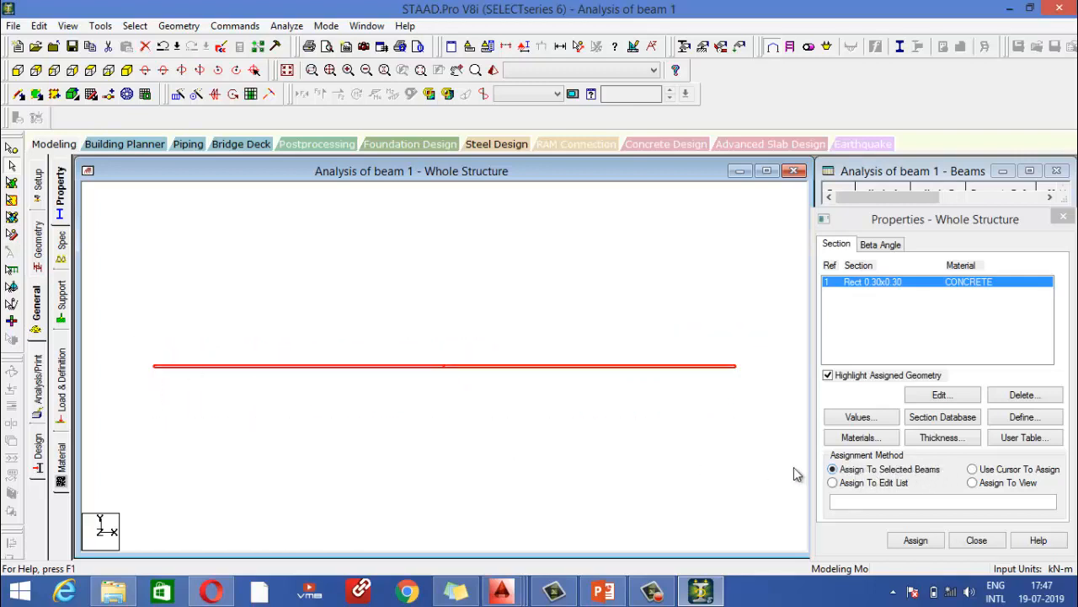
click(604, 425)
click(254, 367)
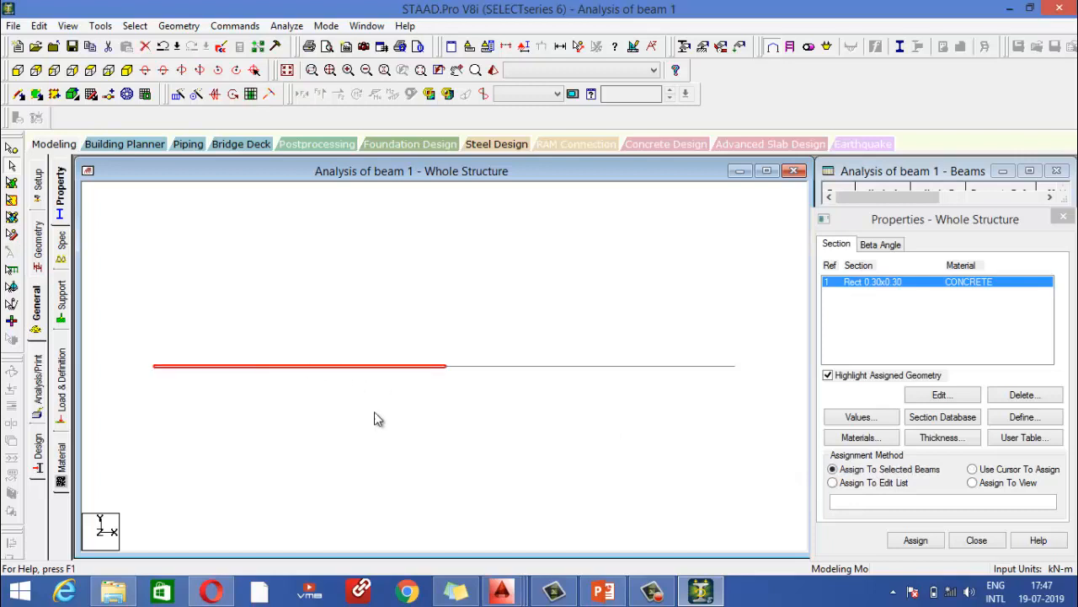
click(568, 367)
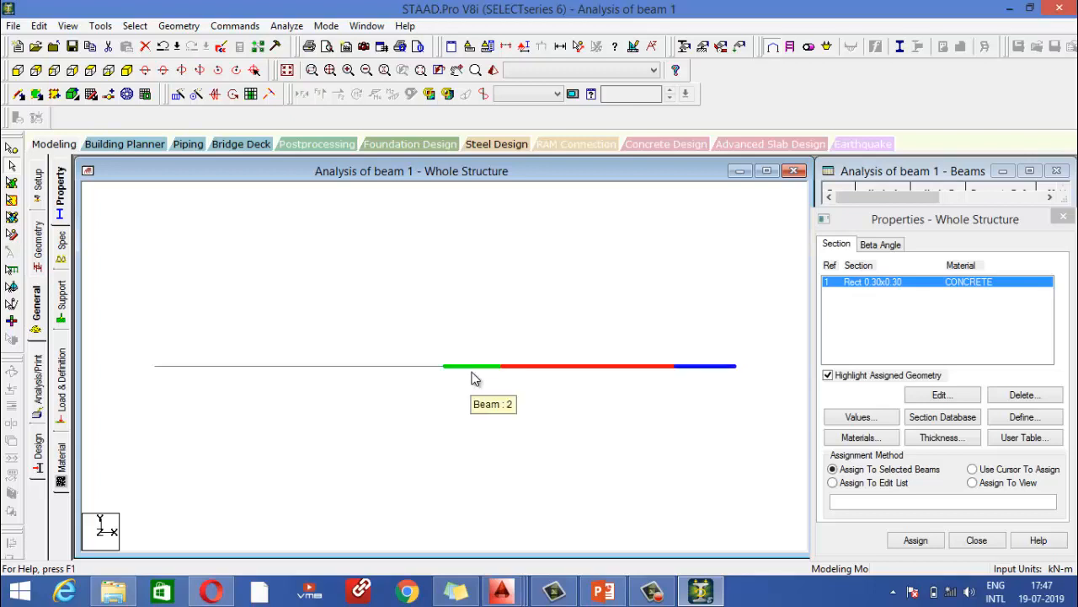
click(551, 429)
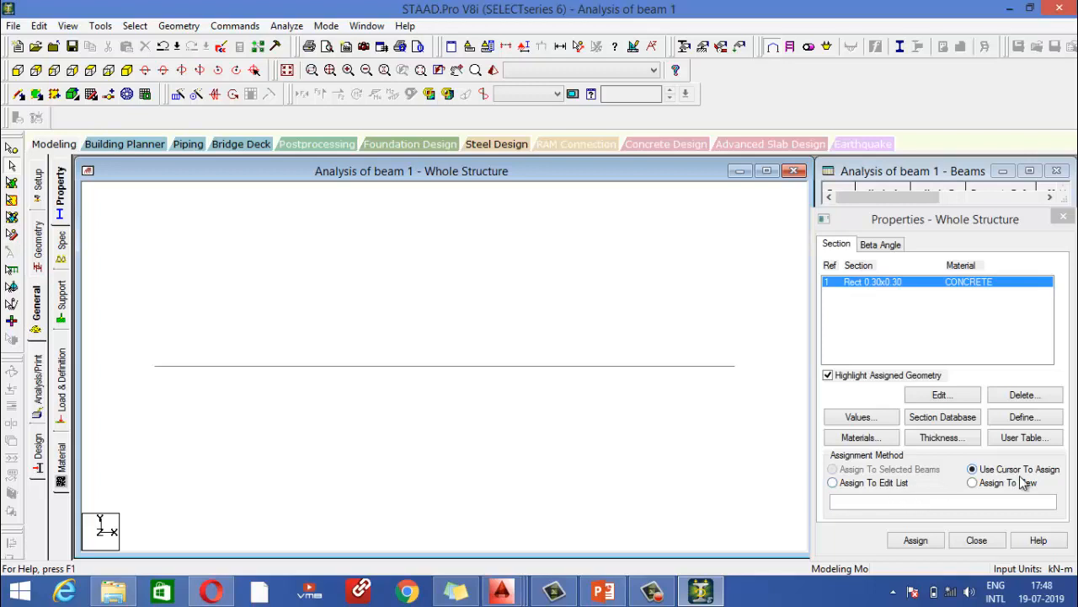
Assign the Rect 0.30x0.30 concrete section to both beams using the cursor assignment method, and end the assignment.
click(868, 284)
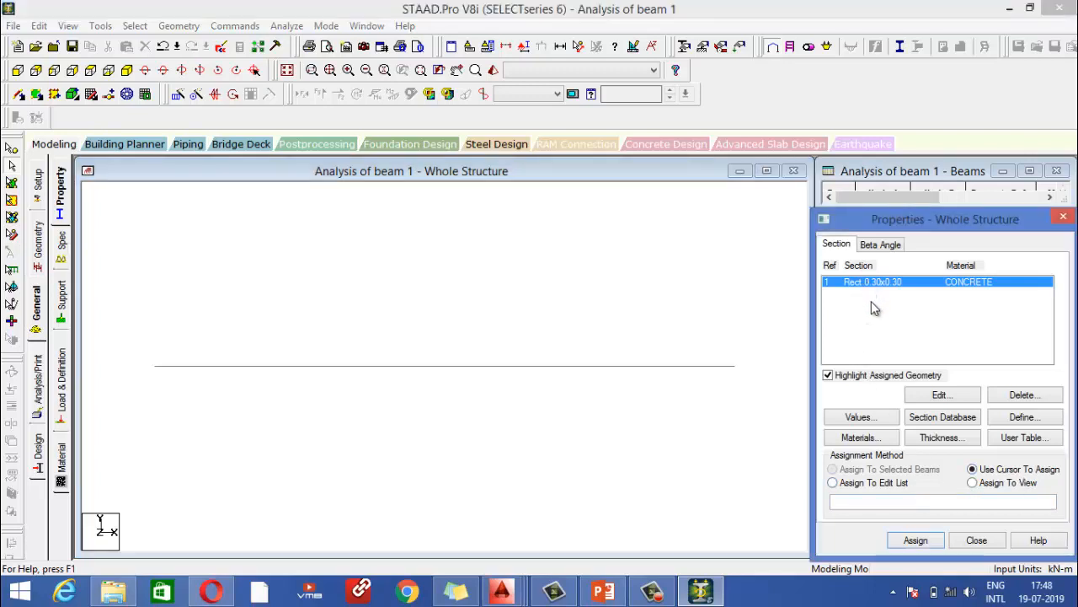
click(914, 542)
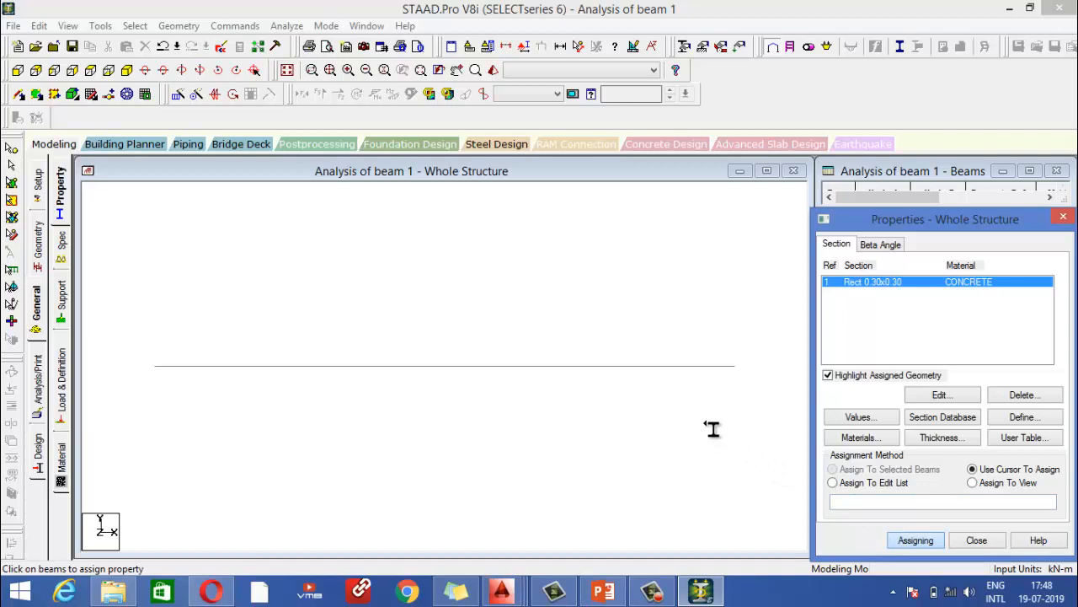
click(311, 368)
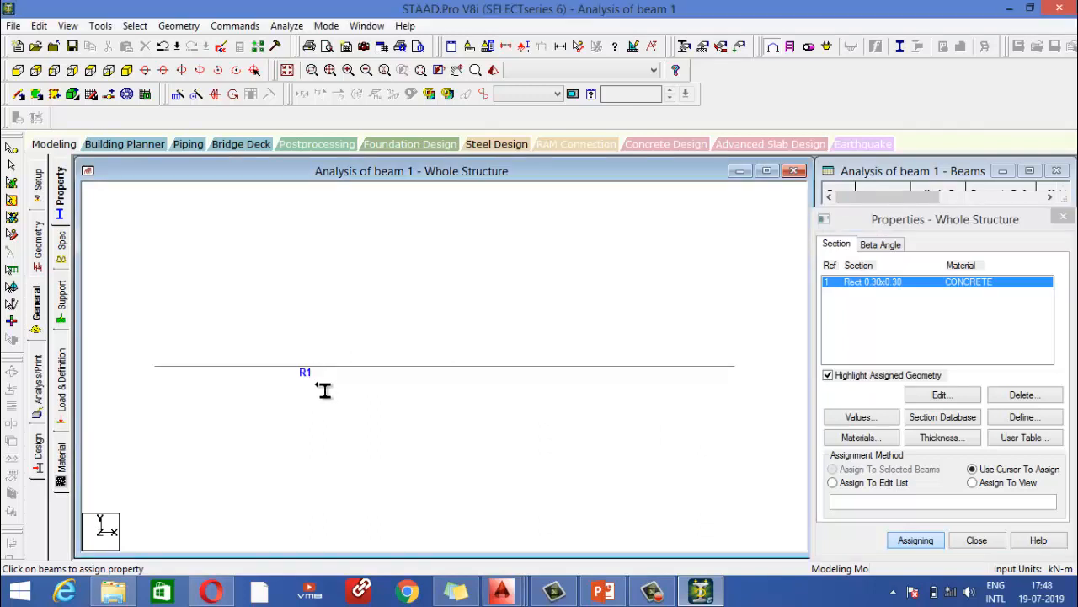
click(618, 368)
click(919, 544)
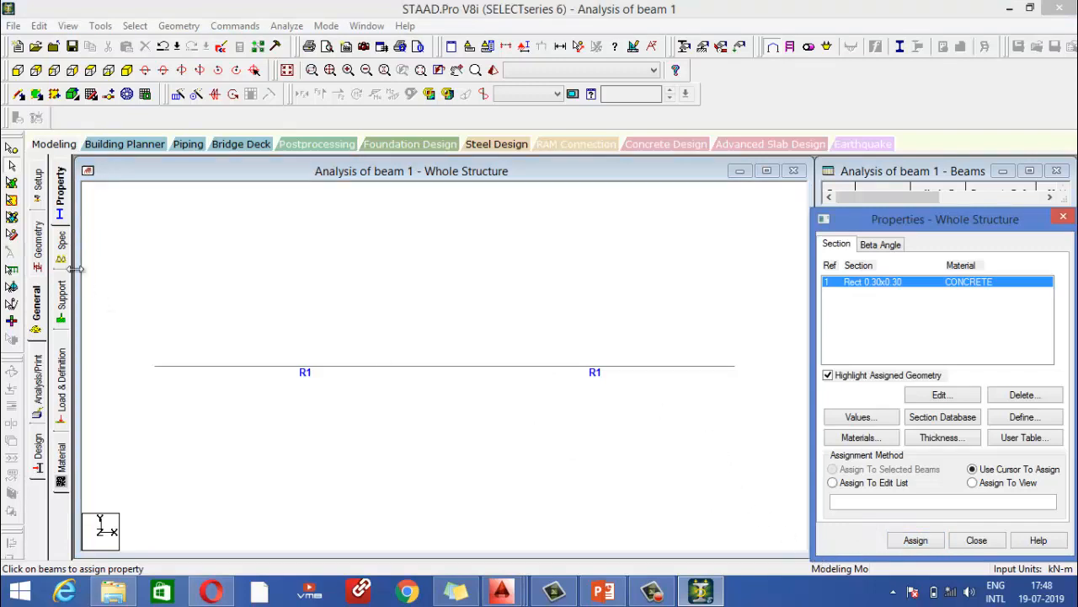
Try selecting the first beam with the beams cursor and all nodes with the nodes cursor, clearing the selection each time.
click(13, 167)
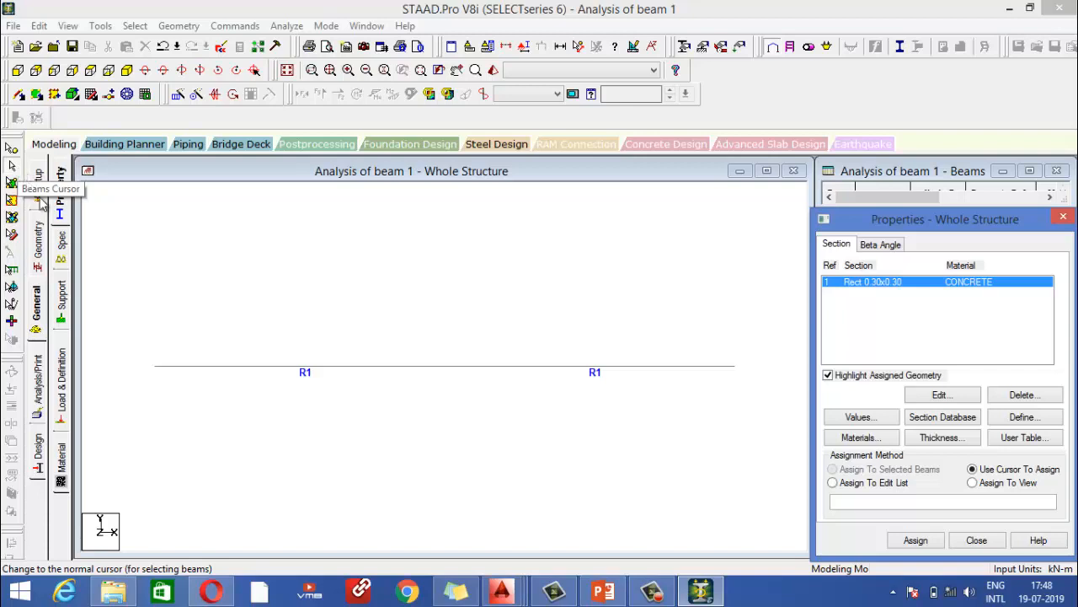
click(386, 366)
click(367, 414)
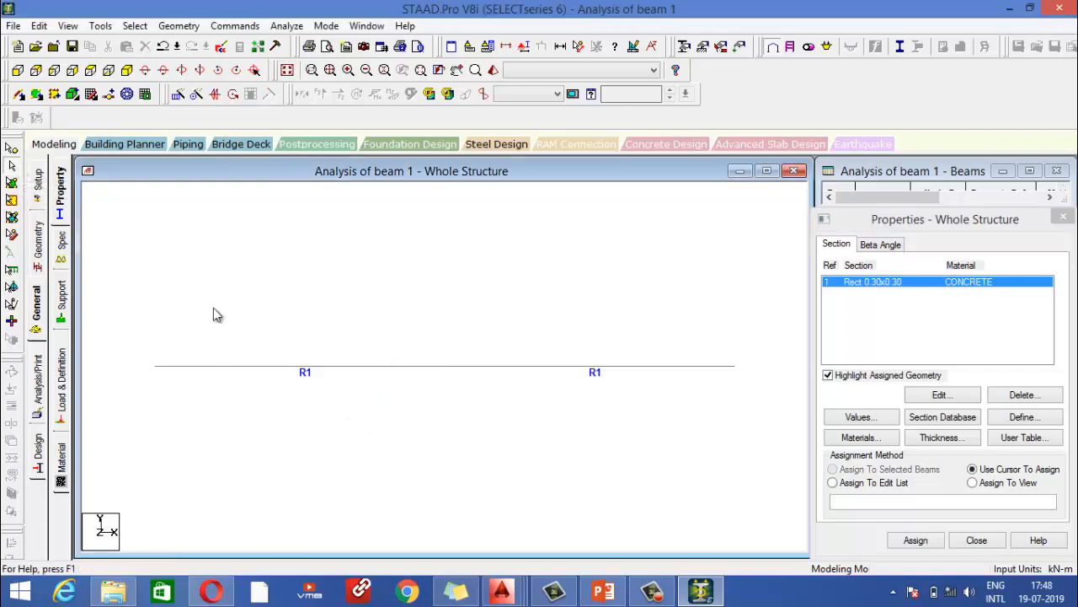
click(12, 149)
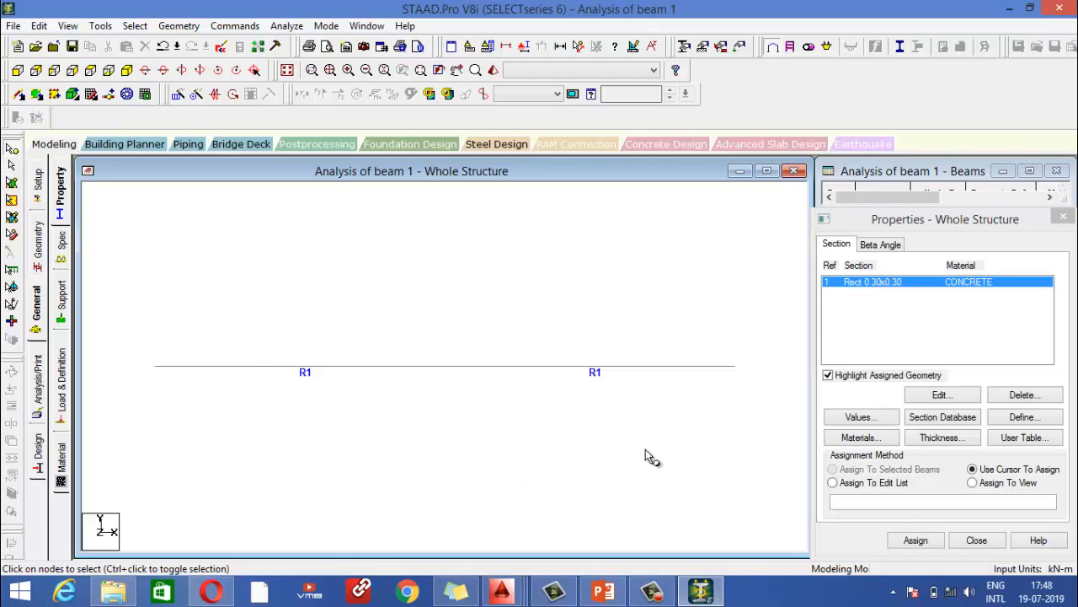
drag(777, 435, 135, 268)
click(264, 432)
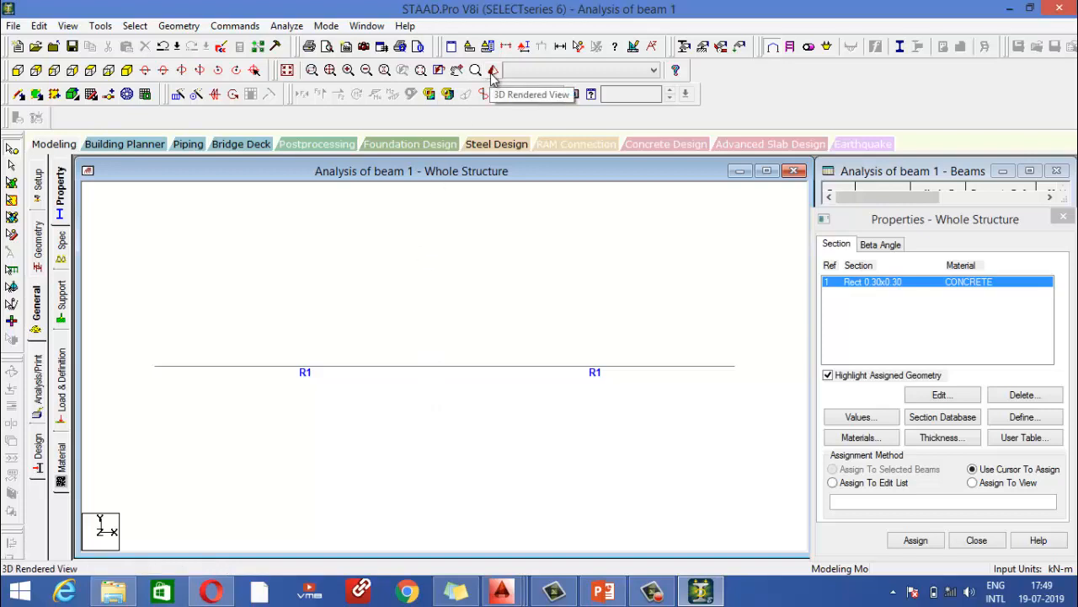
Examine the beam's cross-section and both members from several angles in a 3D rendering, and return to the structure view.
right_click(513, 344)
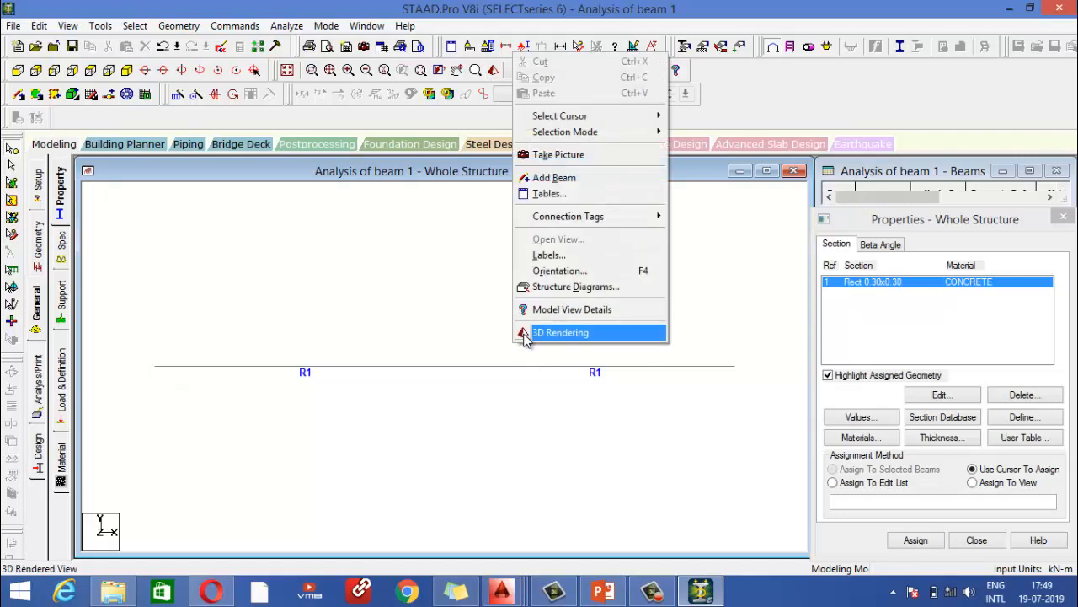
click(524, 333)
drag(578, 250, 493, 206)
scroll(487, 362, up, 3)
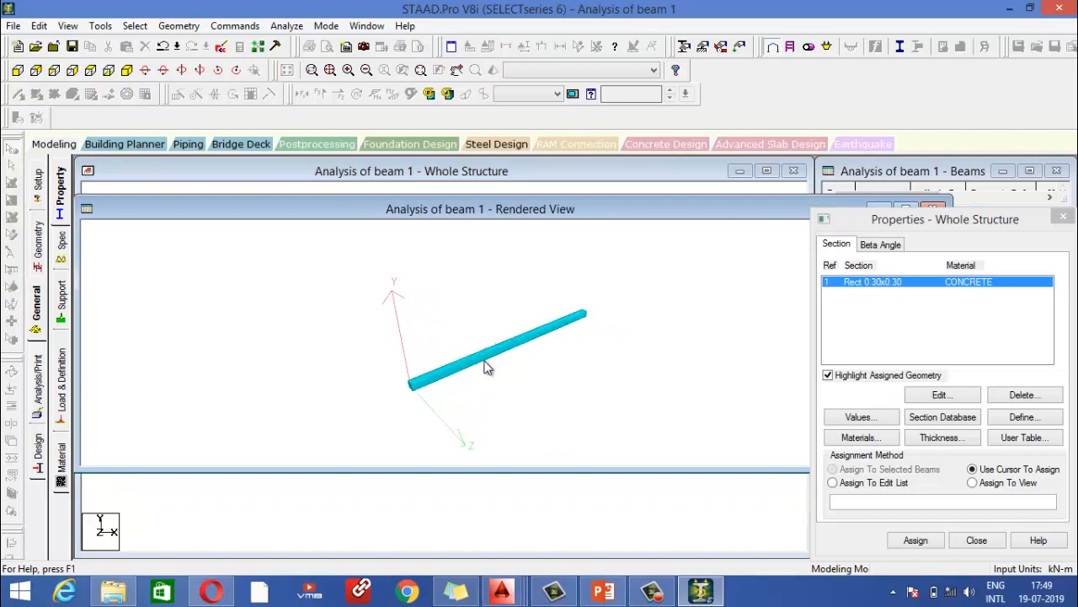
scroll(448, 392, up, 5)
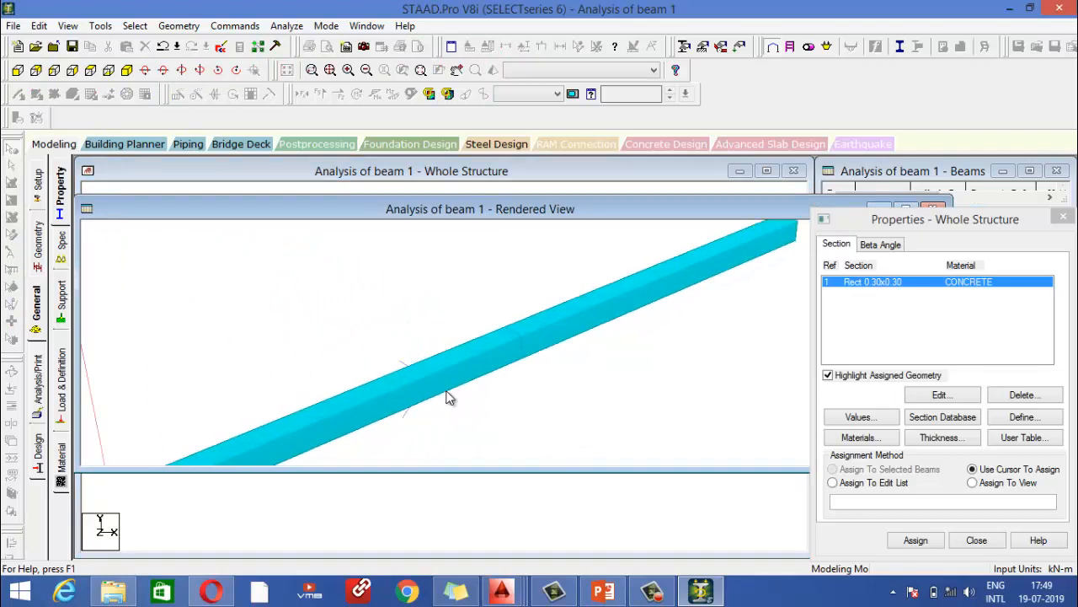
scroll(449, 396, down, 3)
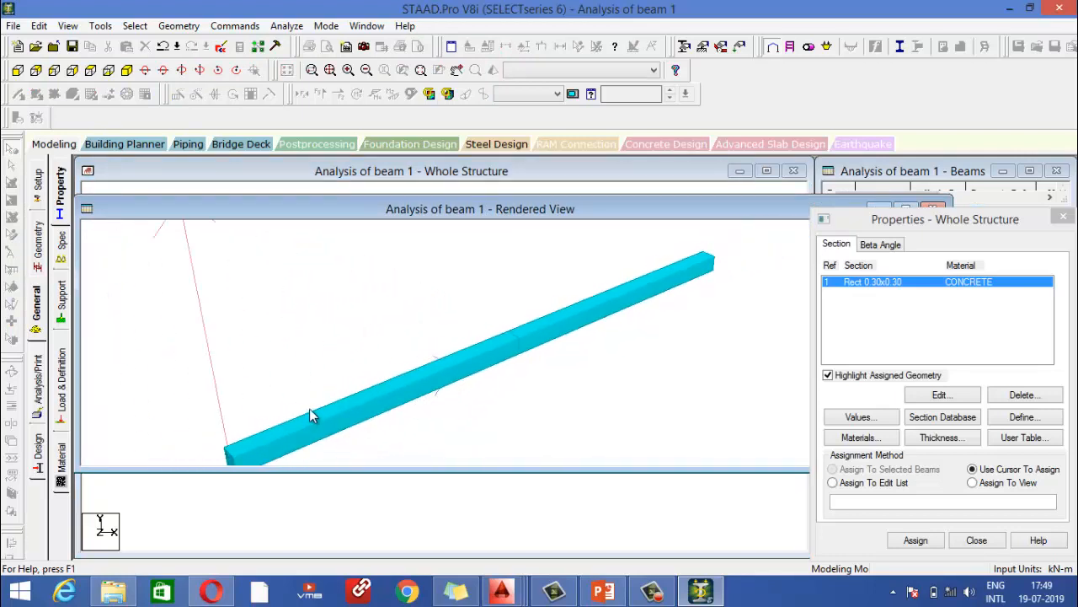
drag(309, 408, 534, 308)
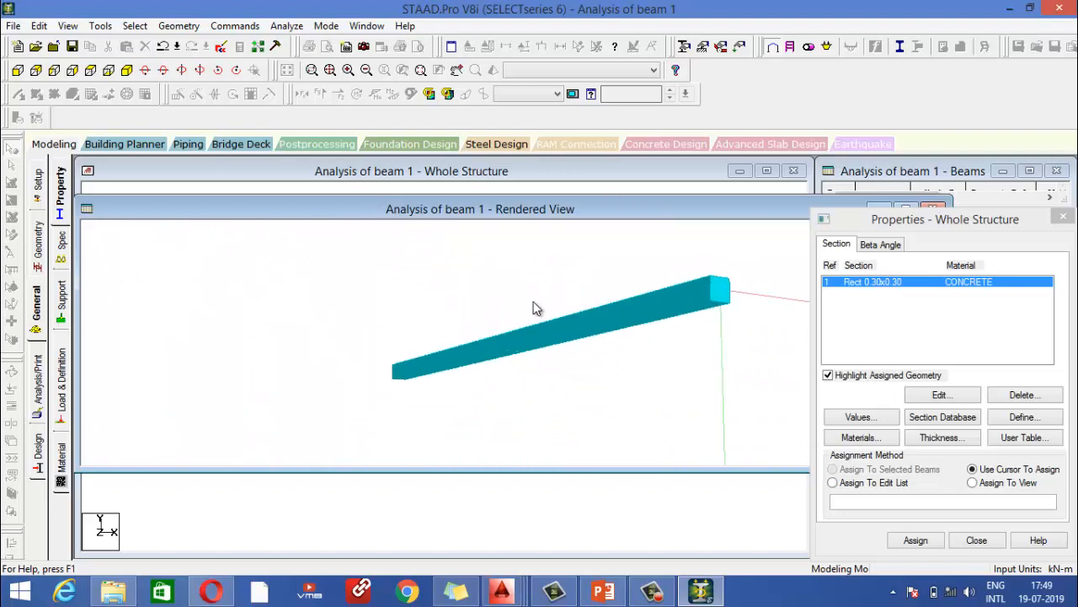
drag(715, 327, 509, 357)
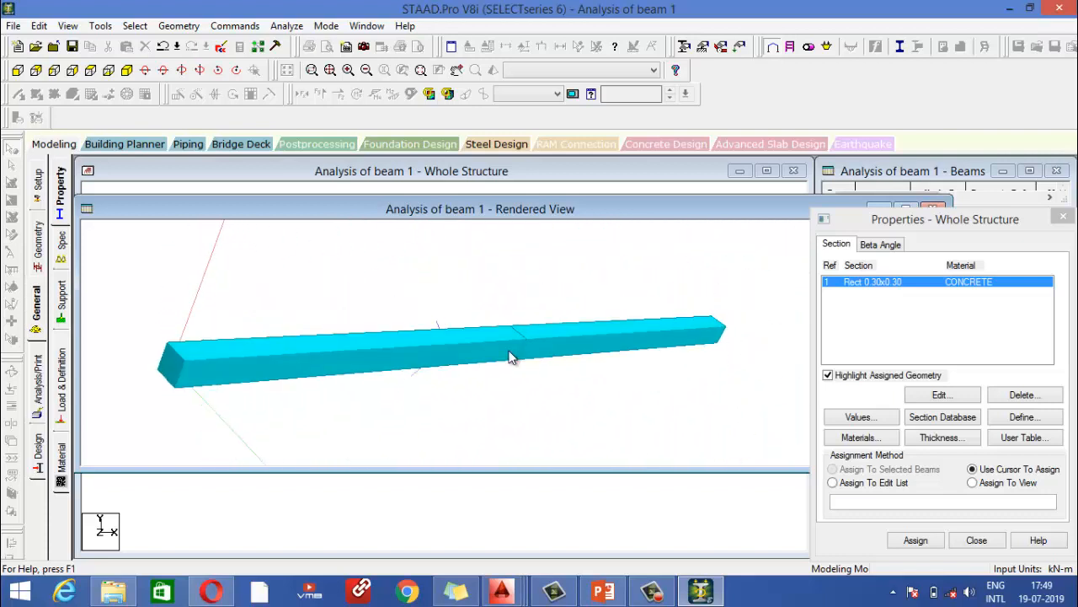
double_click(594, 209)
click(687, 225)
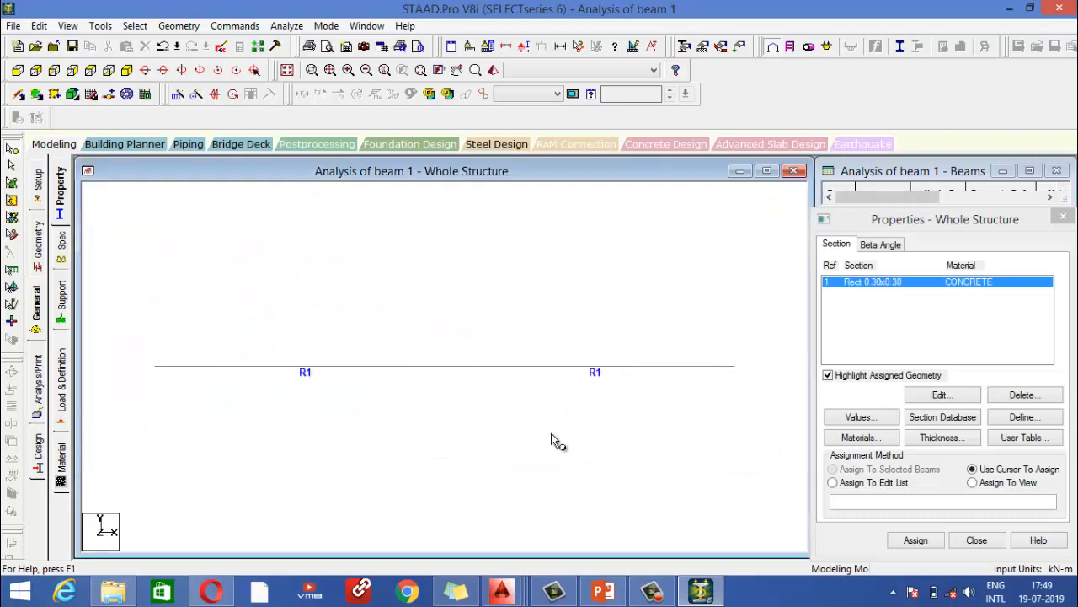
Go to the support settings, select all three beam nodes, and accept the auto save to save the modified structure.
click(61, 314)
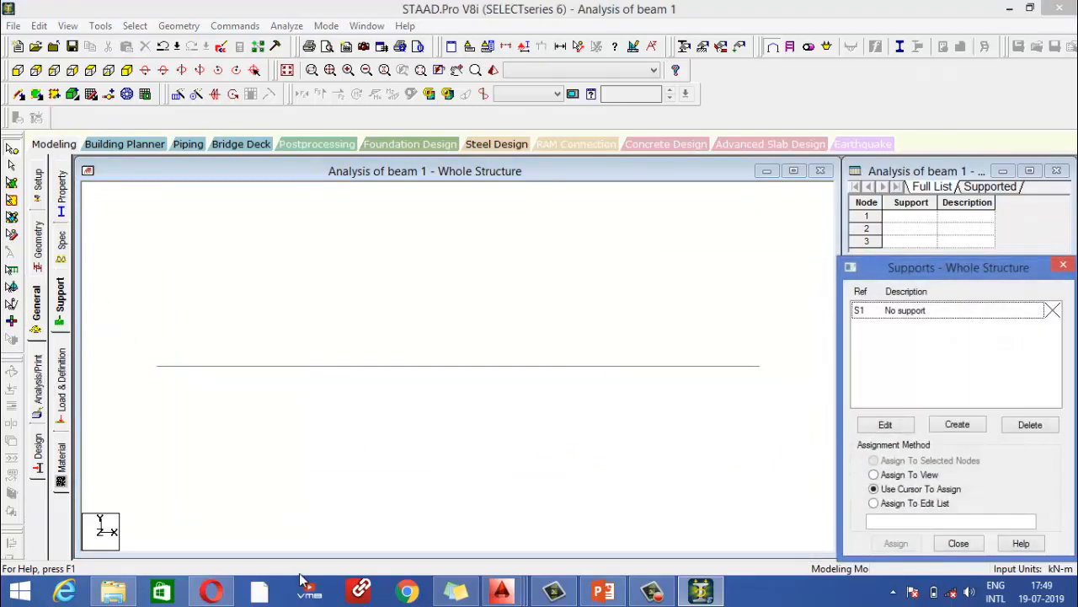
drag(790, 399, 139, 303)
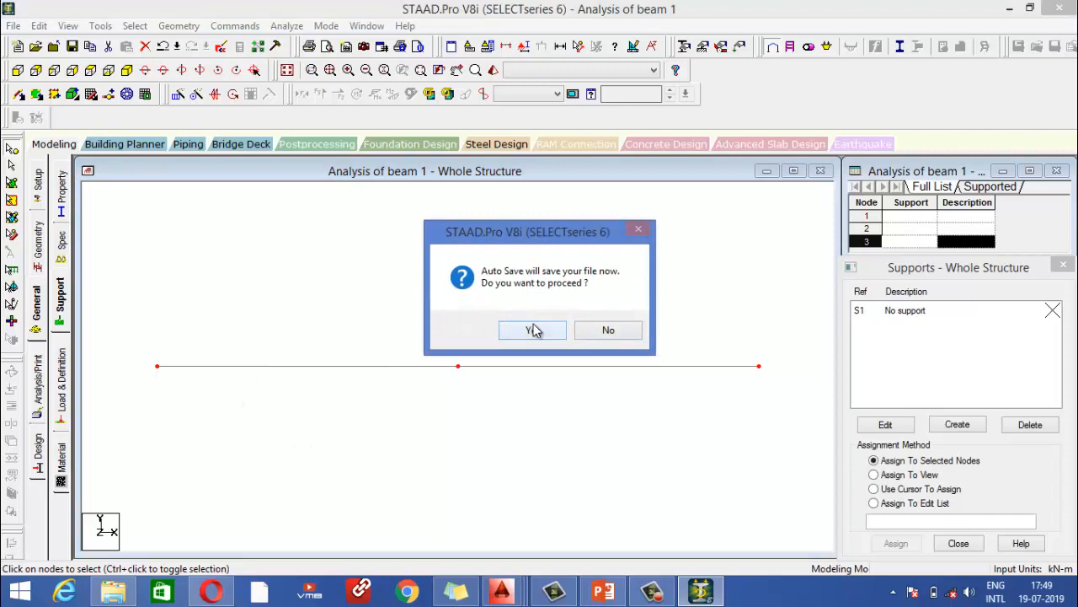
click(536, 331)
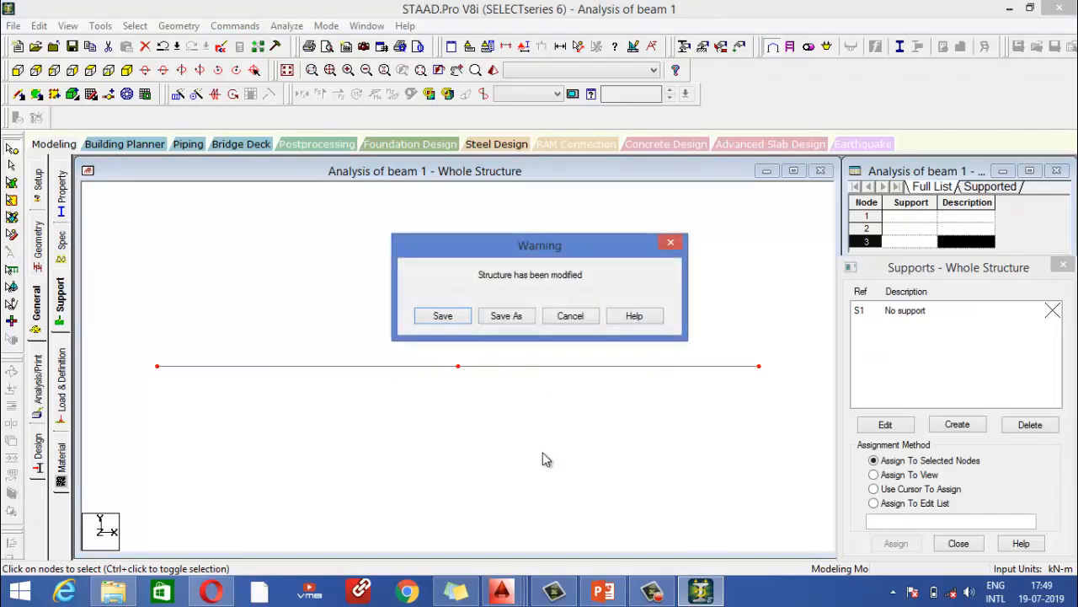
click(442, 314)
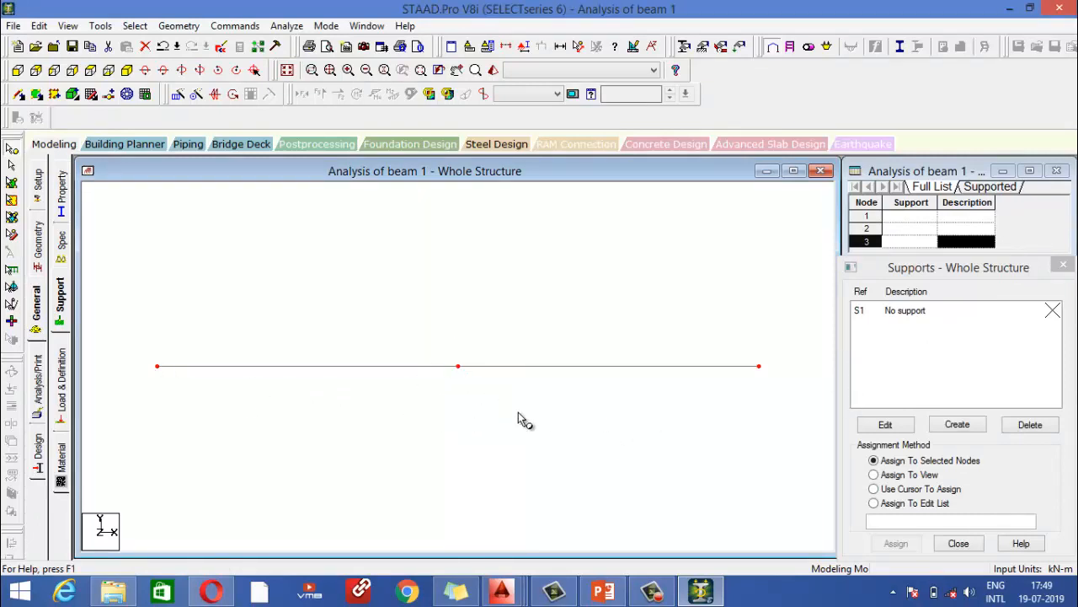
Compare the fixed and pinned restraints, and add a pinned support to the support list.
click(924, 385)
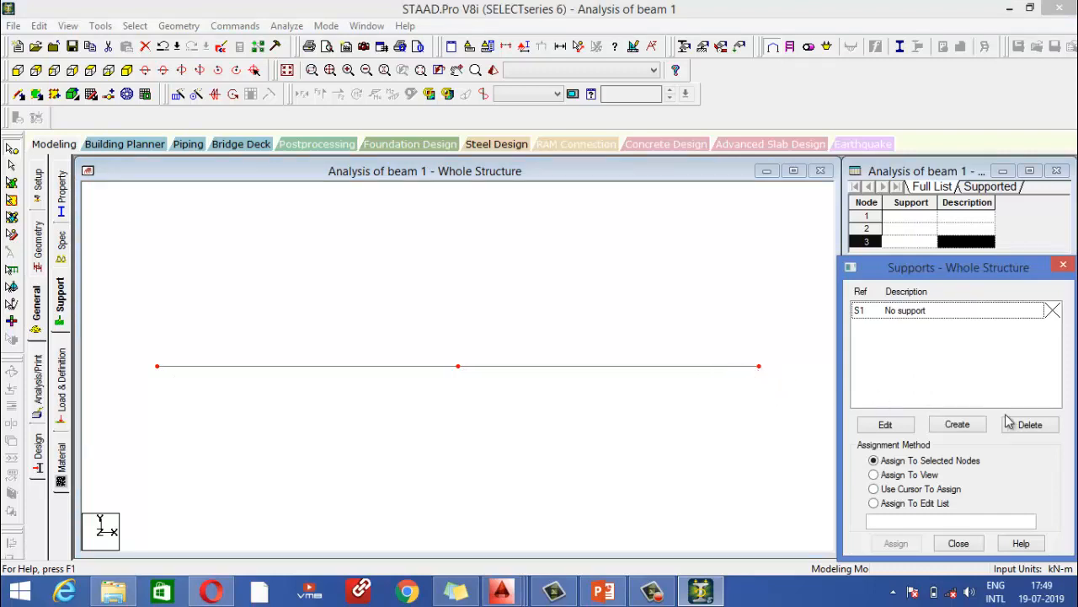
click(961, 426)
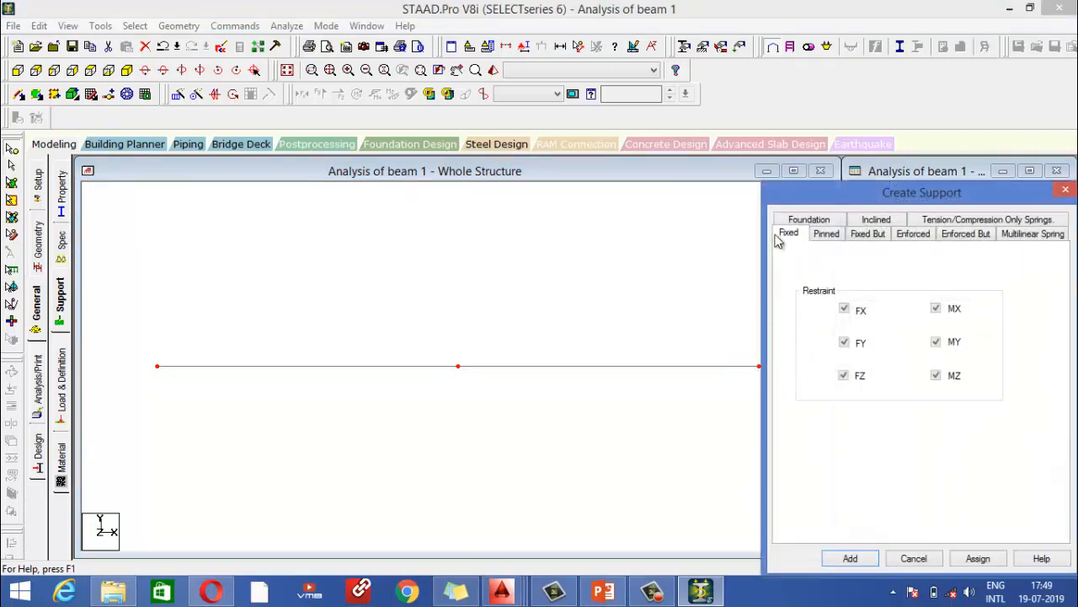
click(823, 240)
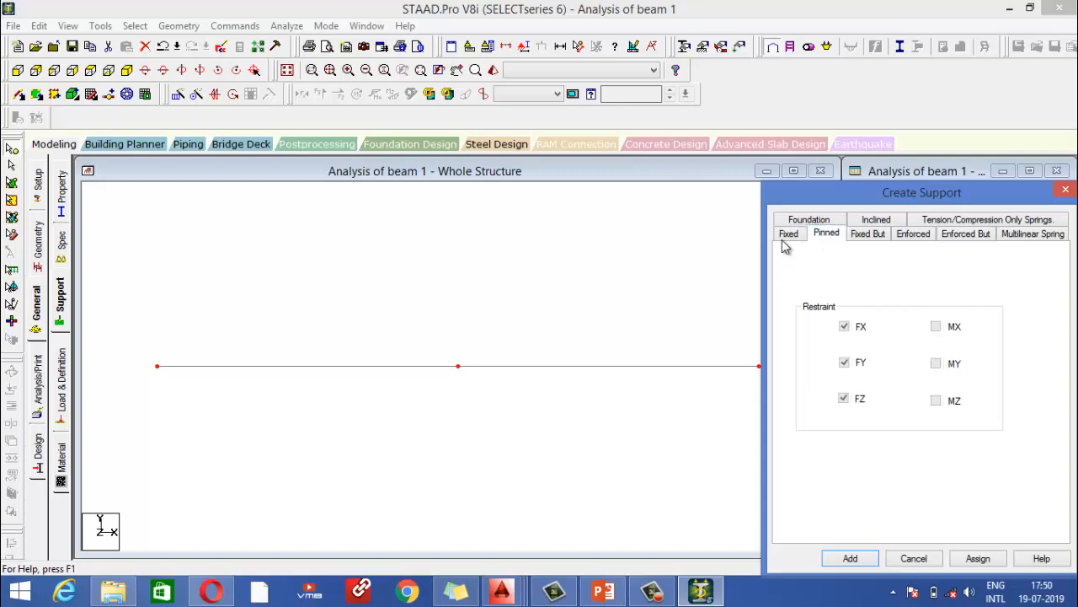
click(788, 236)
click(824, 238)
click(851, 558)
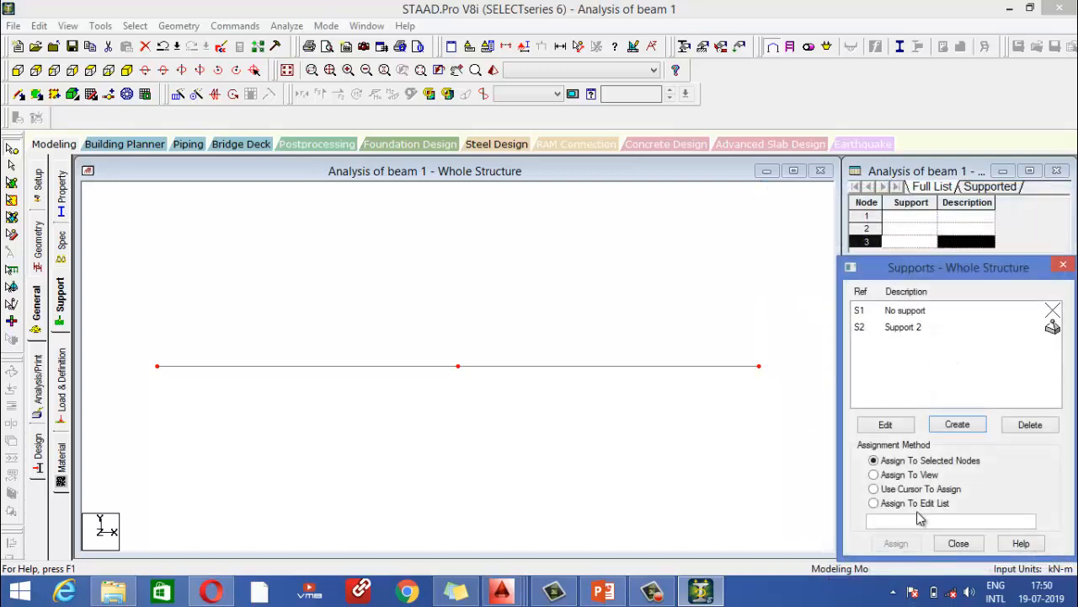
Assign the pinned support to all three selected nodes of the beam, and clear the selection.
click(906, 328)
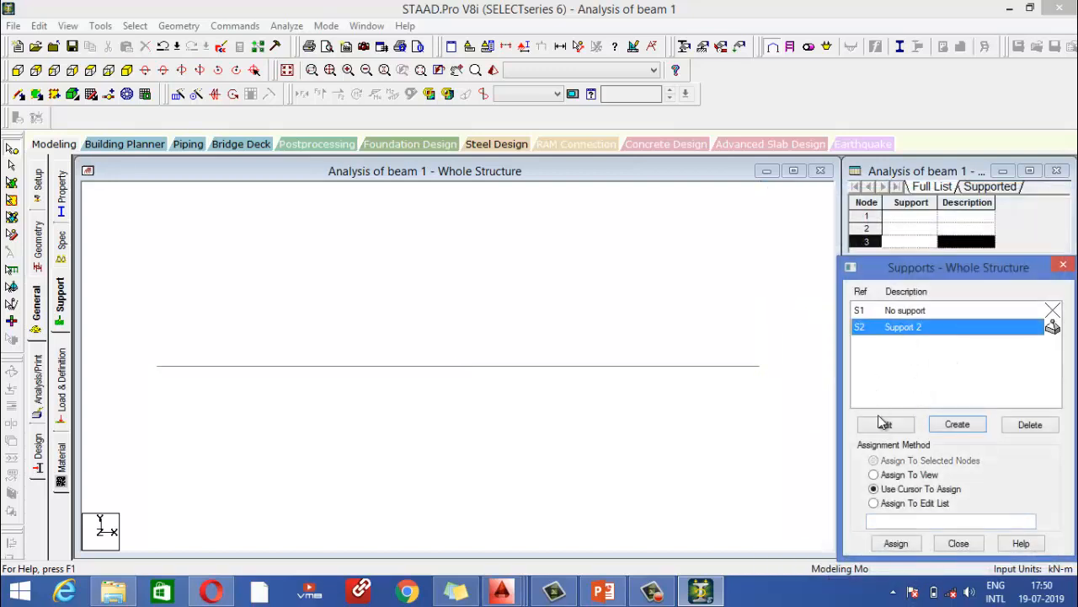
click(896, 544)
drag(764, 414, 88, 332)
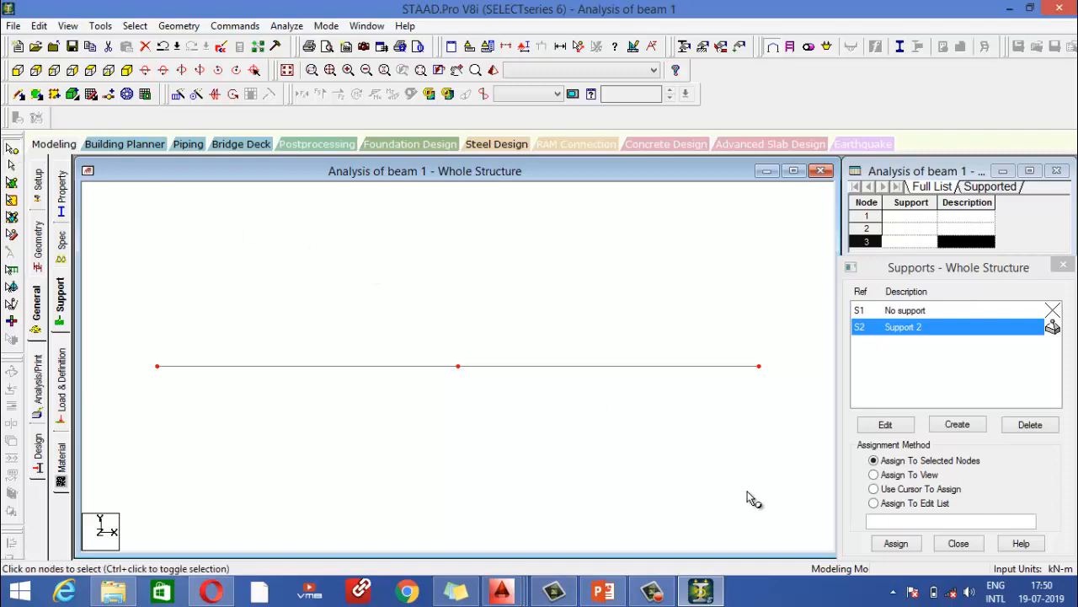
drag(784, 479, 106, 258)
click(896, 544)
click(959, 450)
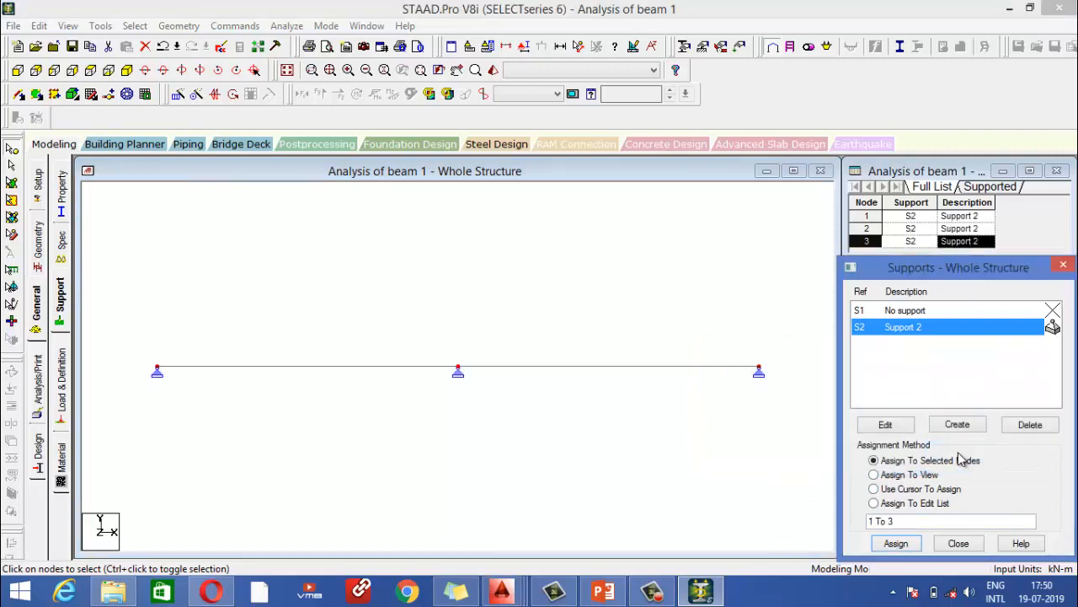
click(771, 498)
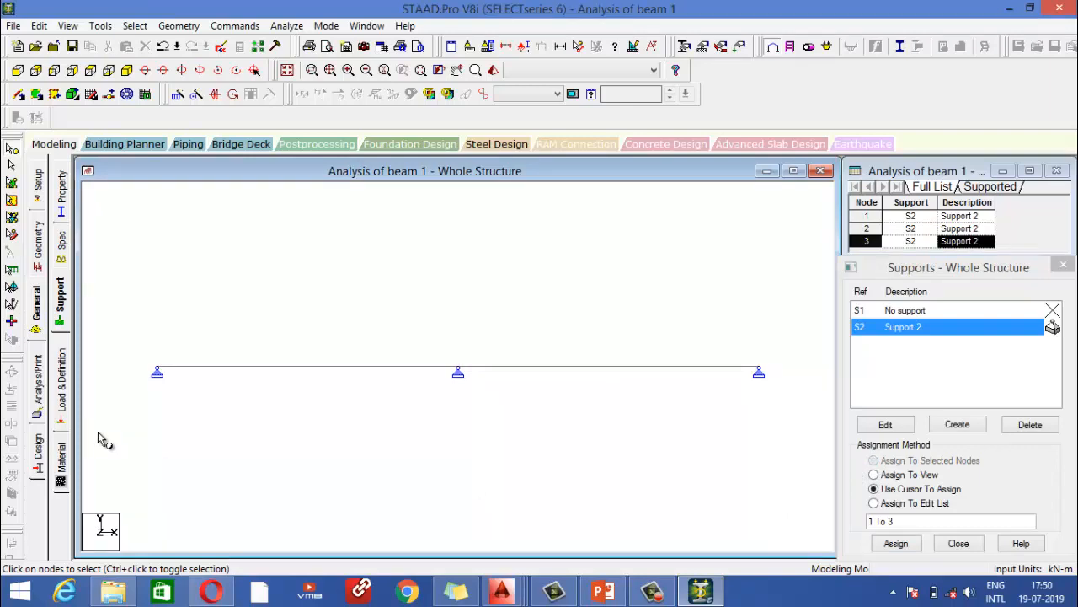
Check the materials assigned to the beams and the property fields for a new isotropic material, and cancel without creating one.
click(61, 463)
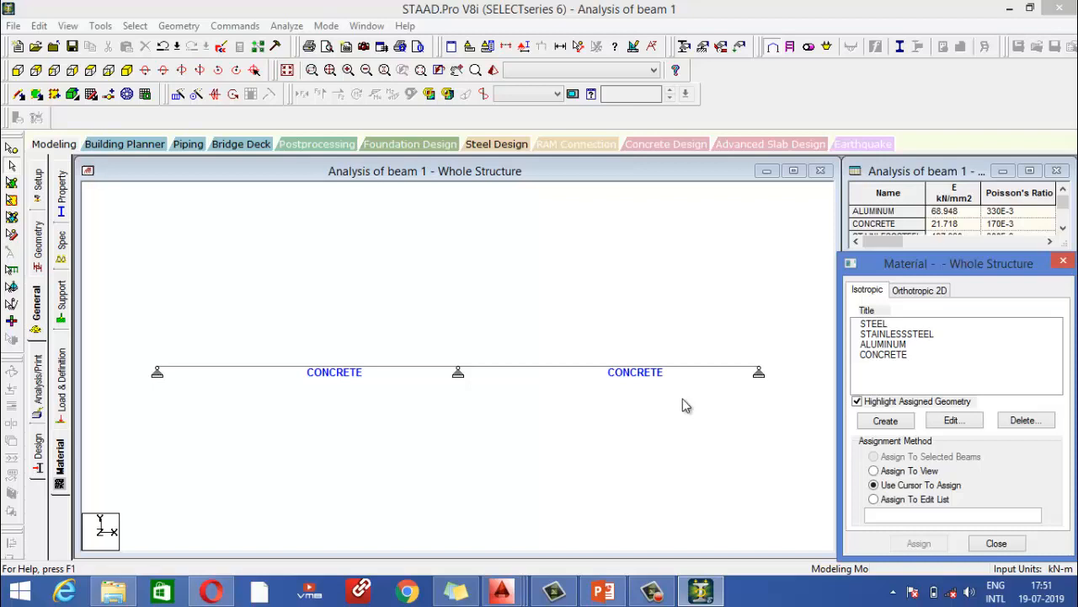
click(885, 421)
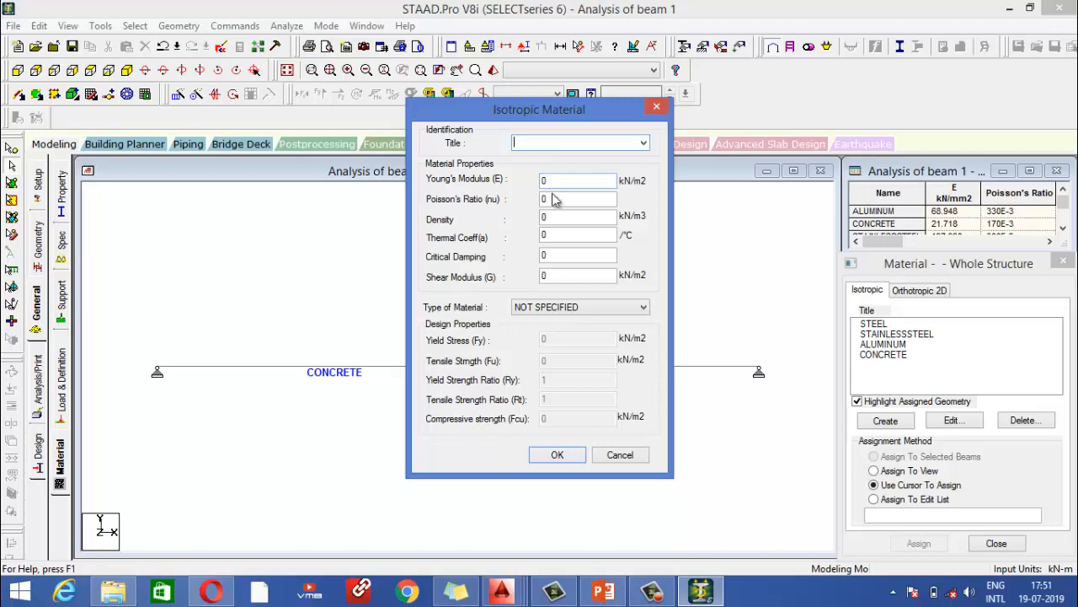
click(604, 462)
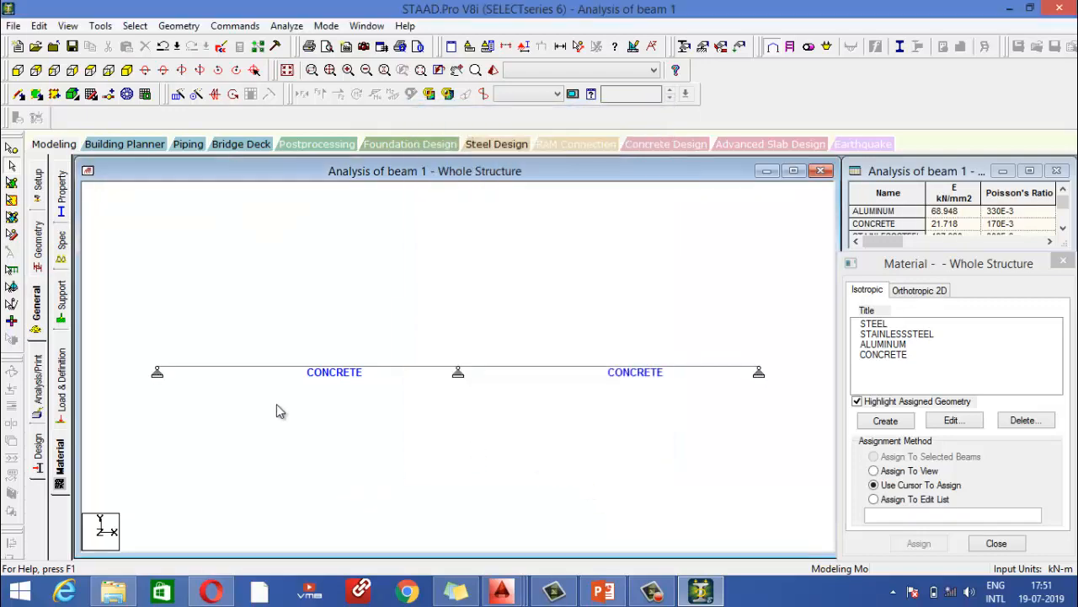
Go to the load and definition settings, and look over the available load definition types.
click(60, 379)
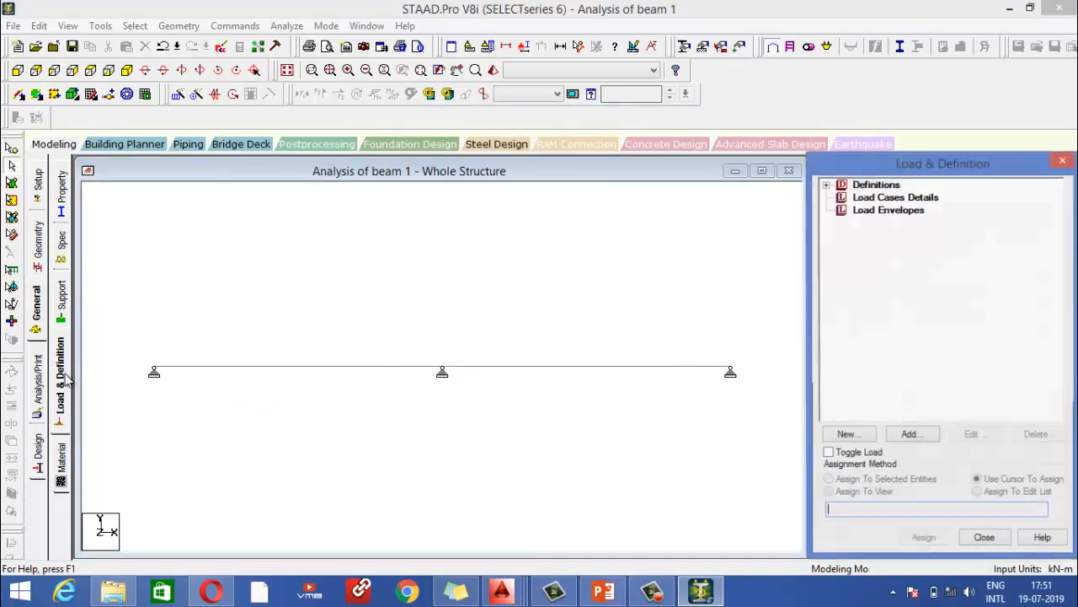
click(867, 186)
click(826, 185)
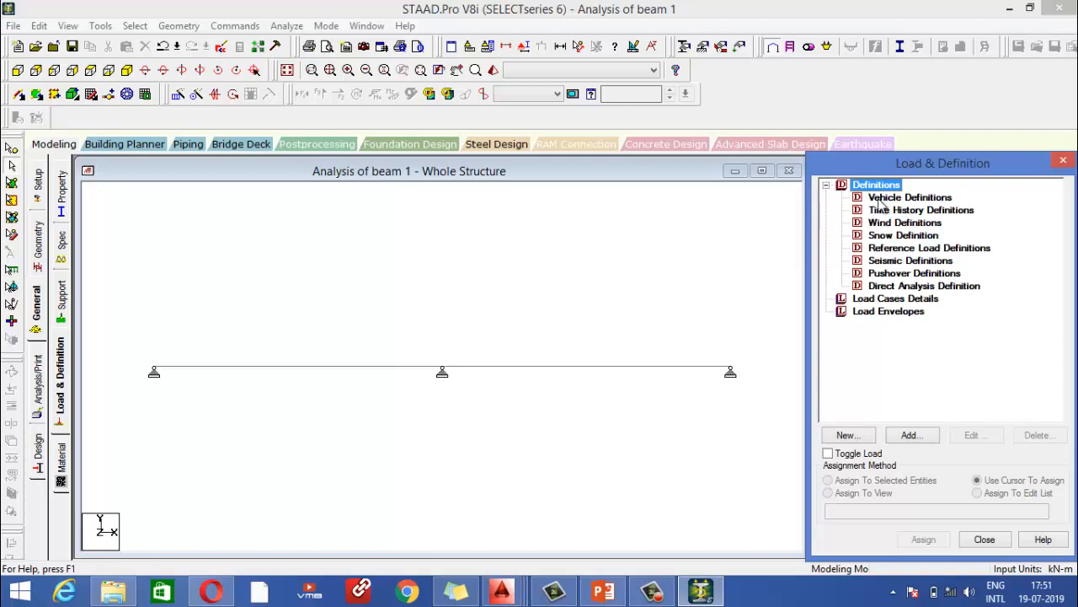
key(Down)
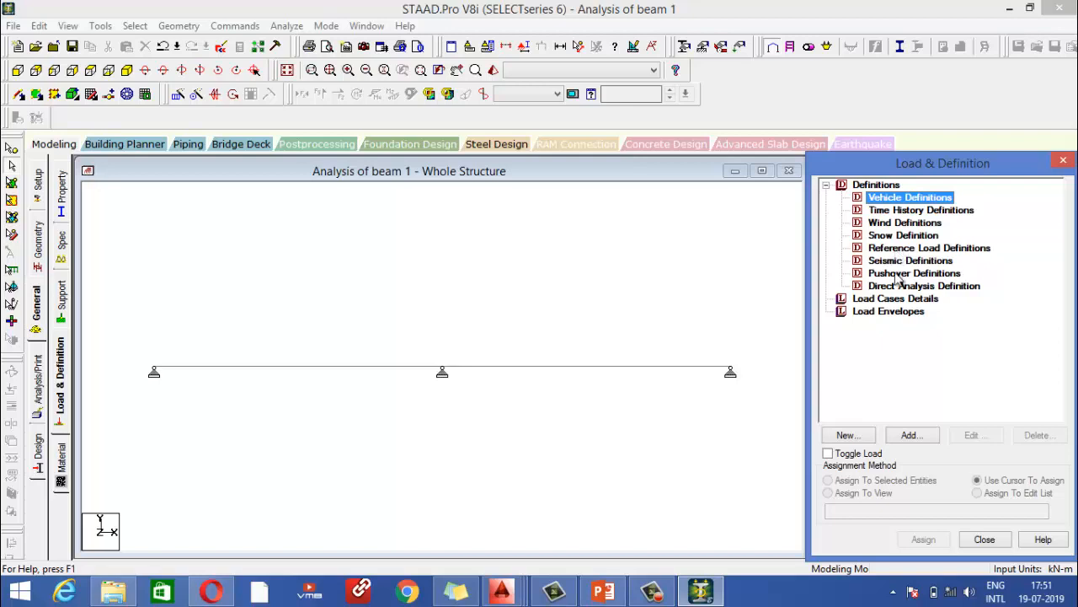
click(906, 300)
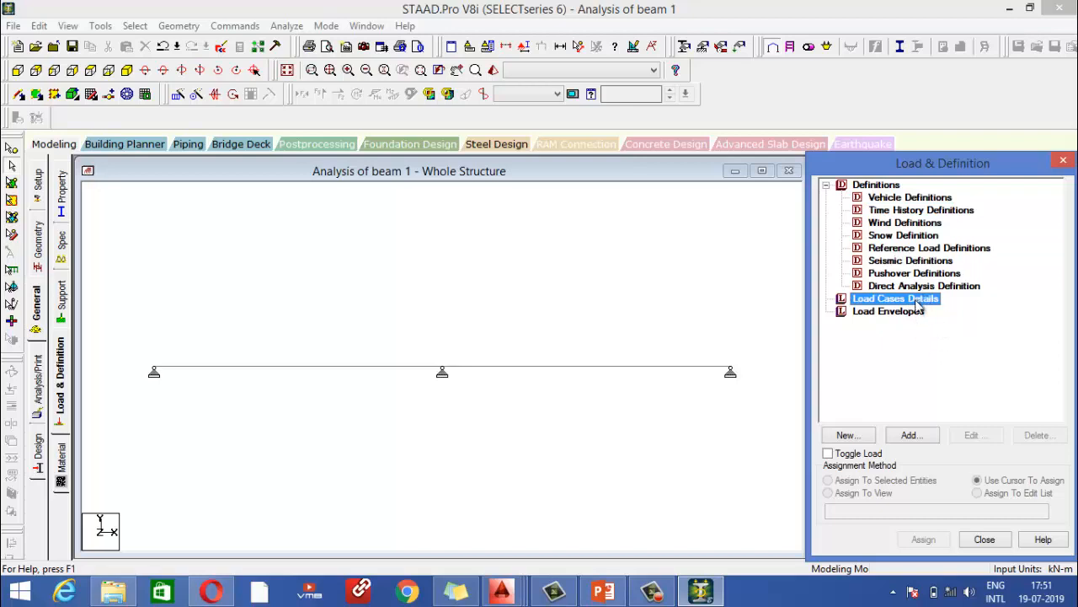
click(929, 436)
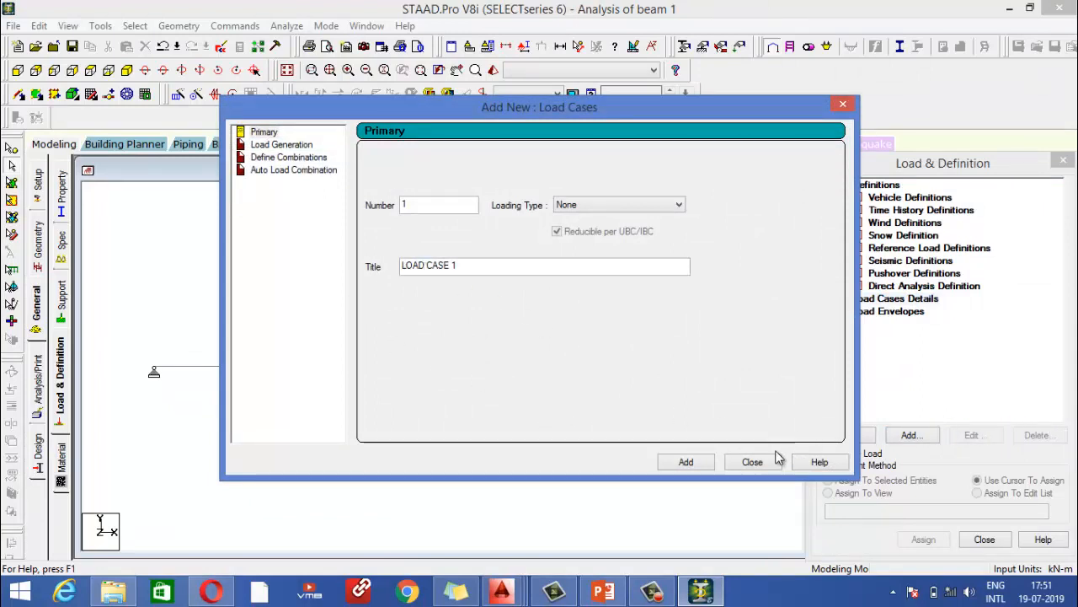
click(757, 469)
Add a primary load case with loading type Dead and the title "Dead load".
click(866, 301)
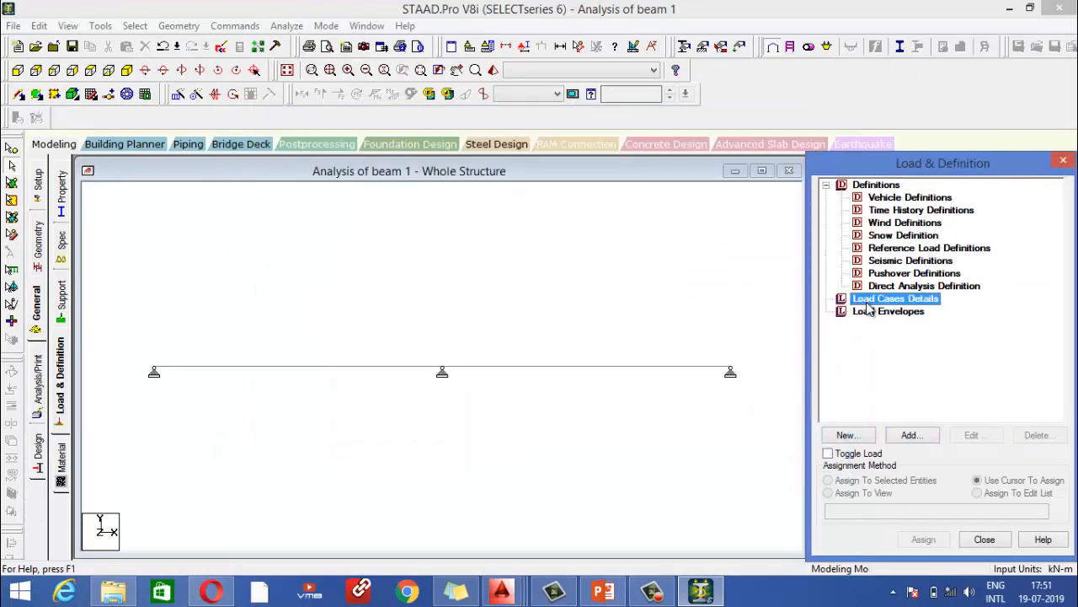
click(910, 435)
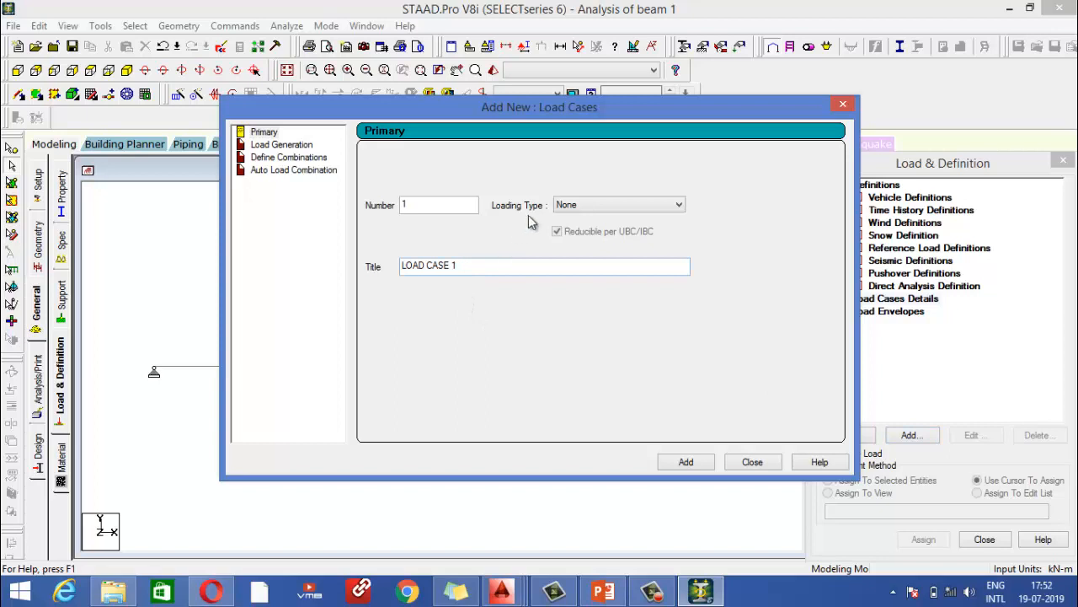
click(571, 207)
click(569, 219)
drag(507, 265, 360, 280)
text(Dead load)
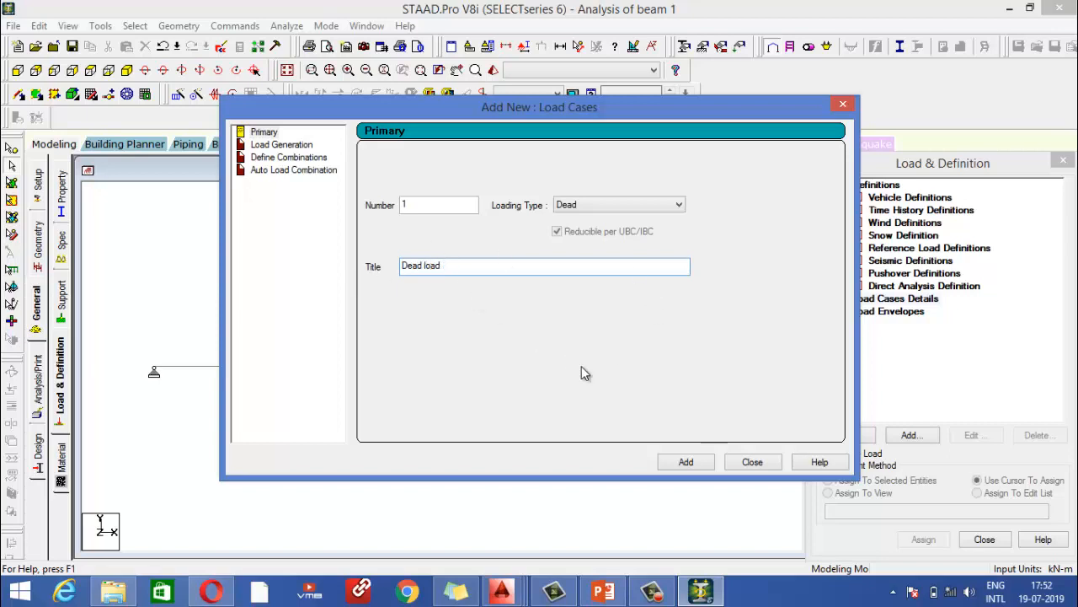
click(686, 462)
click(767, 469)
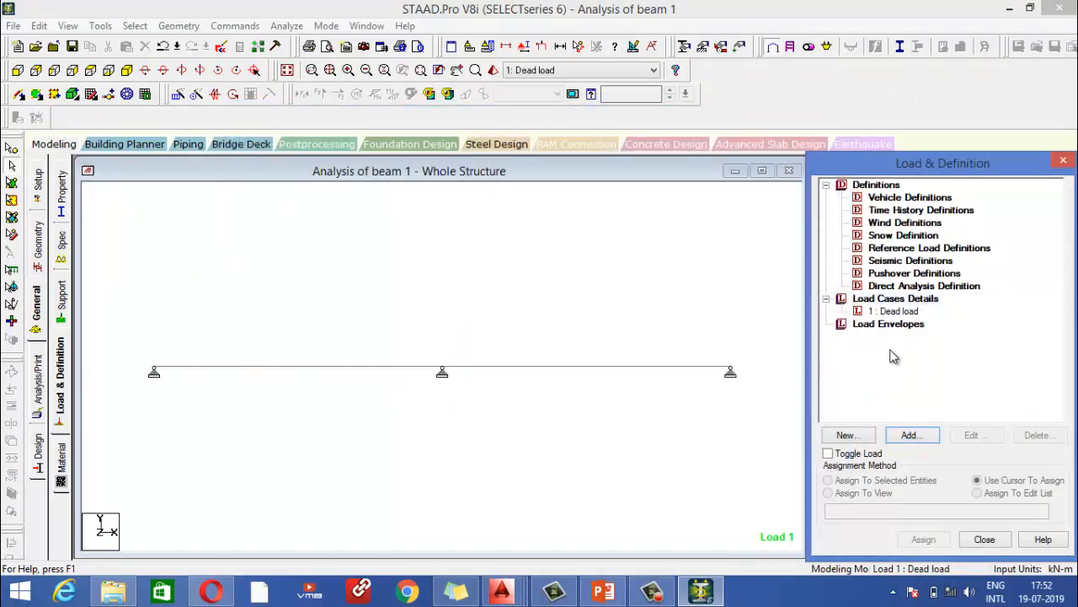
Add a selfweight load in the Y direction with a factor of -1 to the Dead load case.
click(894, 311)
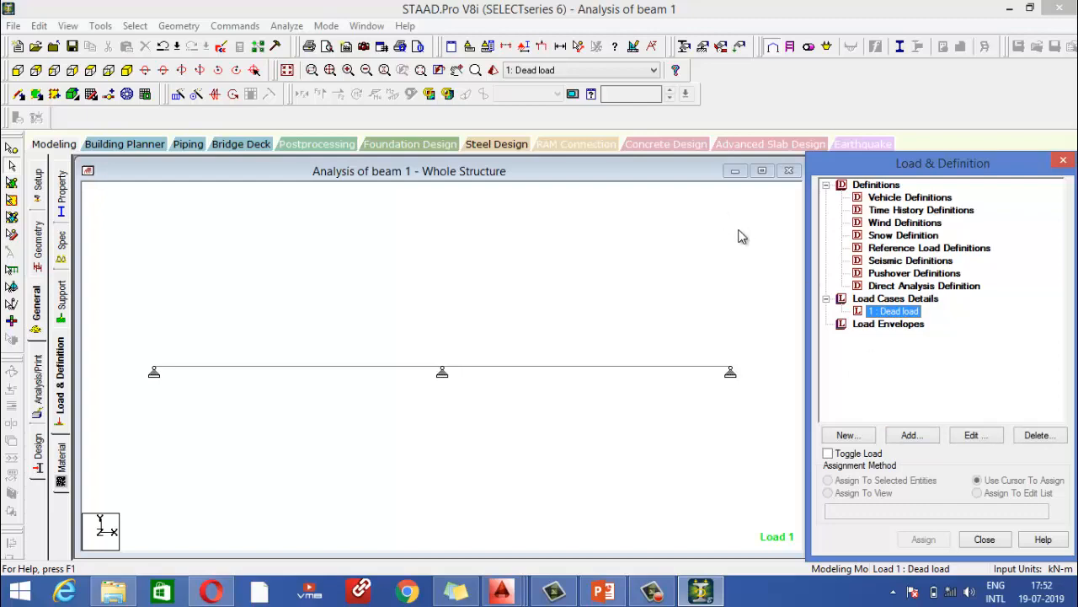
click(912, 436)
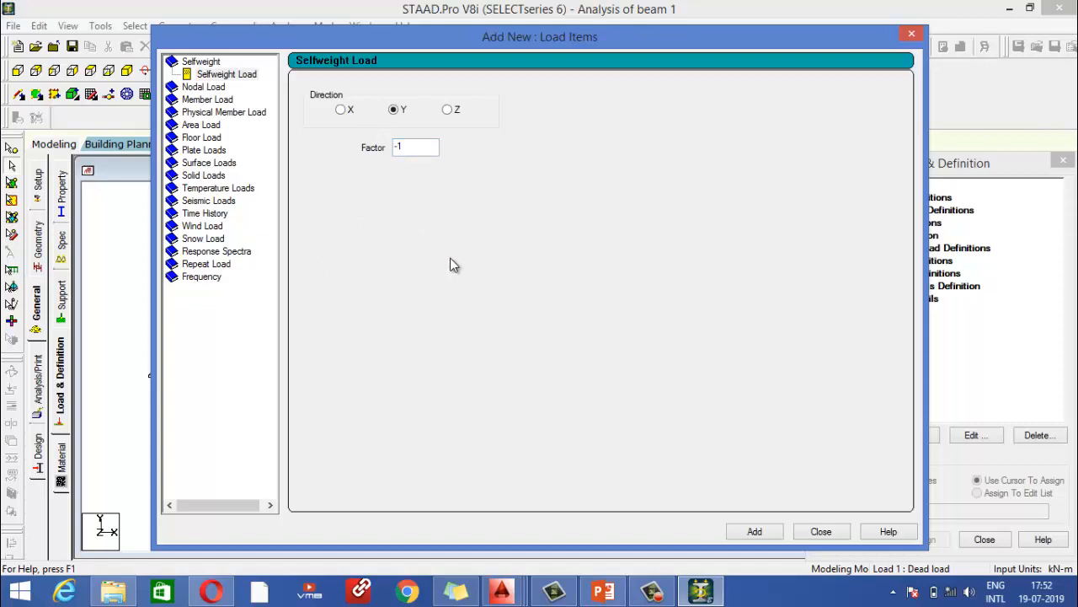
click(743, 532)
click(814, 532)
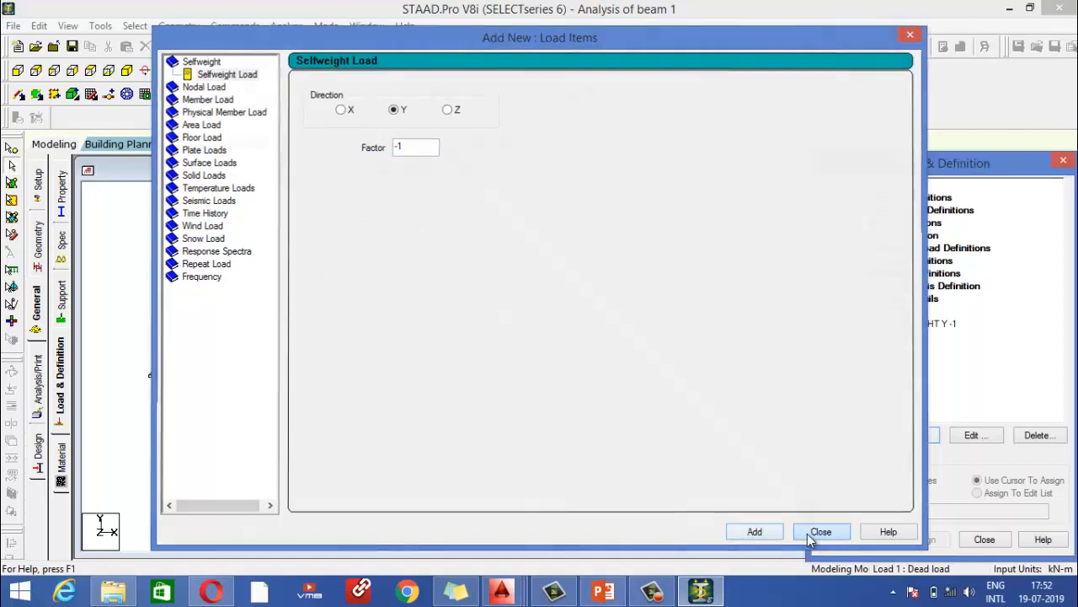
Select both beam members, assign the selfweight load to them, and clear the selection.
click(902, 325)
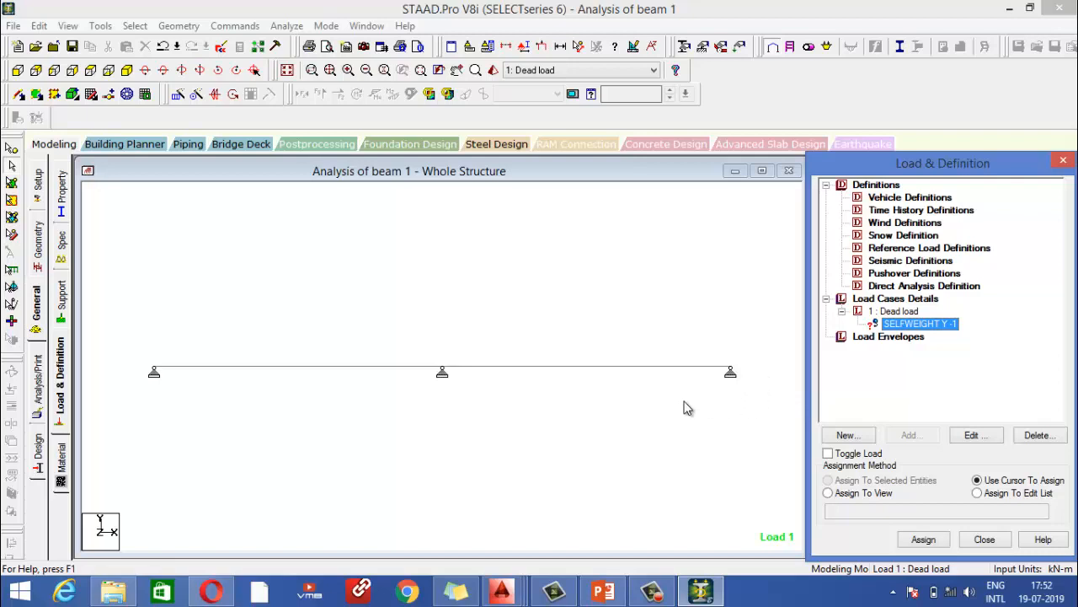
click(12, 243)
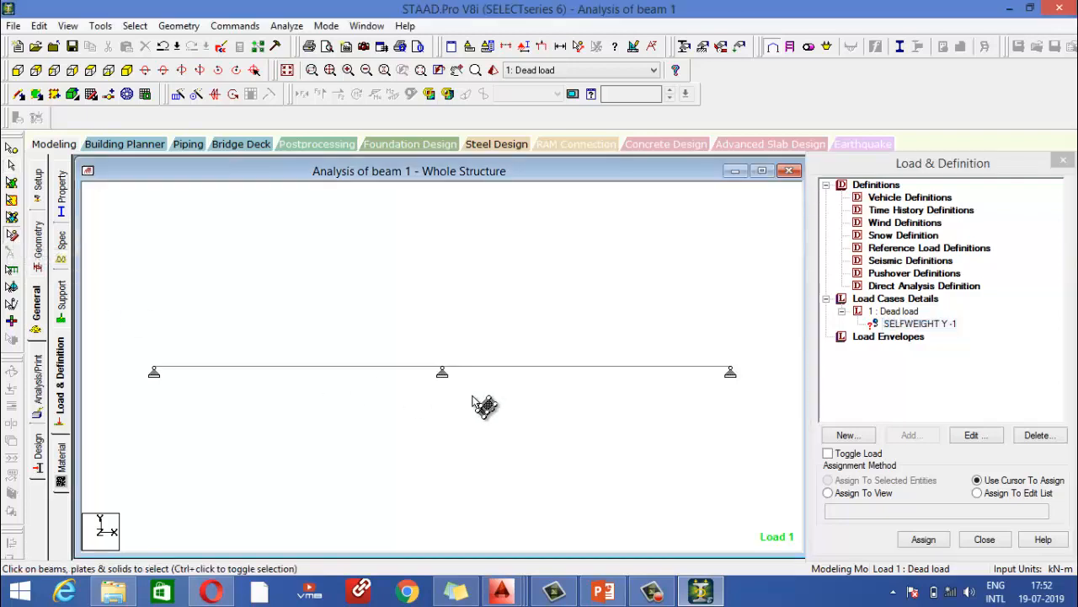
drag(779, 415, 128, 251)
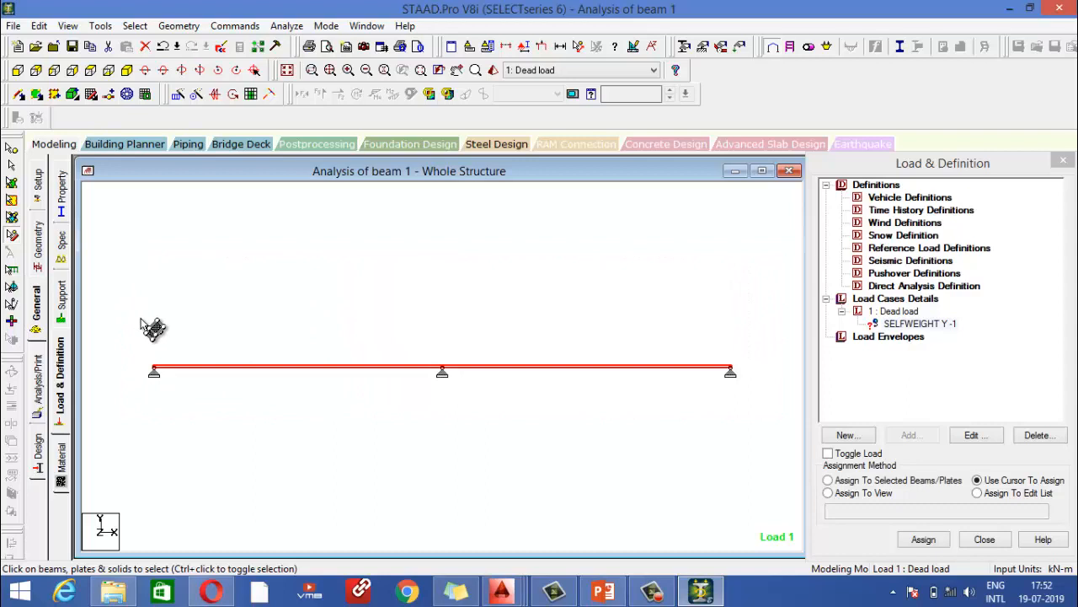
click(910, 326)
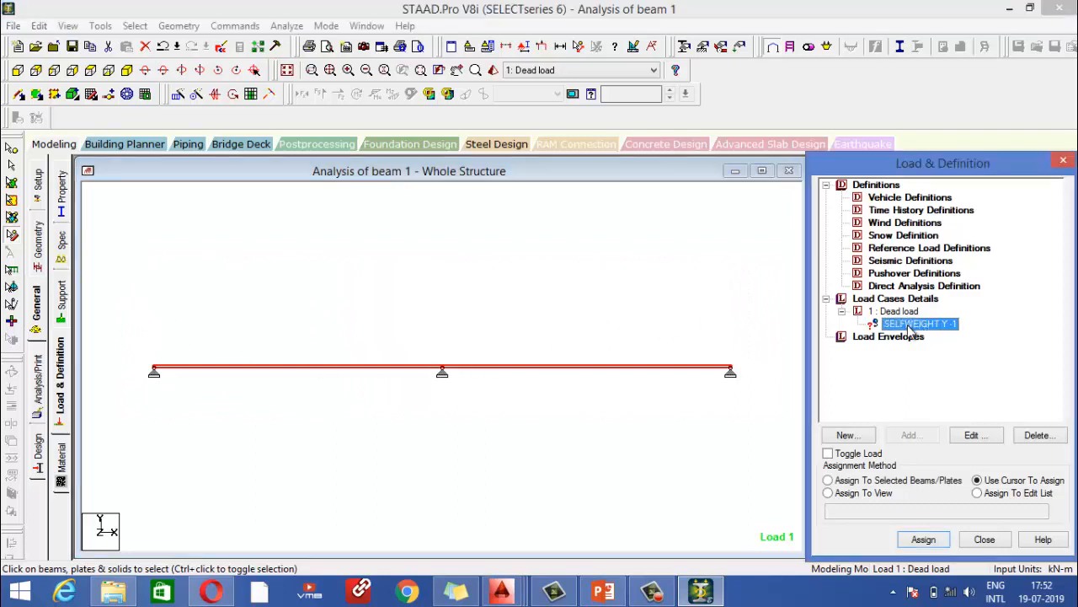
click(829, 480)
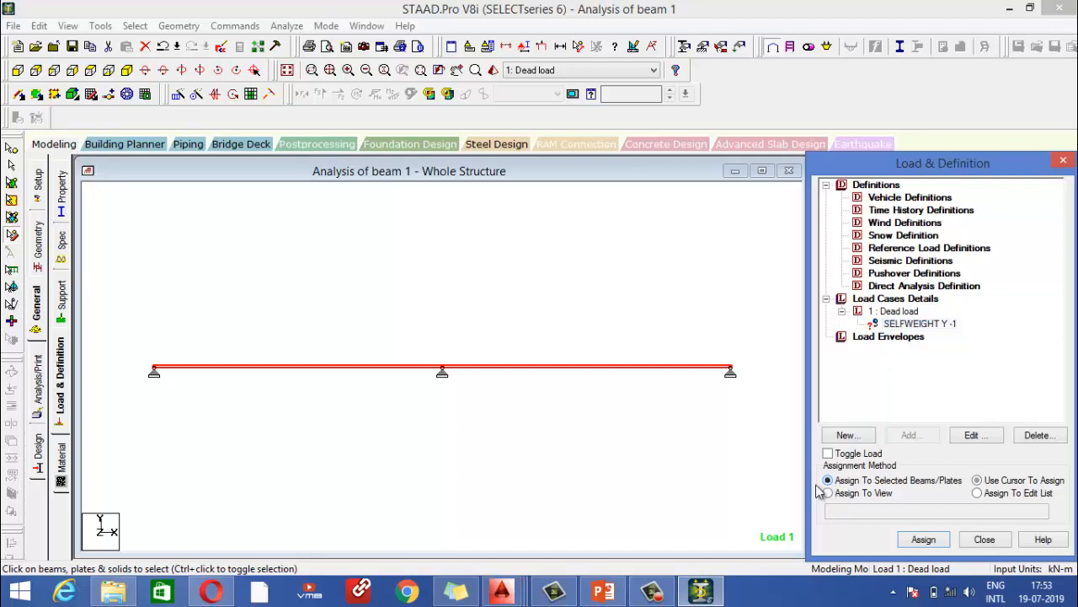
click(925, 540)
click(973, 399)
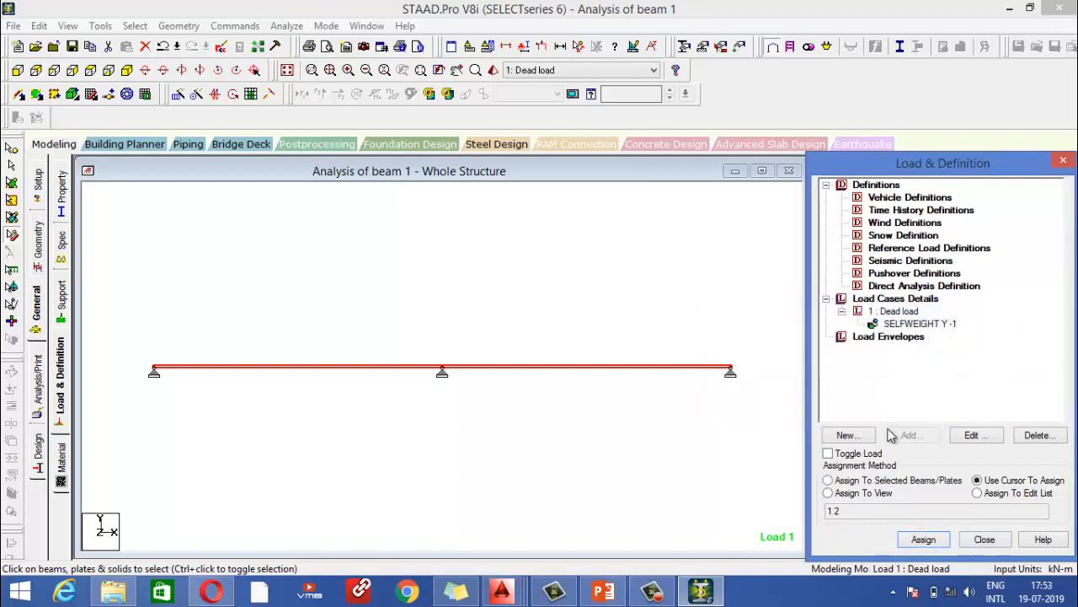
click(760, 426)
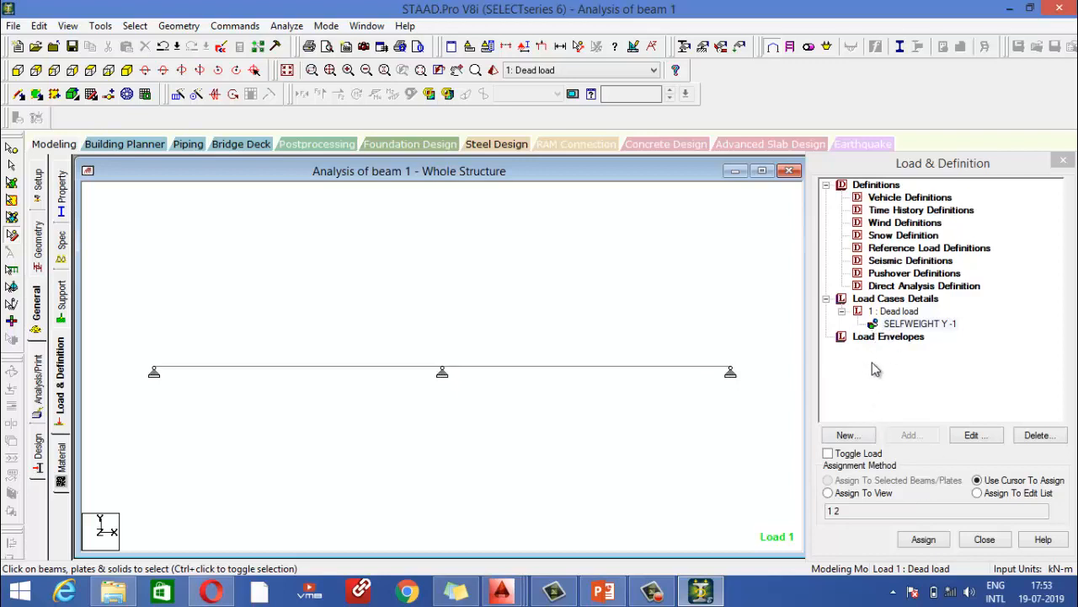
Add a uniform force member load of -10 kN/m in GY with d1 = 1 m to the Dead load case.
click(899, 312)
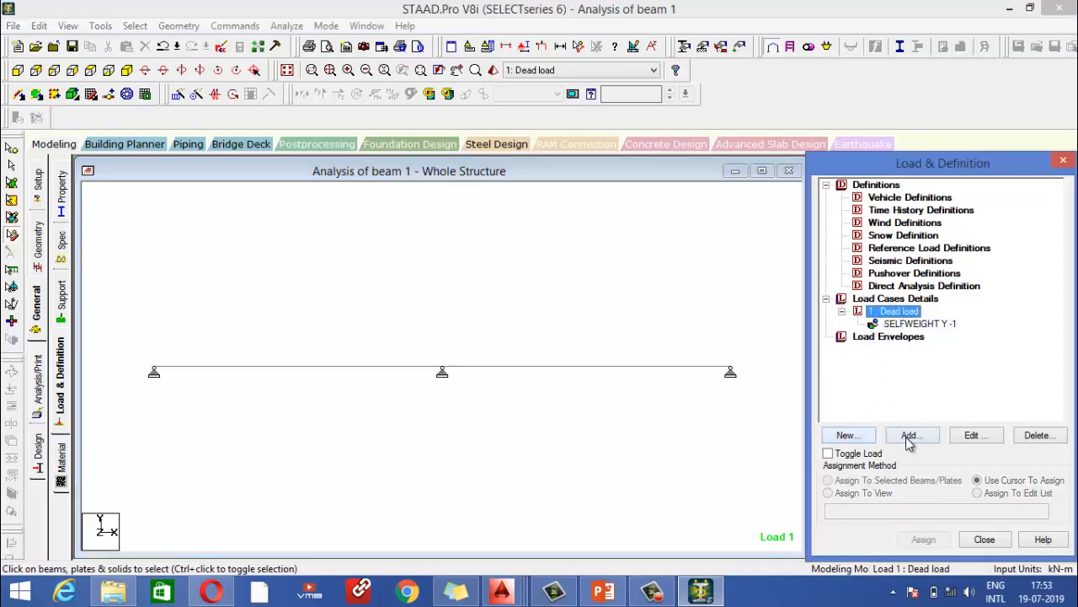
click(910, 436)
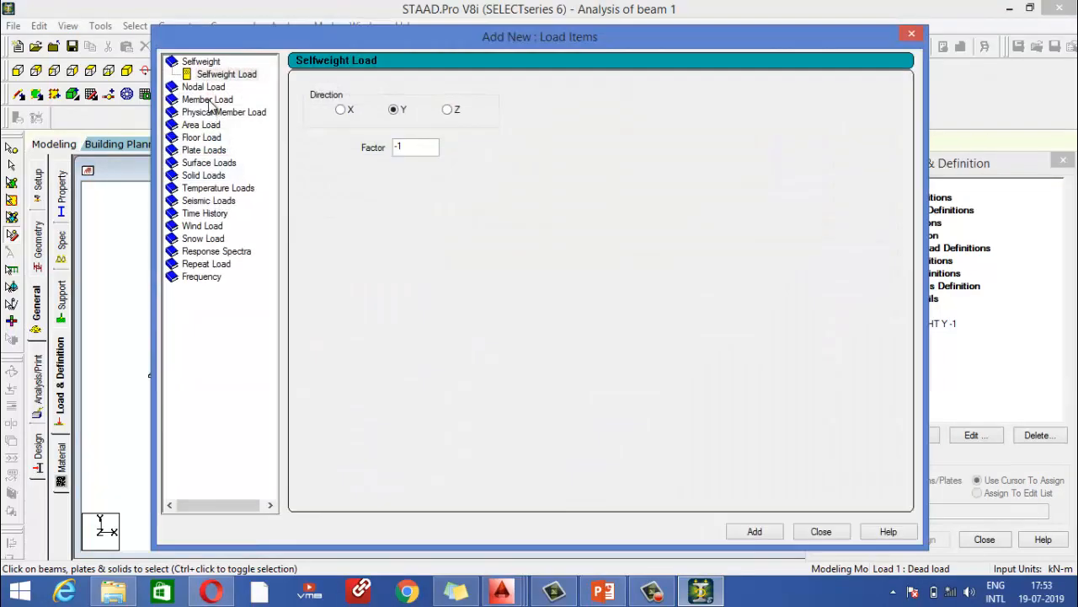
click(210, 100)
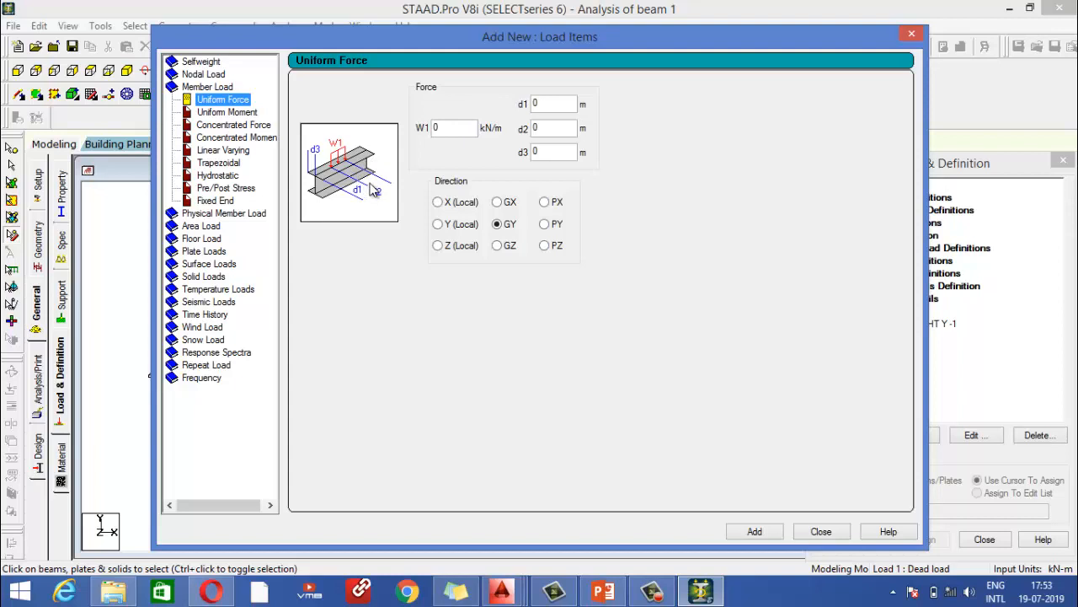
click(534, 103)
text(1)
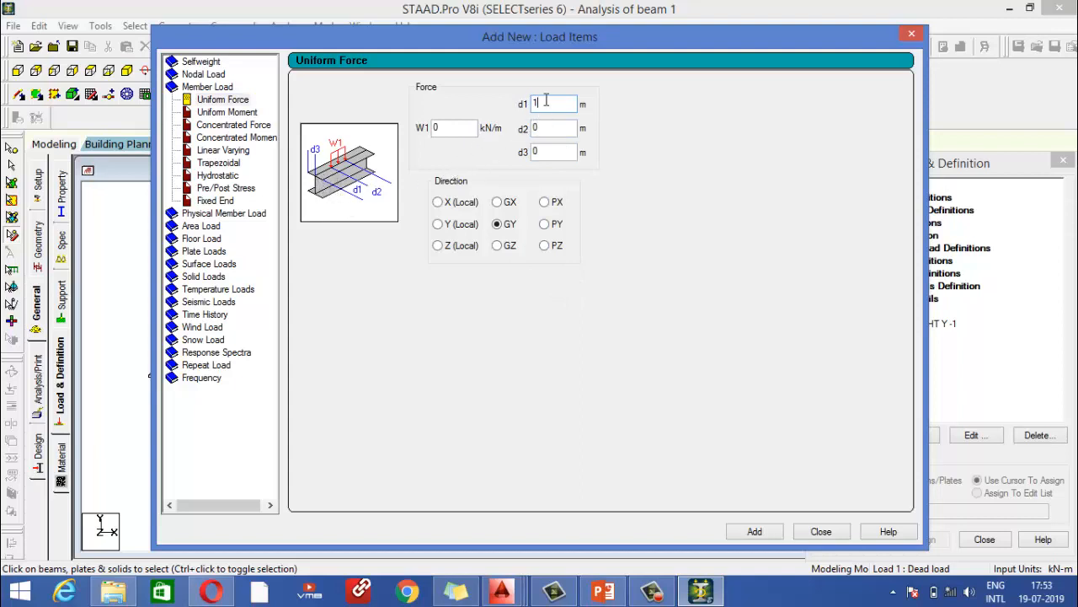
double_click(455, 127)
click(757, 532)
click(819, 532)
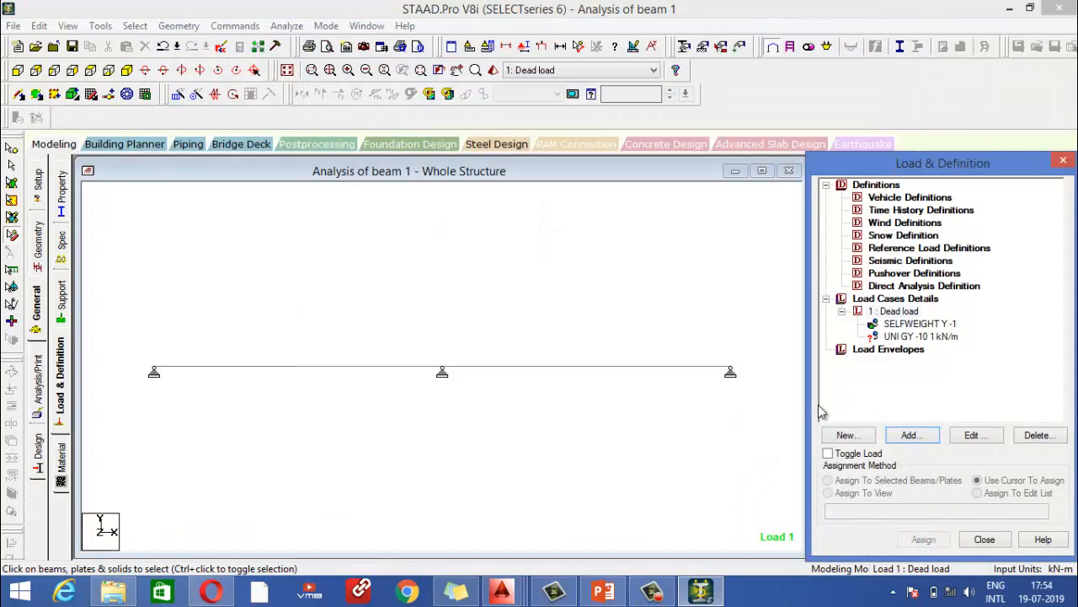
Accept the auto save, and assign the uniform load to the left beam member using the cursor.
click(886, 337)
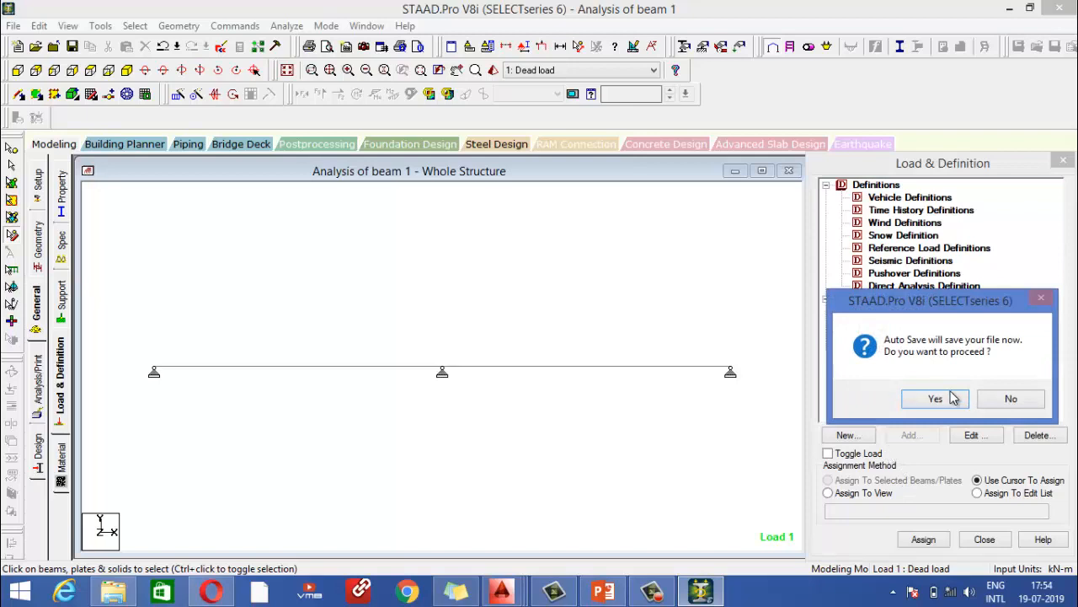
click(955, 403)
click(444, 315)
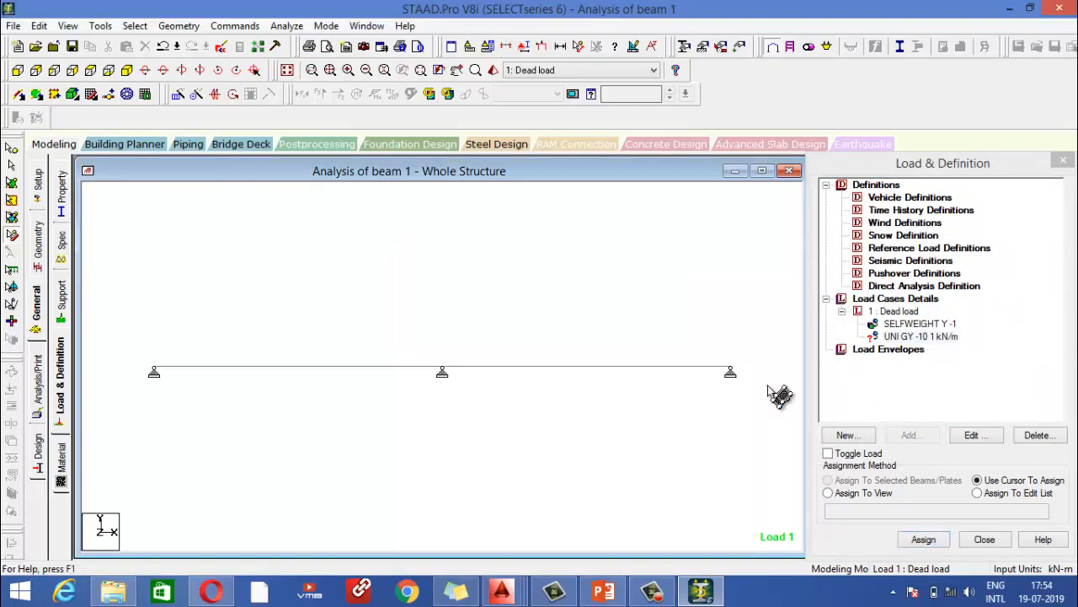
click(945, 337)
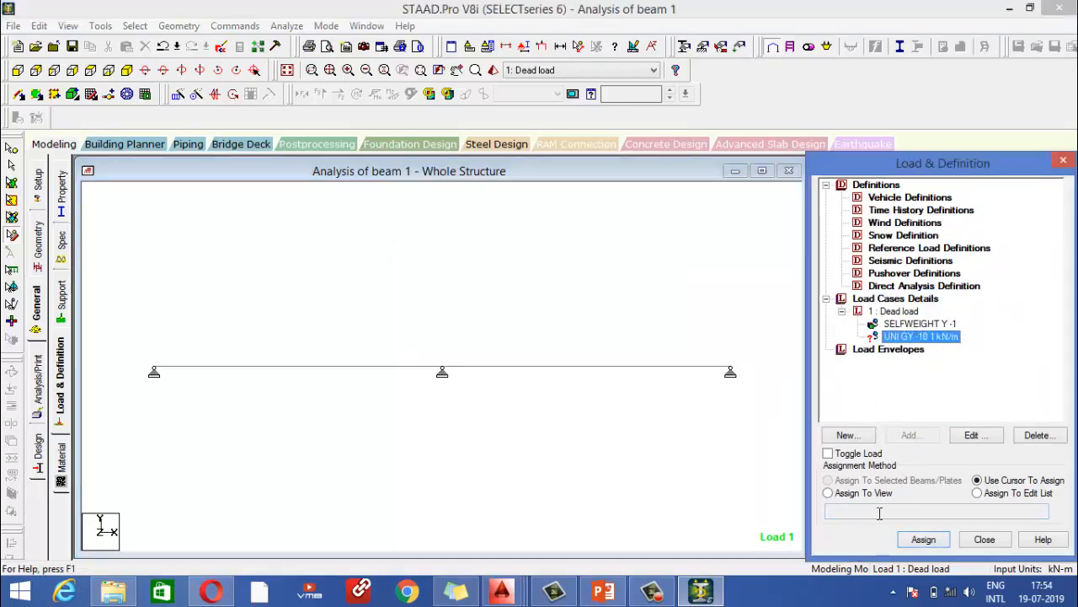
click(913, 540)
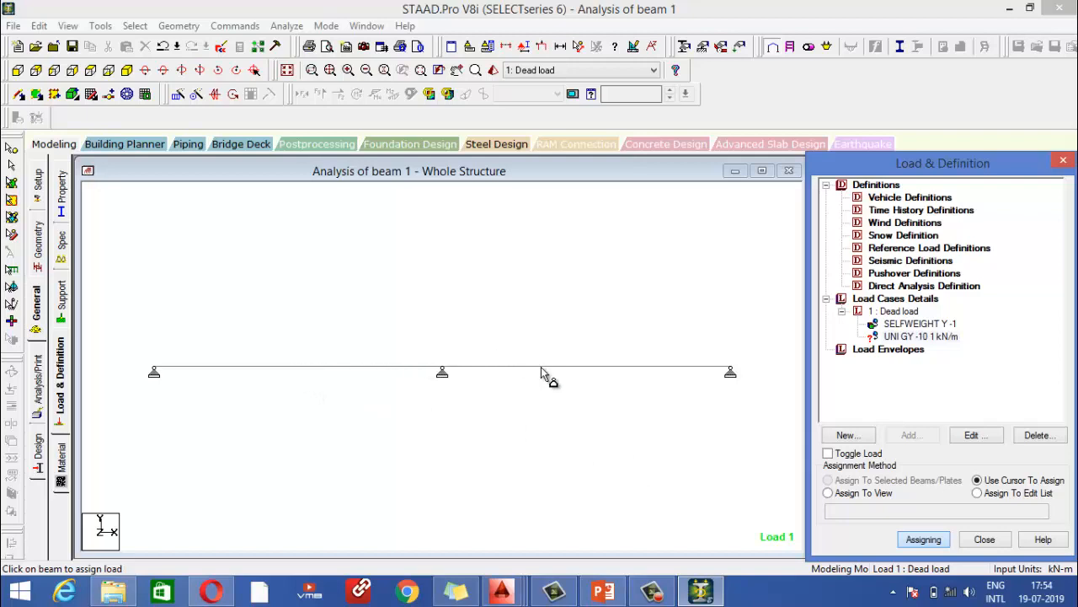
click(335, 376)
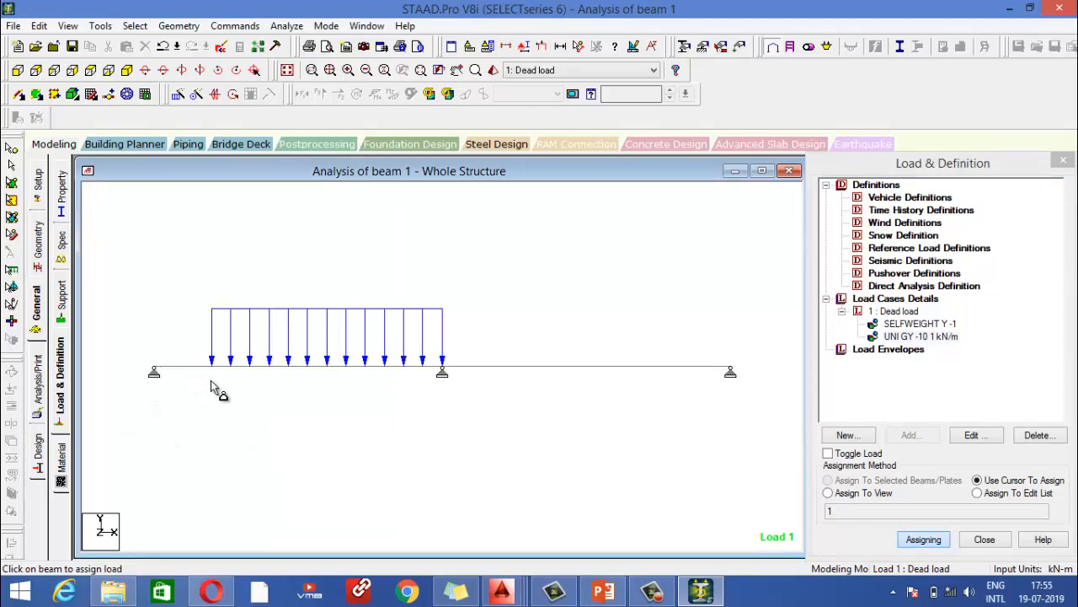
Display the length dimensions of all beam members in the view, and end the cursor assignment of the uniform load.
click(564, 46)
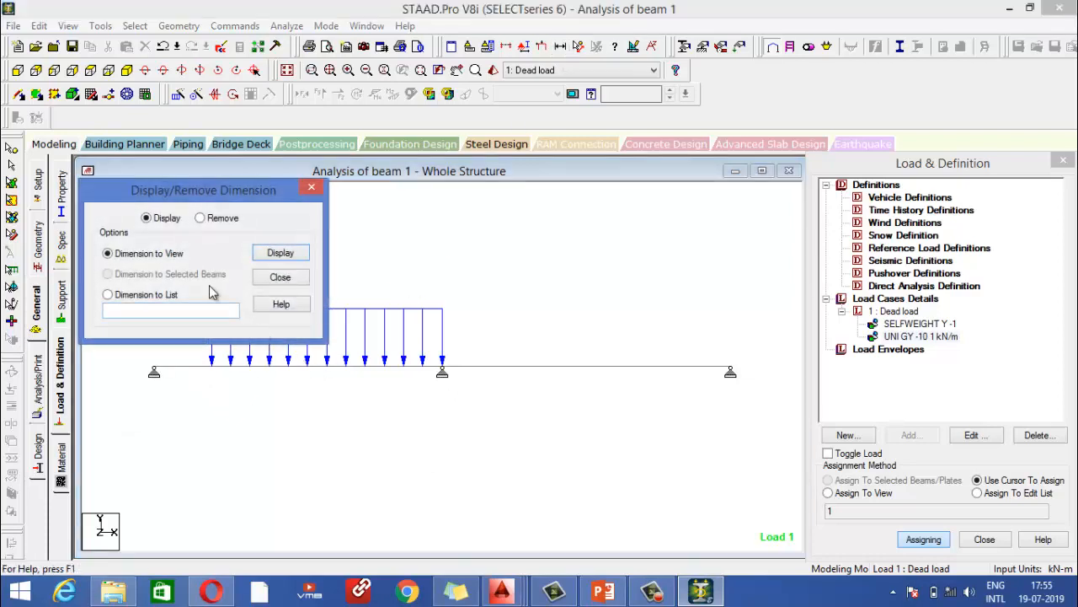
click(314, 185)
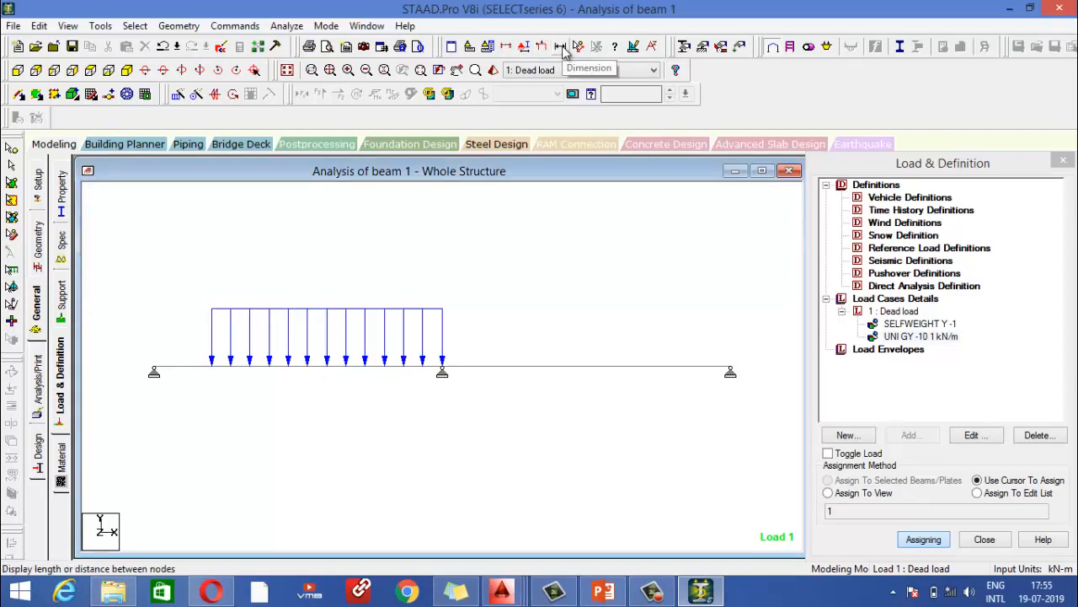
click(562, 46)
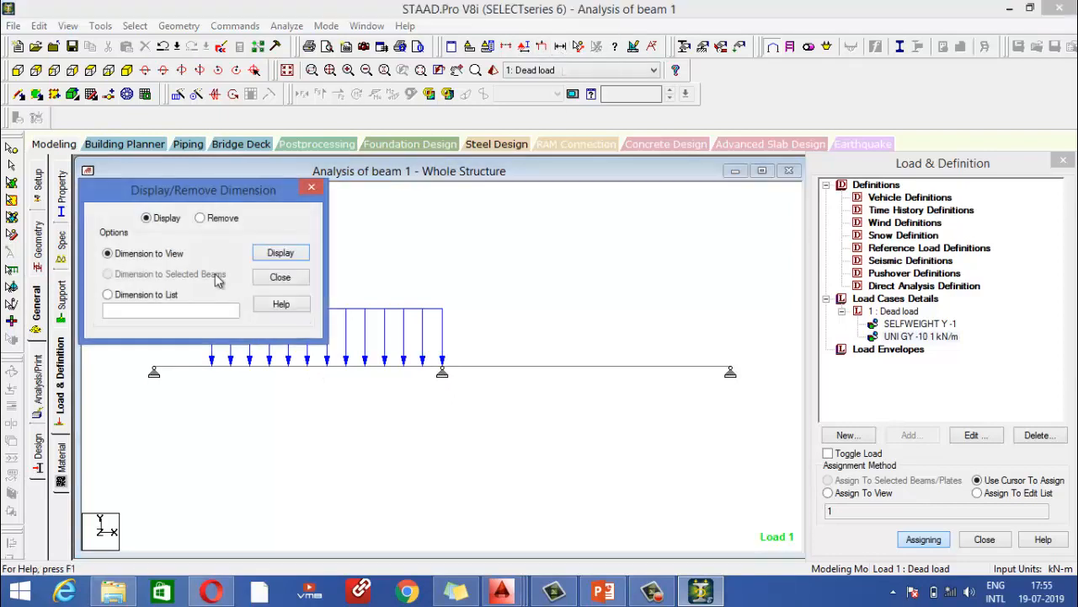
click(280, 257)
click(280, 278)
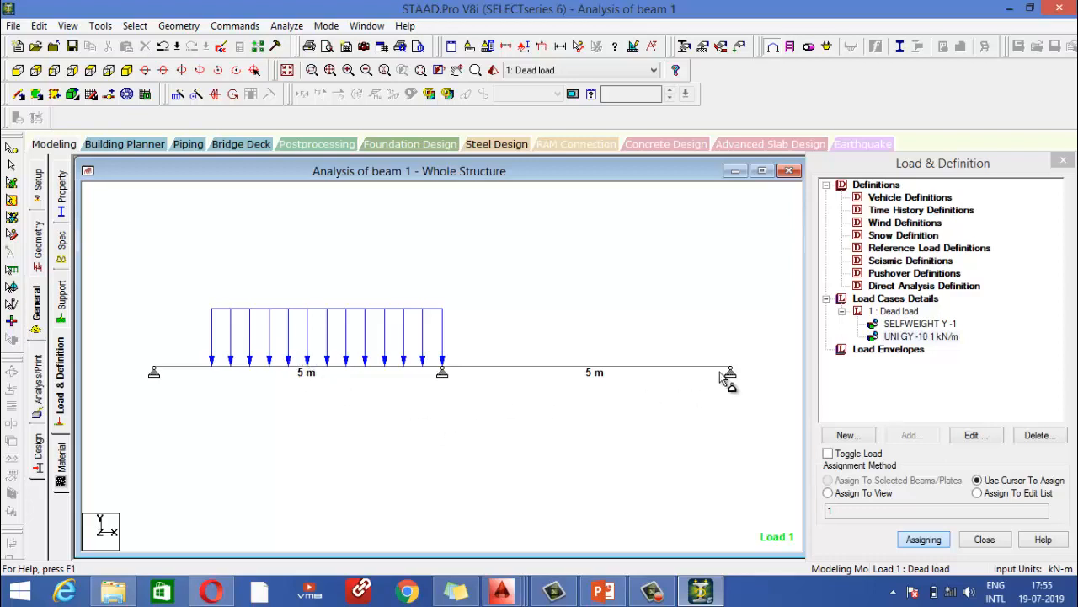
click(898, 337)
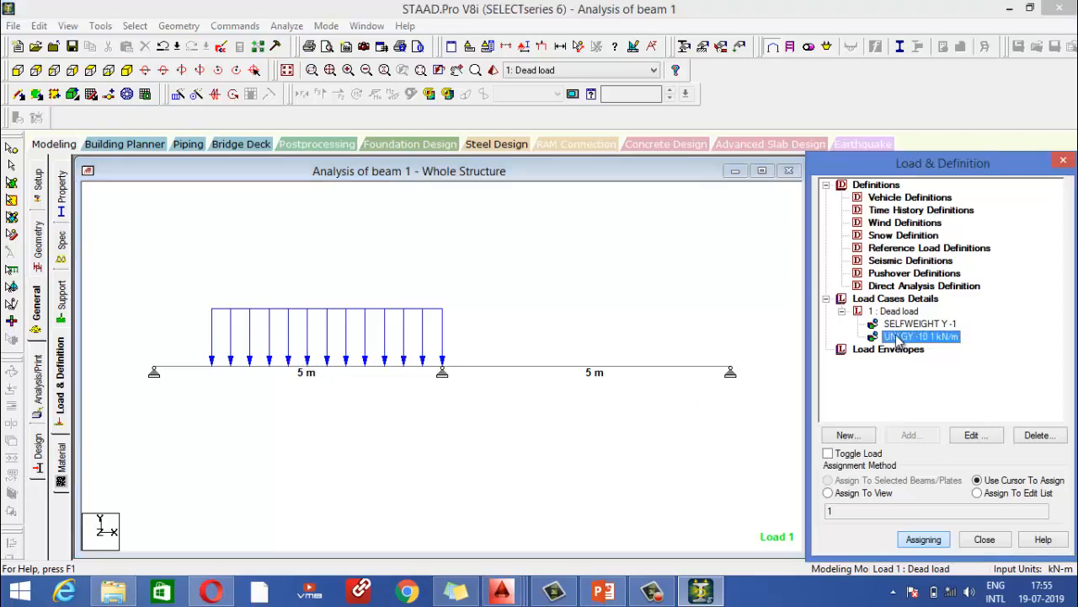
click(923, 540)
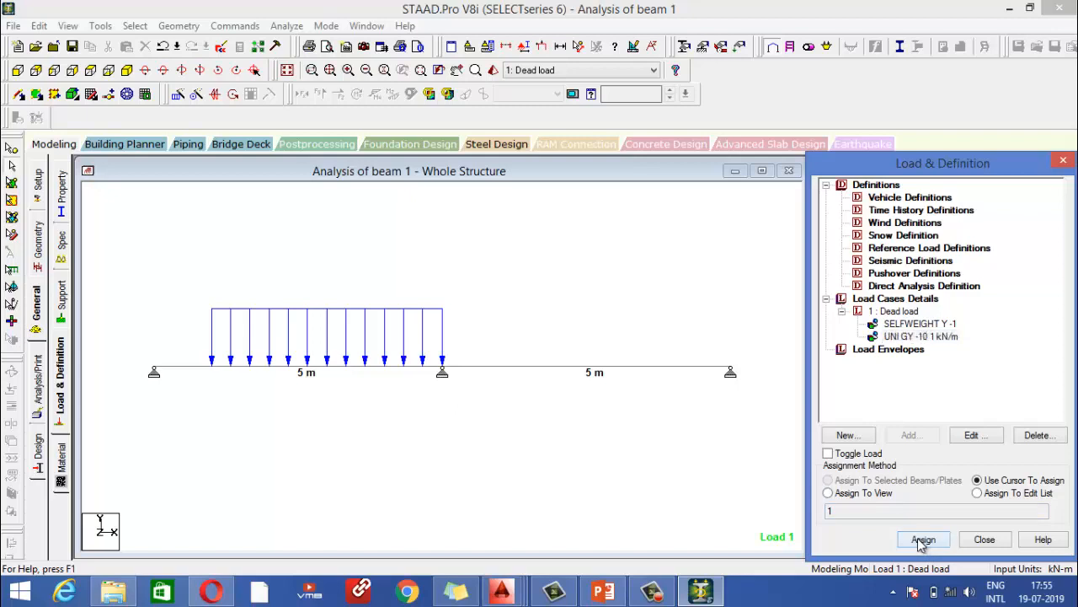
Edit the uniform force load on the left beam member, setting its d1 distance to 0 m.
click(895, 338)
click(972, 435)
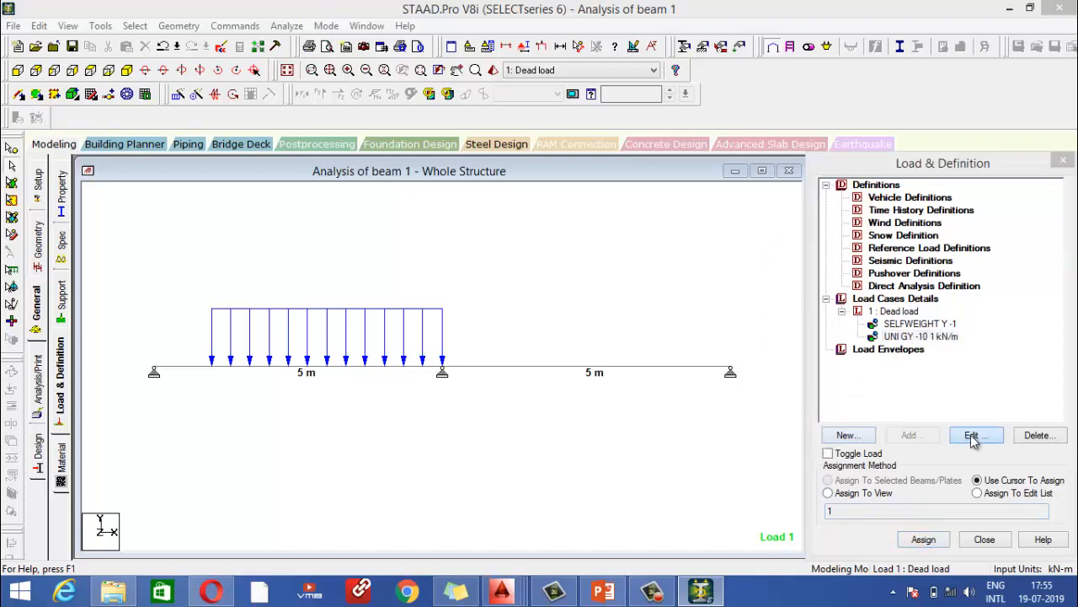
drag(413, 129, 579, 128)
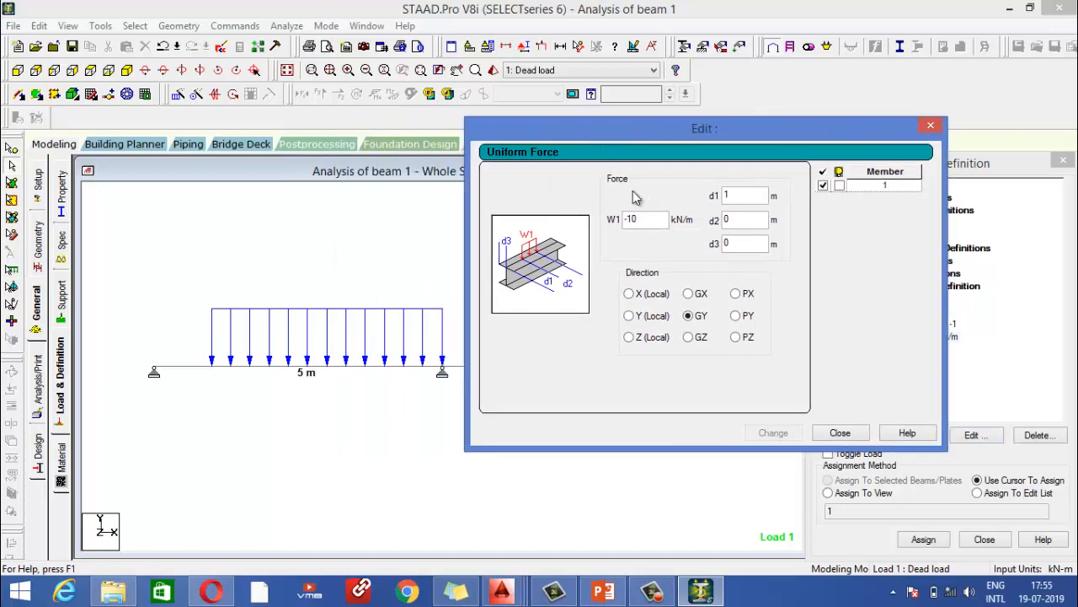
drag(737, 195, 710, 184)
text(0)
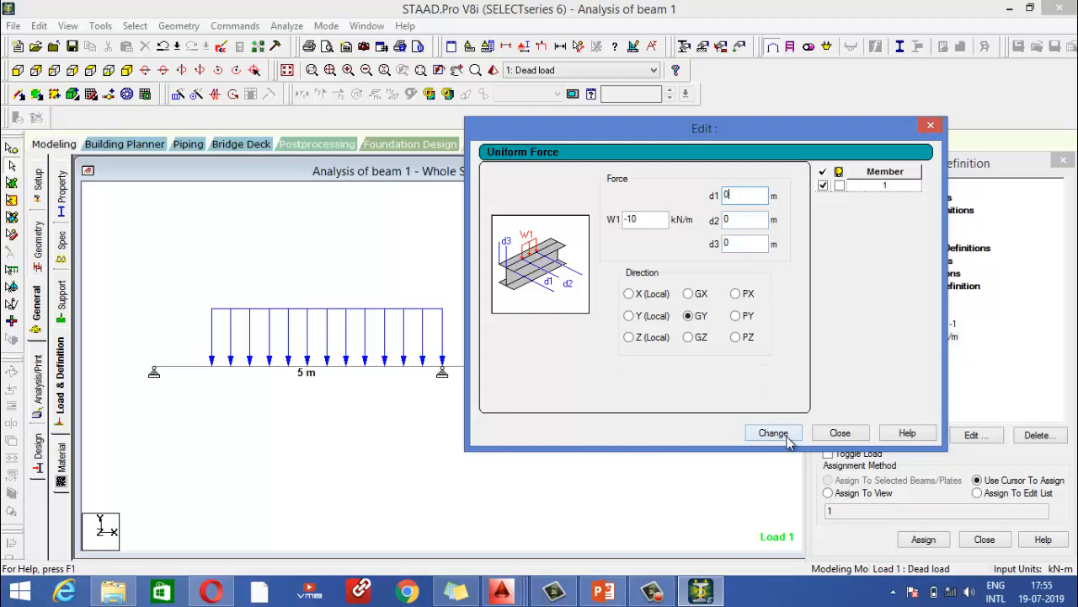
click(788, 439)
click(841, 435)
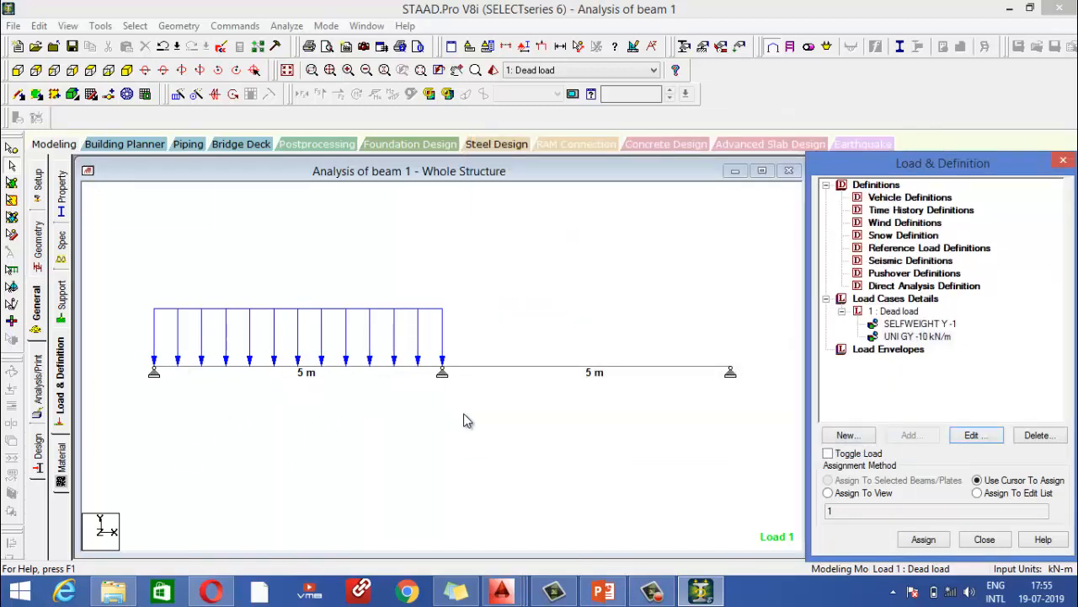
Reopen the uniform force load for editing and set its d2 distance to 1 m.
click(903, 337)
click(974, 435)
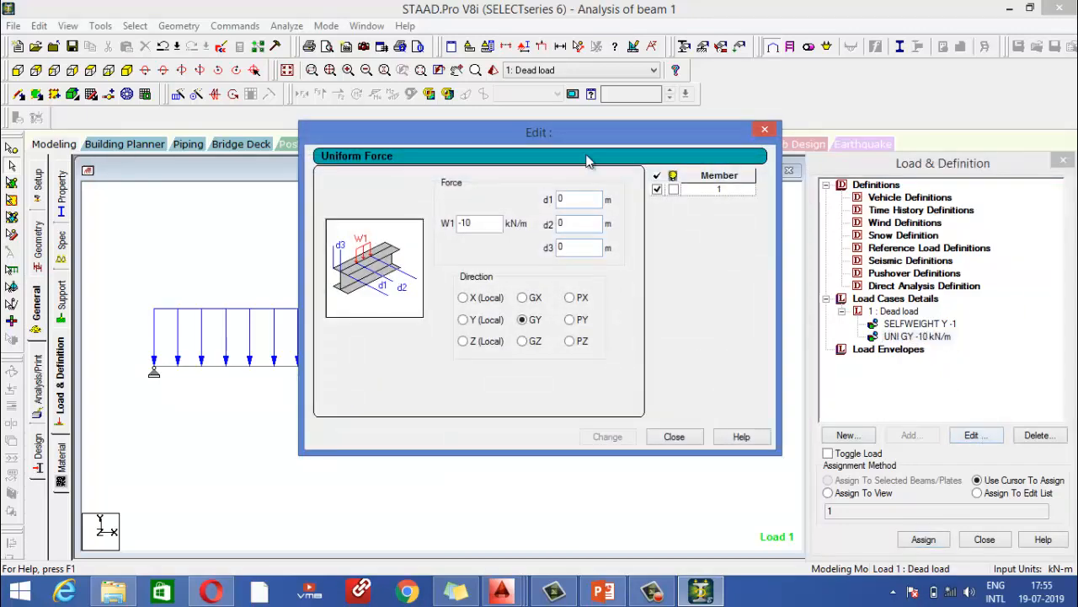
drag(592, 137, 840, 158)
click(834, 246)
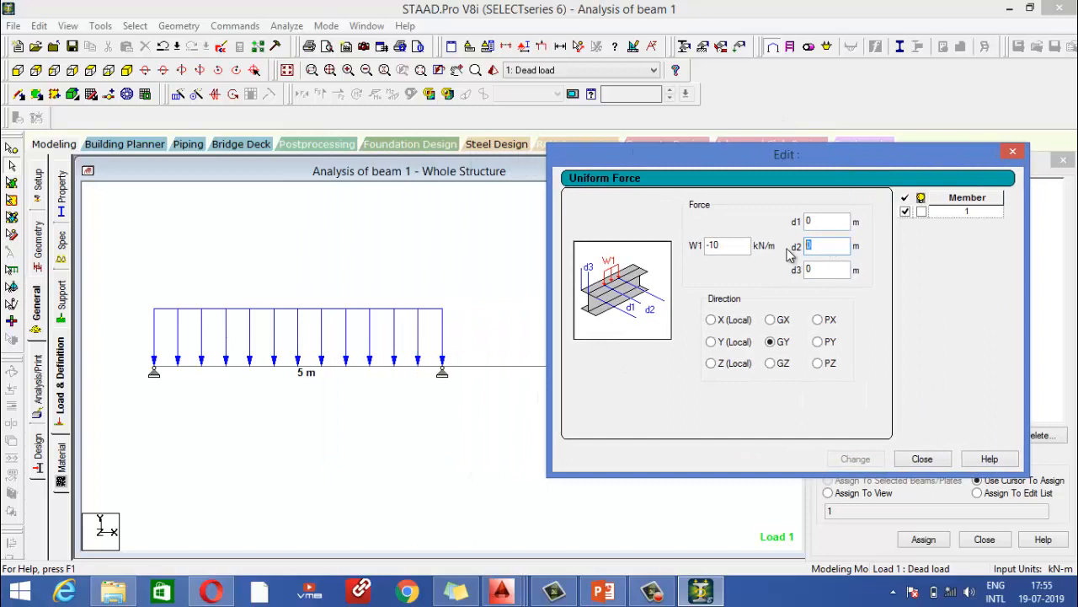
text(1)
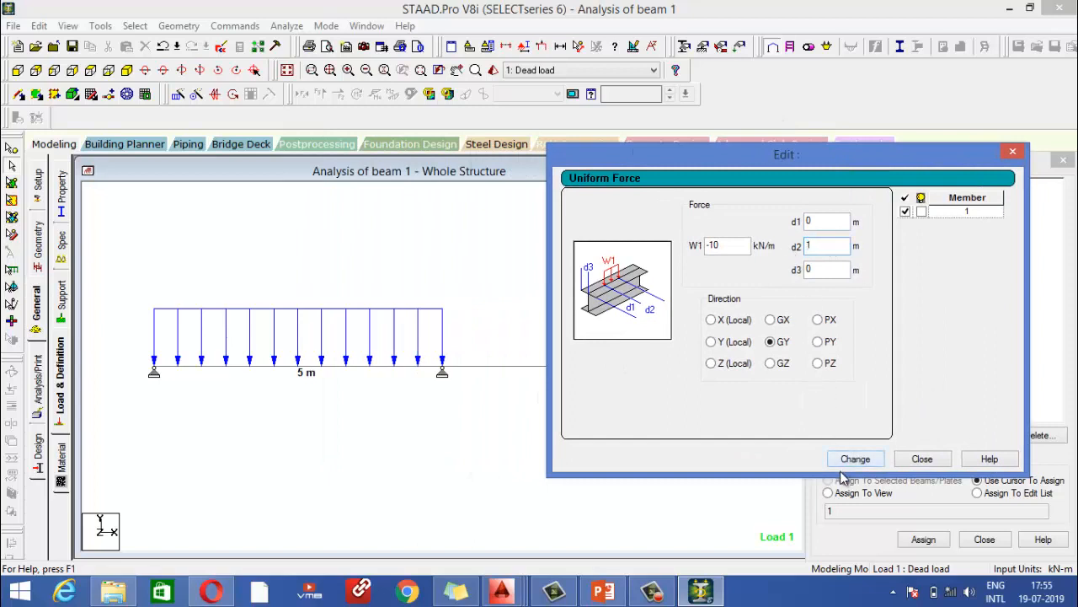
click(849, 460)
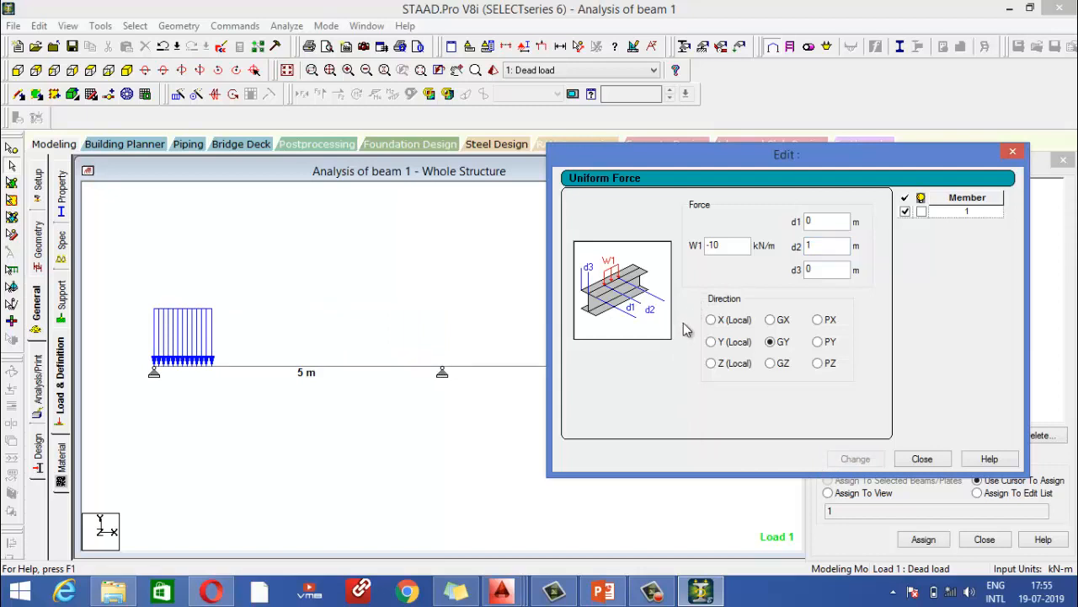
Set the uniform force load's d2 distance back to 0 m.
double_click(823, 249)
text(0)
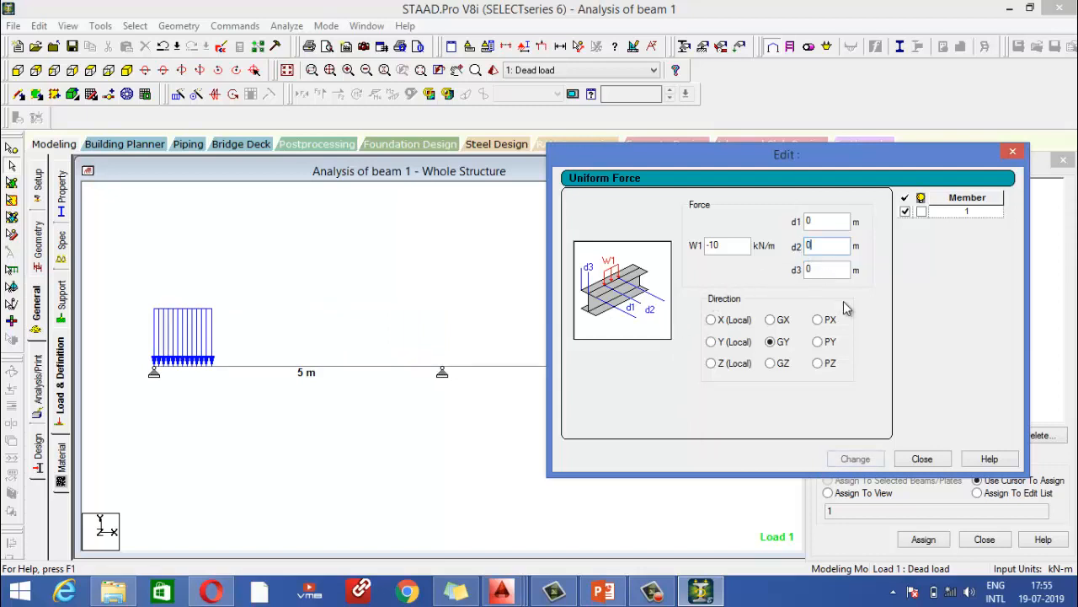
click(860, 459)
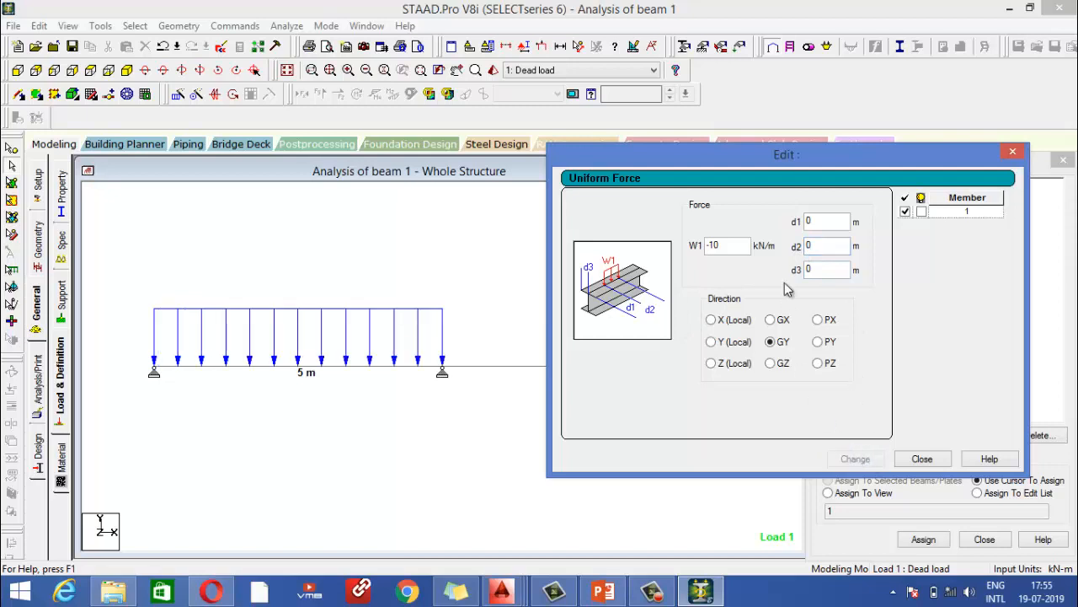
Try a d3 distance of 1 m and then 0.3 m on the uniform force load.
double_click(818, 270)
text(1)
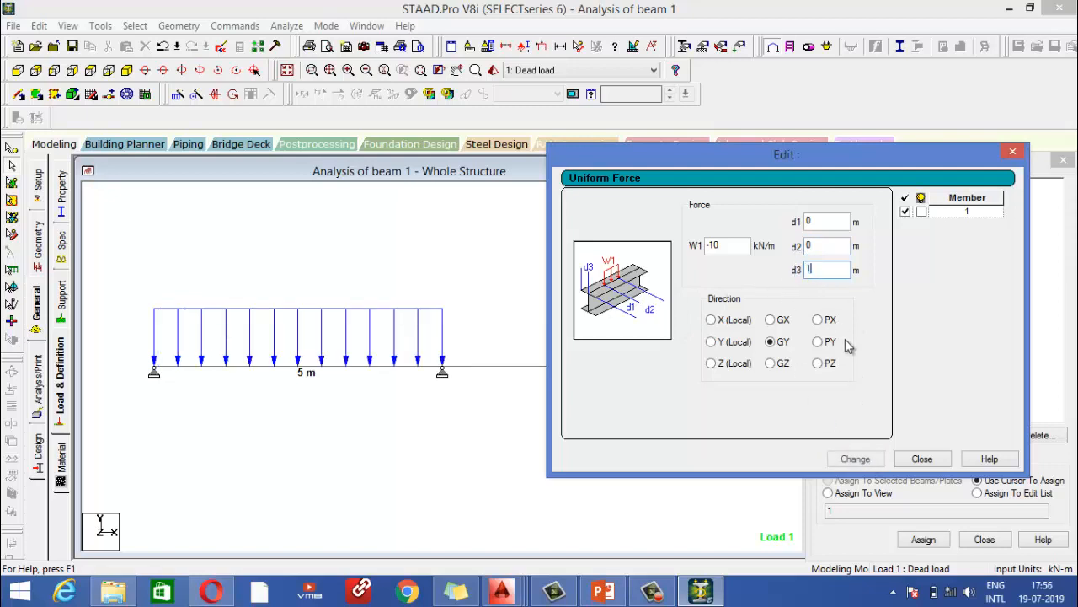
click(856, 458)
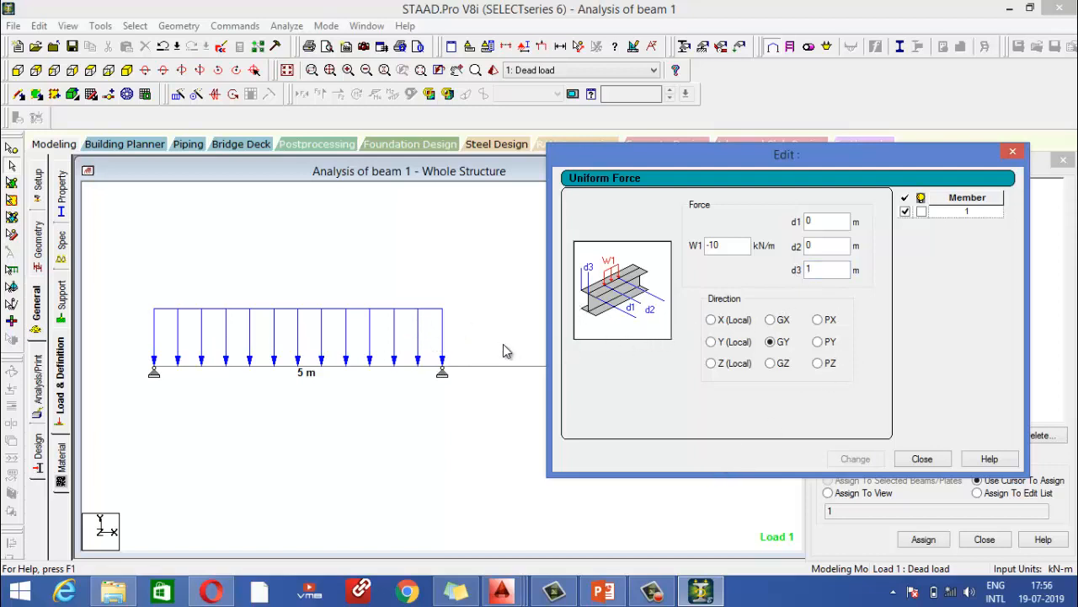
drag(832, 273, 789, 284)
text(0.3)
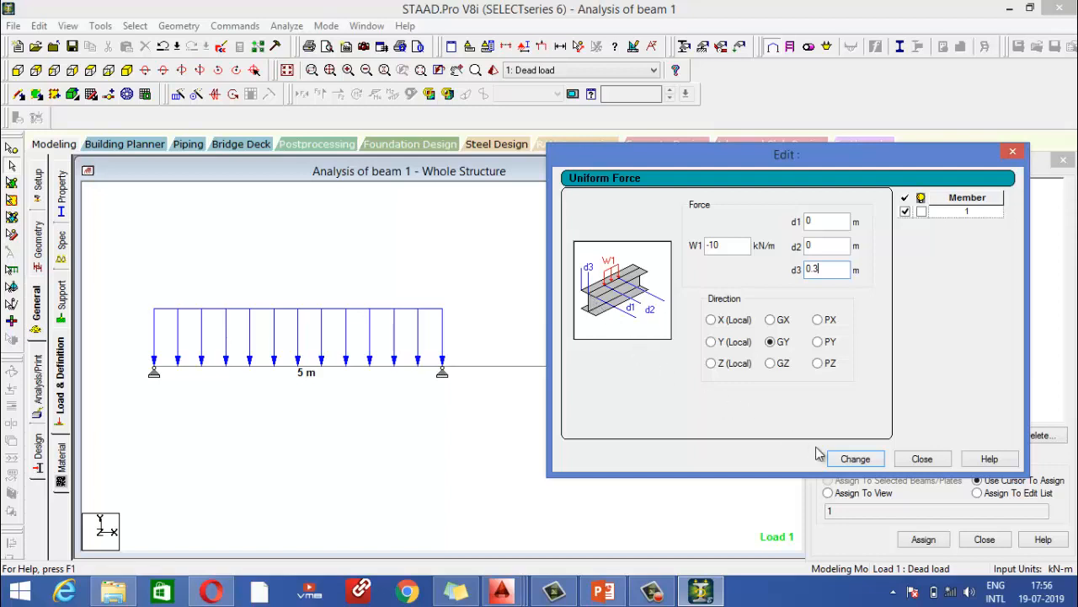
click(851, 459)
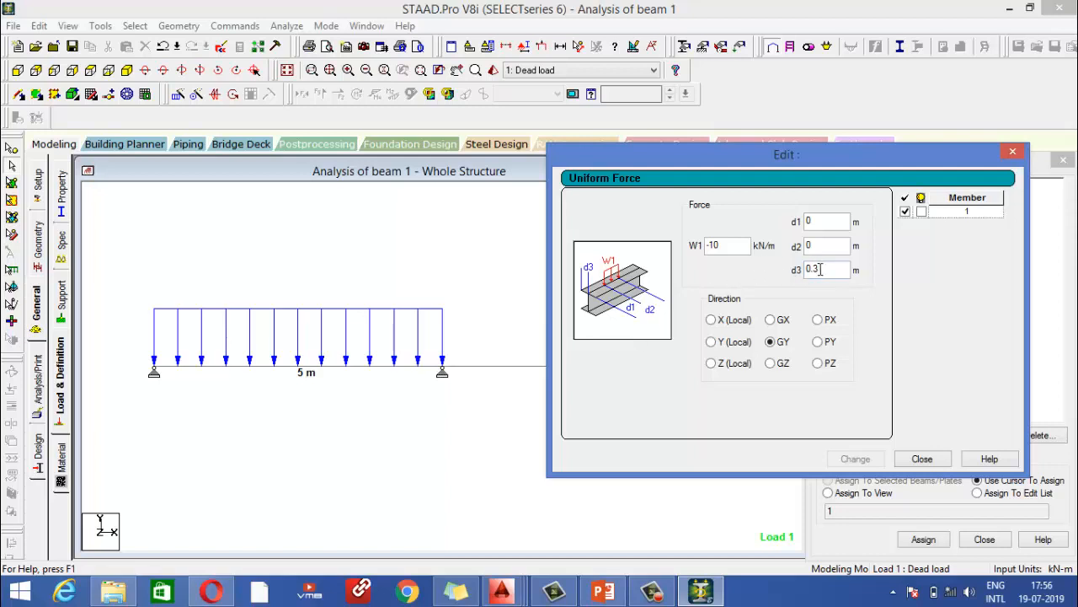
Reset the uniform force load's d3 distance to 0 m and finish editing the load.
drag(820, 269, 776, 258)
text(0)
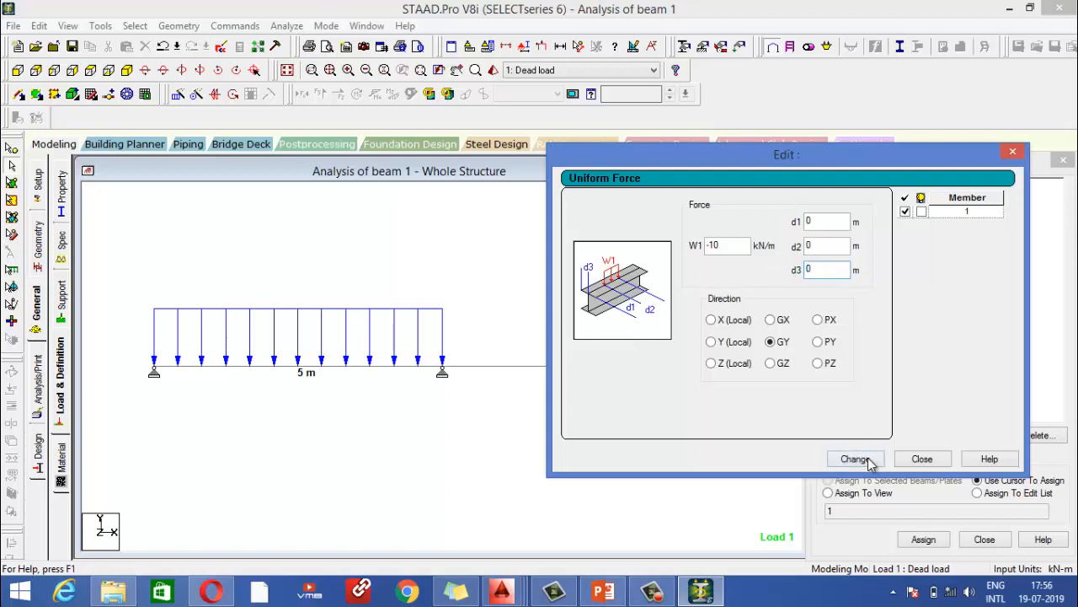
click(855, 459)
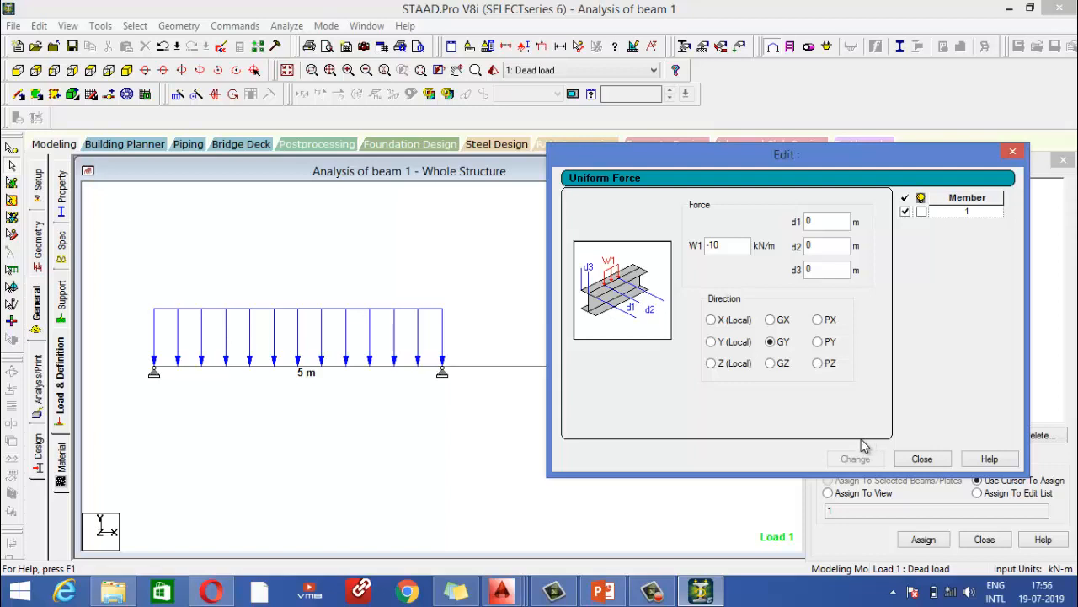
click(922, 459)
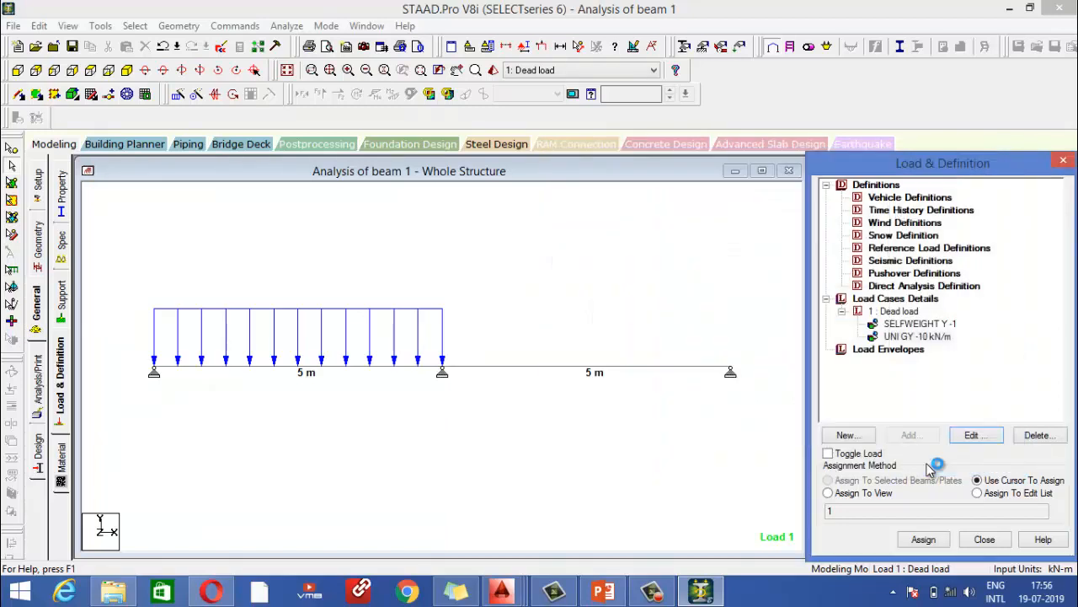
click(882, 398)
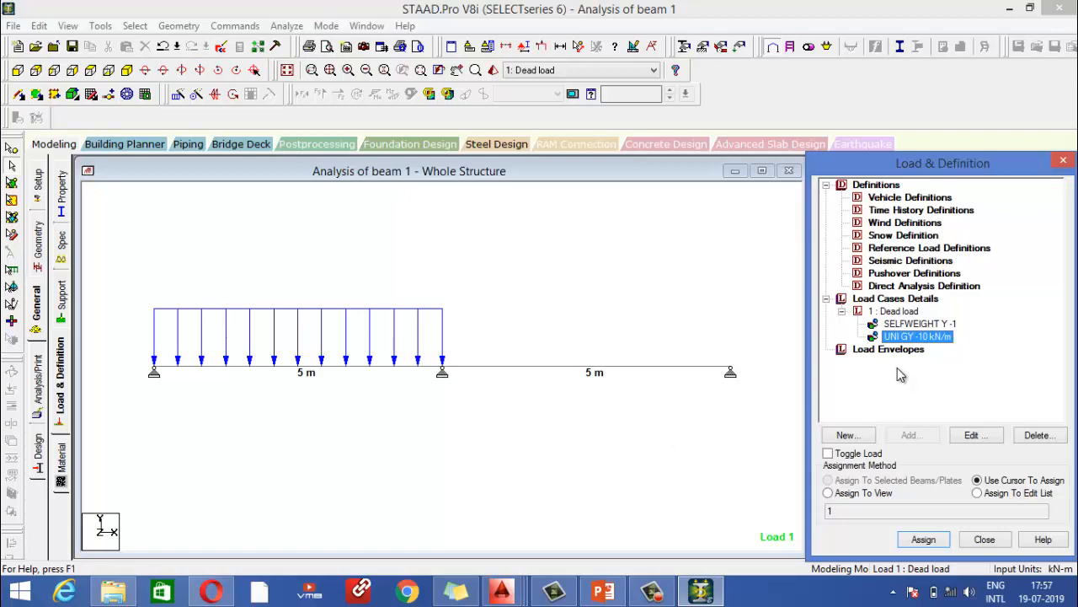
Add a linear varying member load with W1 = -3 kN/m and W2 = -15 kN/m in local Y to the Dead load case.
click(891, 311)
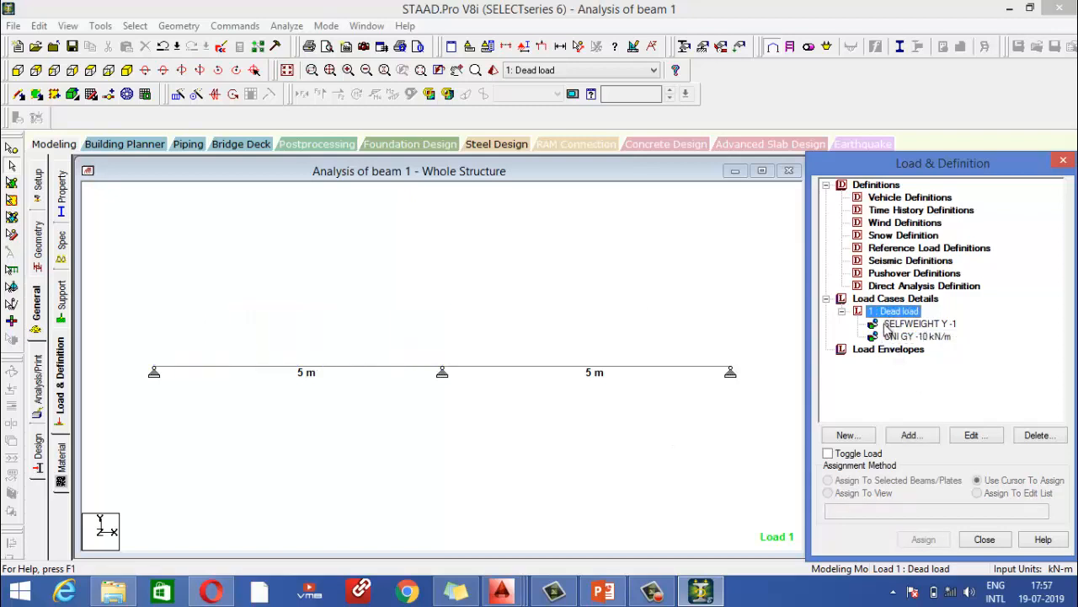
click(914, 436)
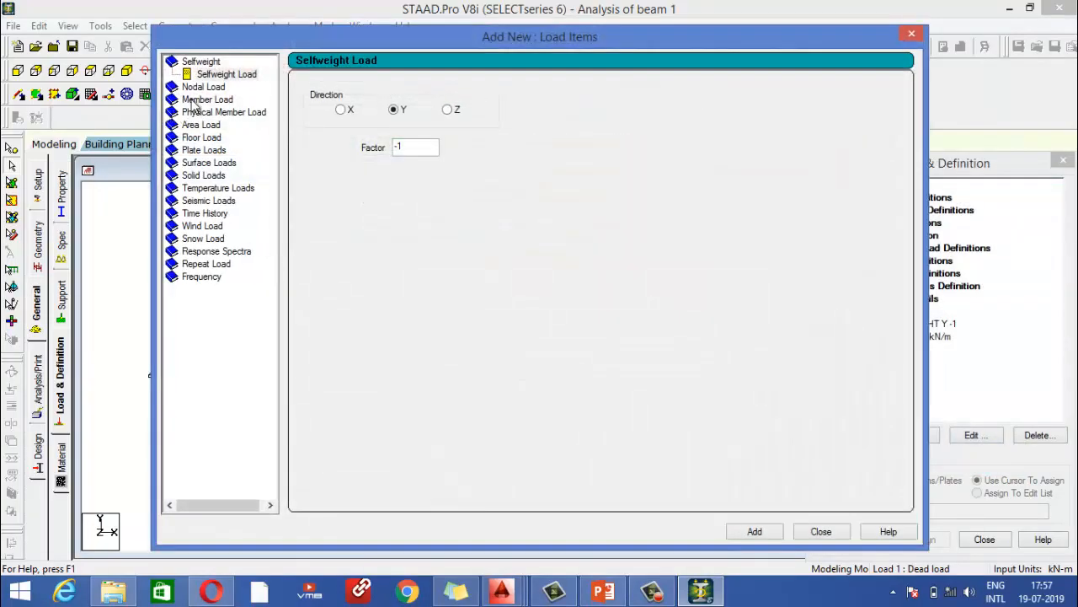
click(193, 101)
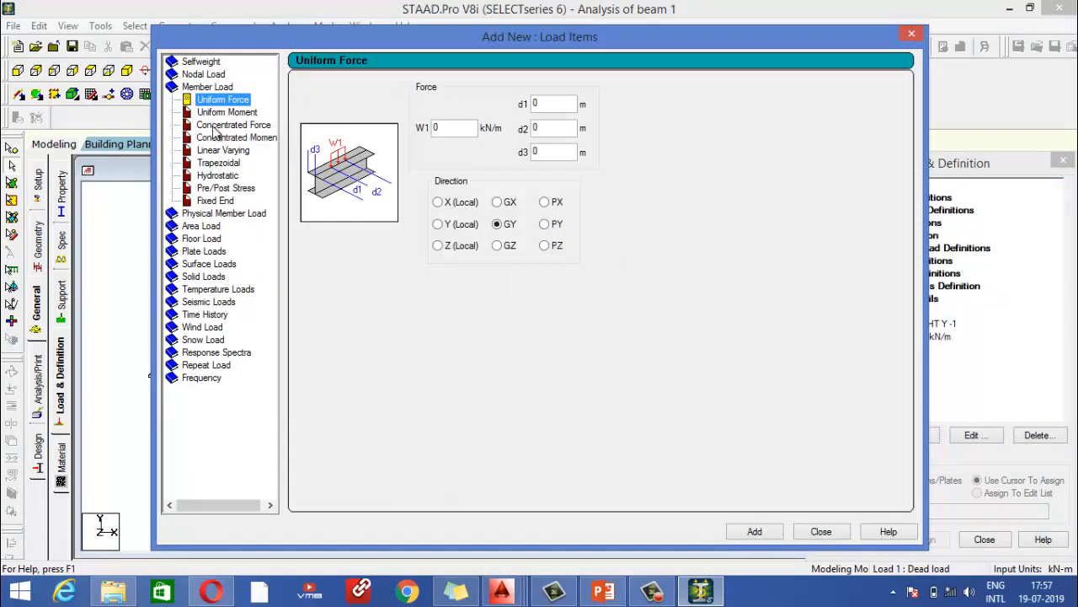
click(218, 151)
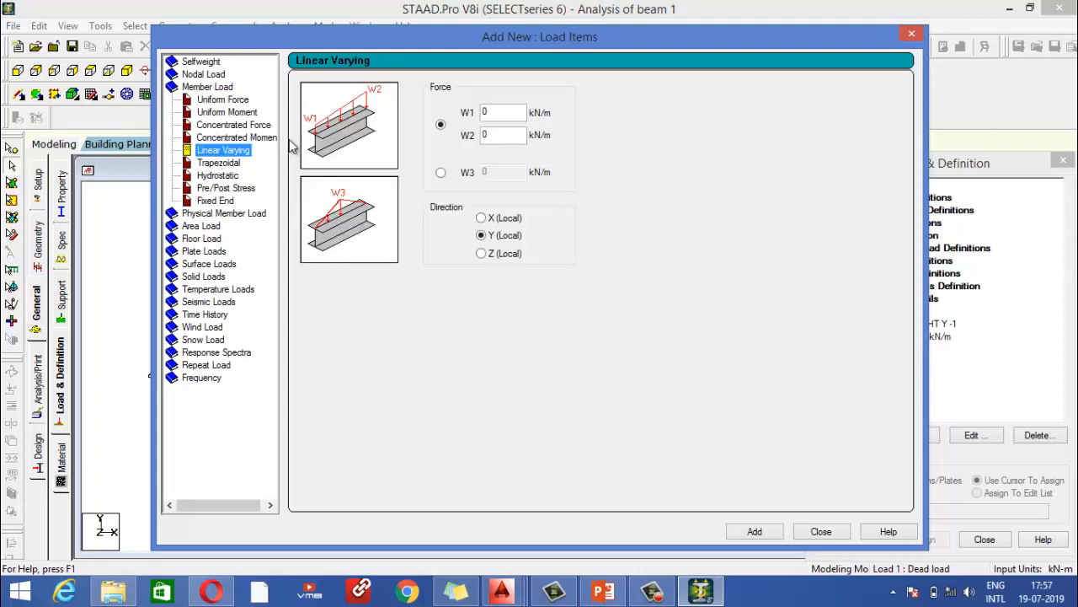
double_click(487, 112)
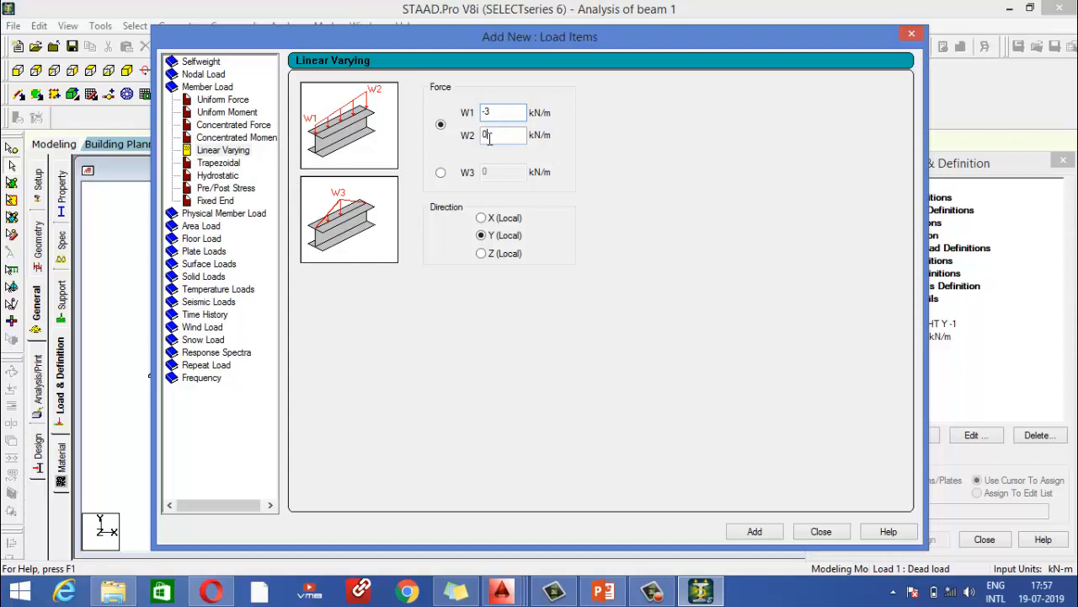
double_click(488, 135)
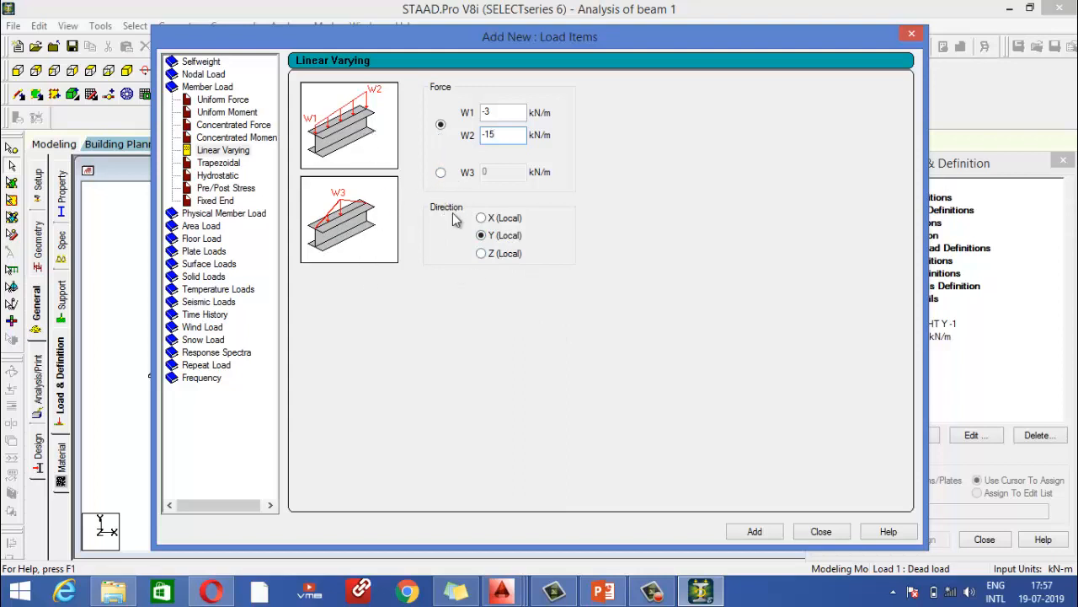
click(755, 532)
click(814, 533)
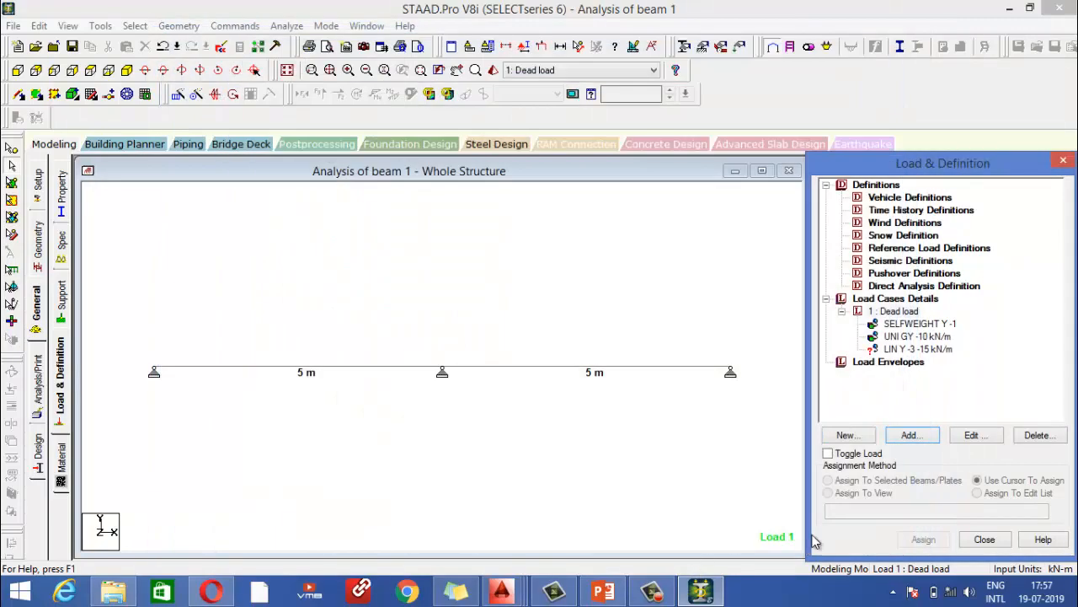
Assign the linear varying load to the right beam member using the cursor, and end the assignment.
click(881, 351)
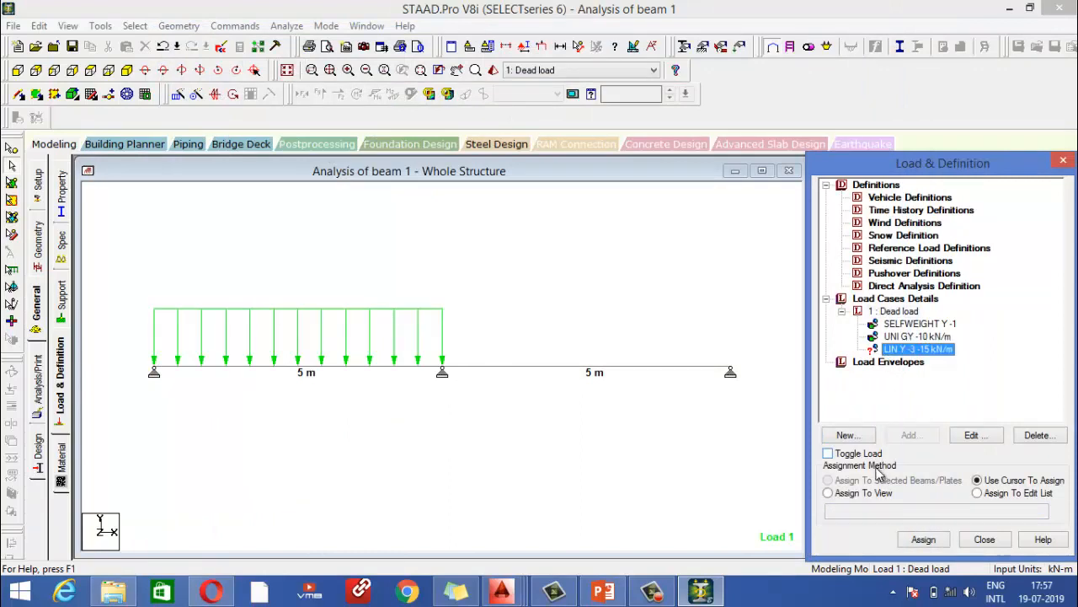
click(924, 539)
click(613, 369)
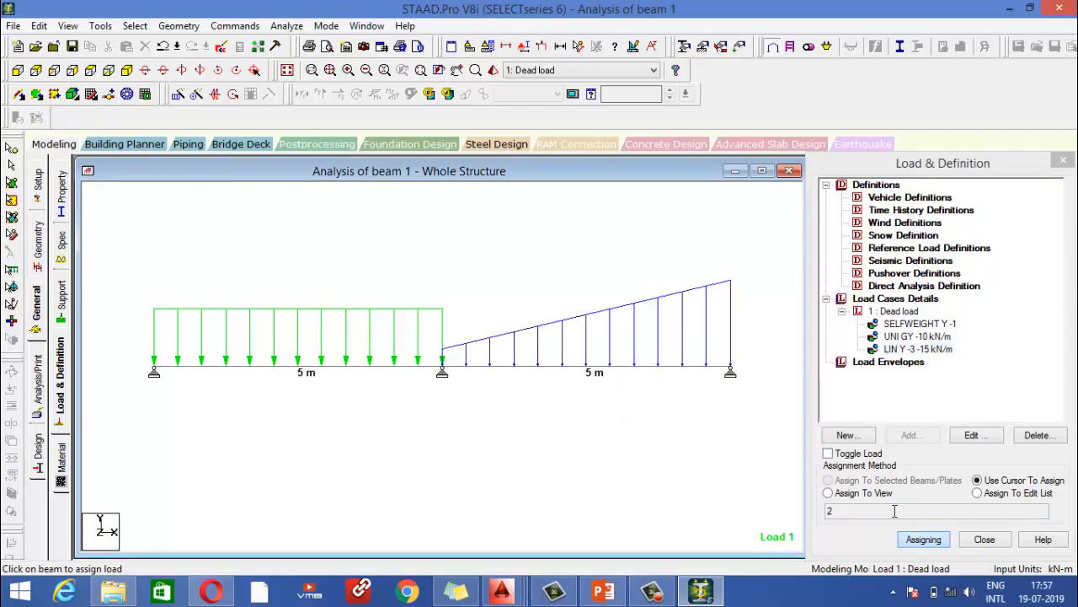
click(924, 539)
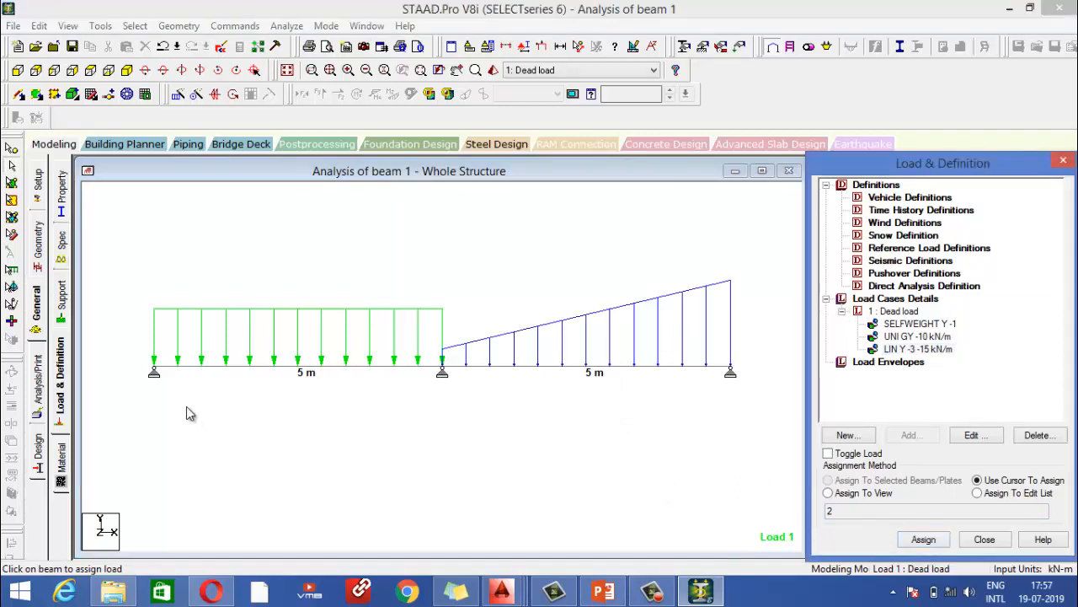
Inspect the beam in a rotated 3D rendered view, and close that view.
right_click(304, 258)
click(346, 539)
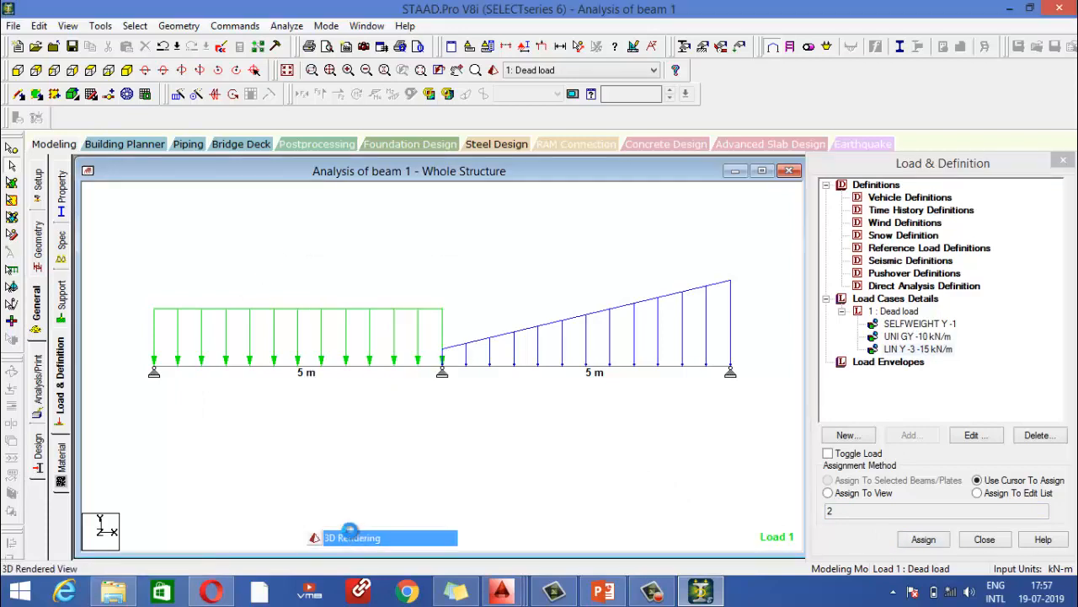
drag(412, 354, 559, 315)
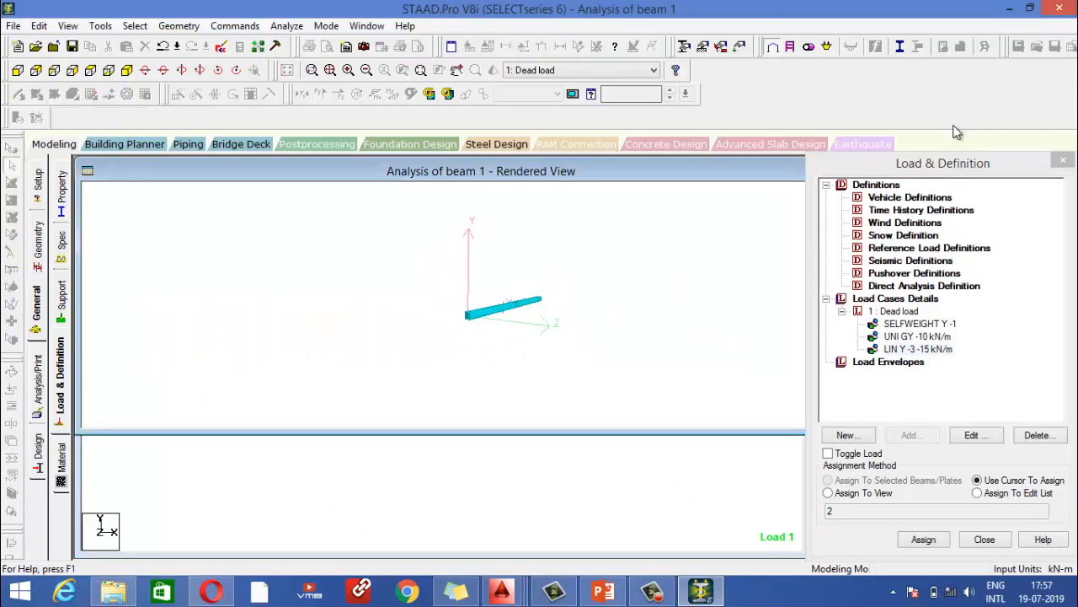
drag(737, 176, 458, 223)
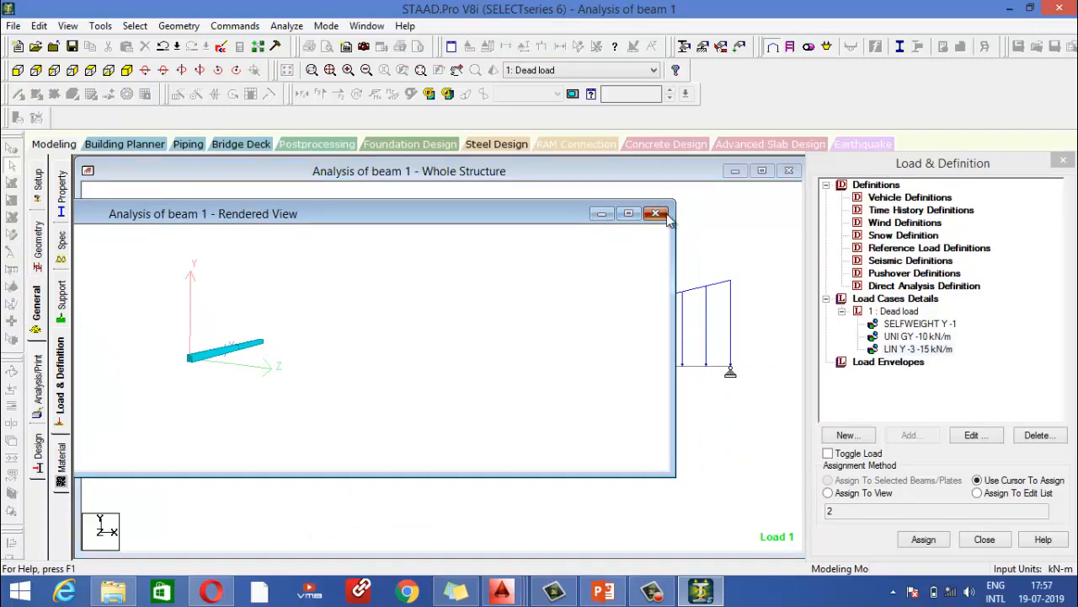
click(655, 213)
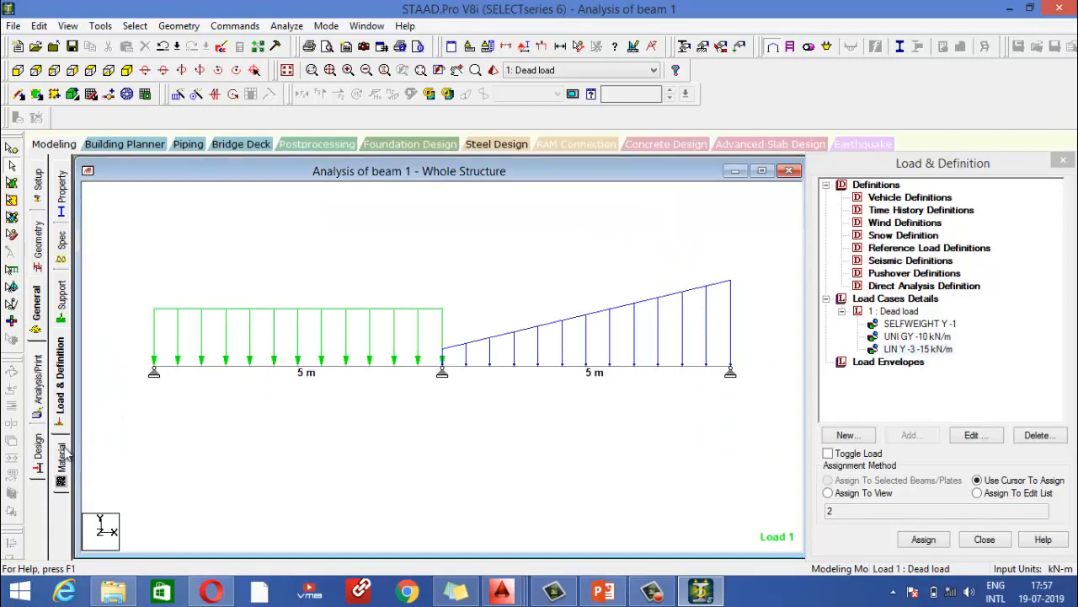
Add a Perform Analysis command with the No Print option, and start running the analysis.
click(37, 389)
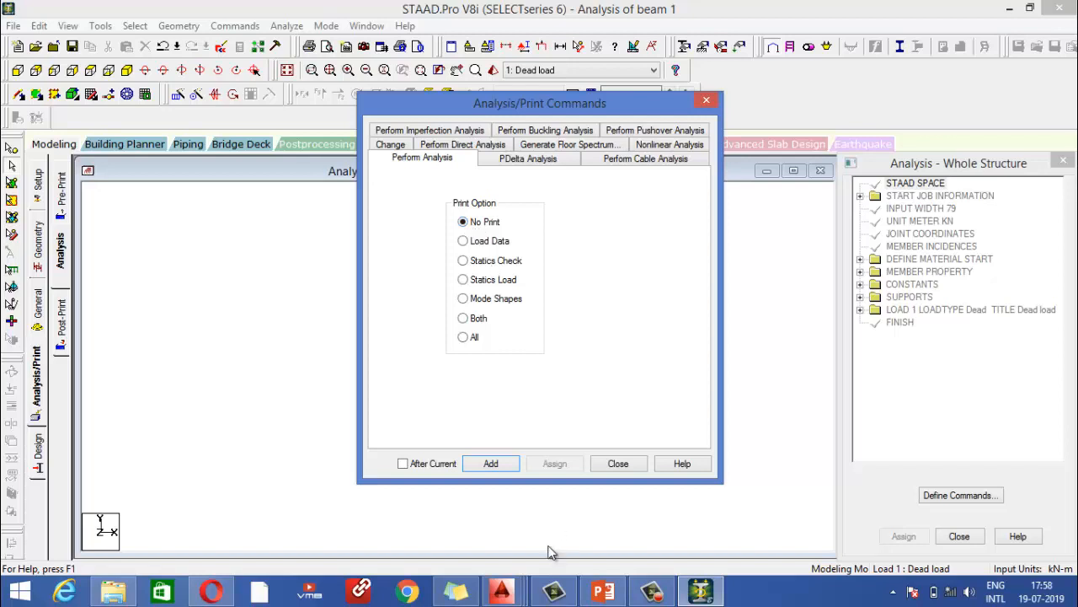
click(501, 470)
click(619, 466)
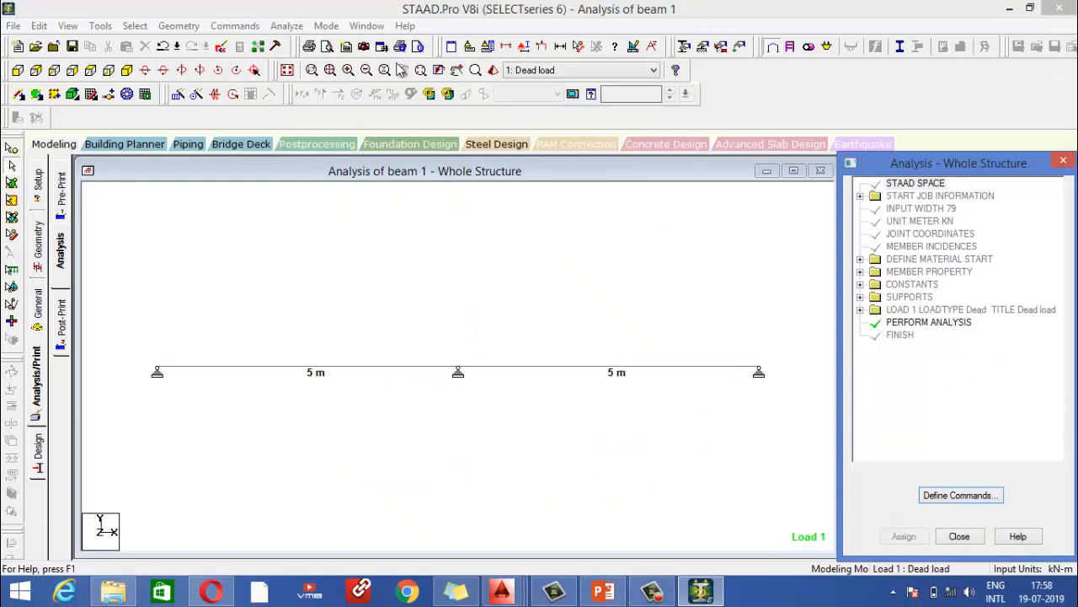
click(290, 29)
click(305, 44)
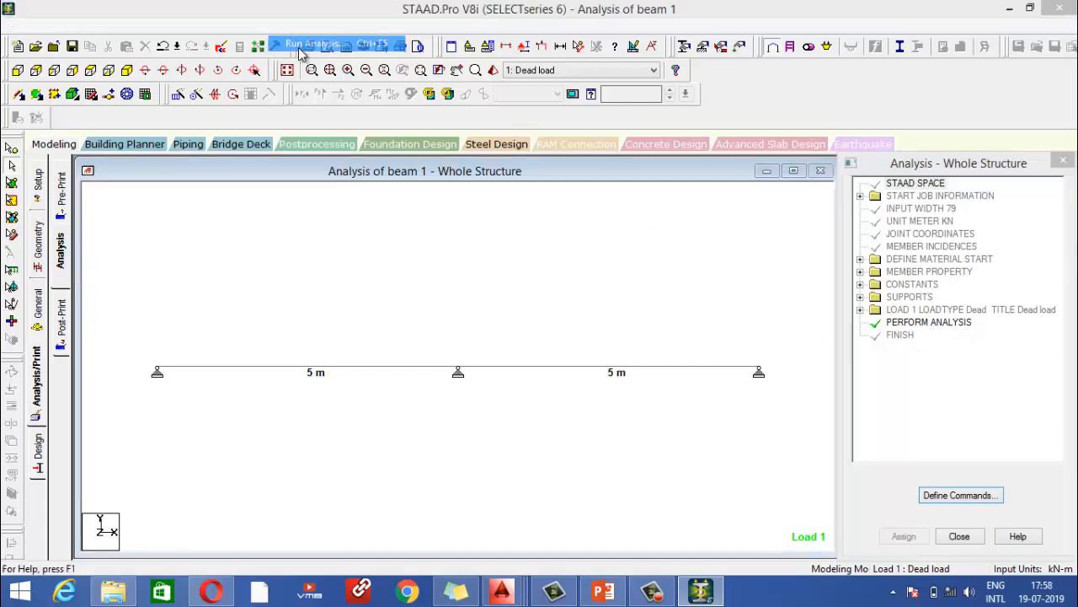
Run the analysis of the beam model to completion, and open its output file.
click(440, 316)
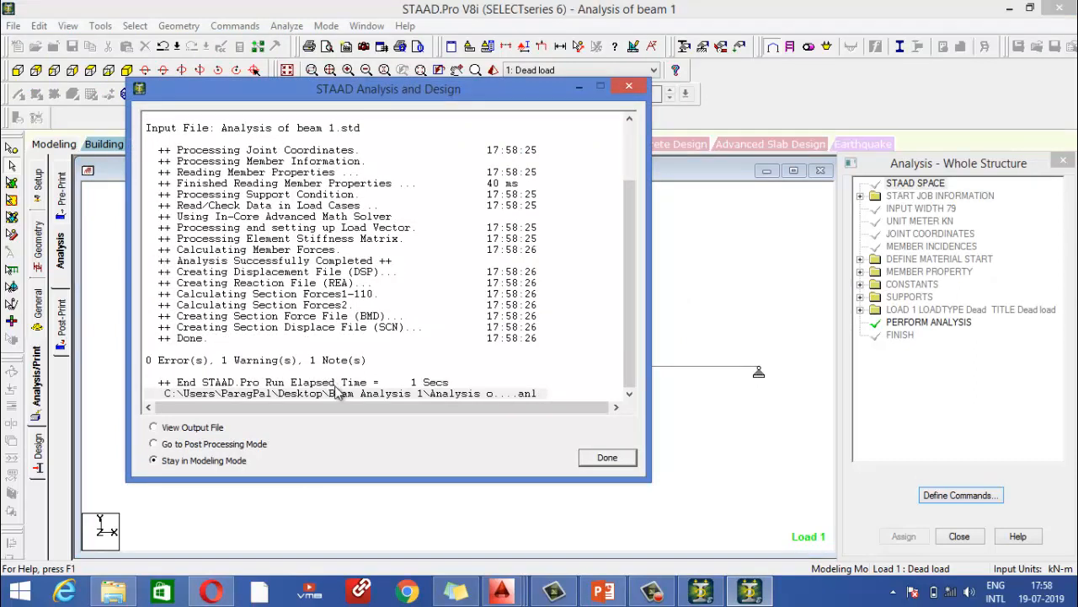
click(181, 428)
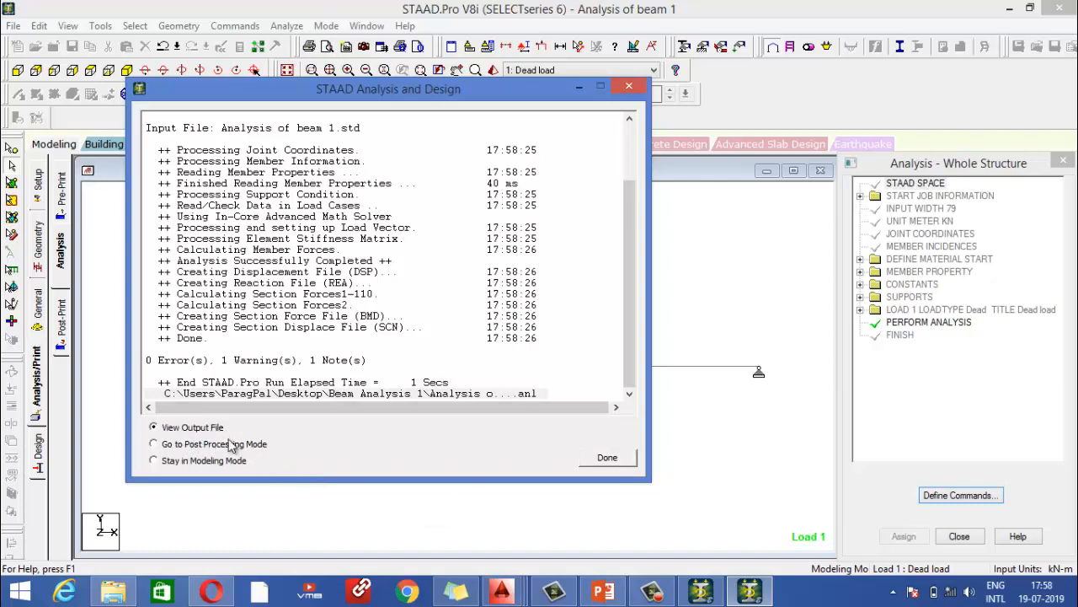
click(600, 459)
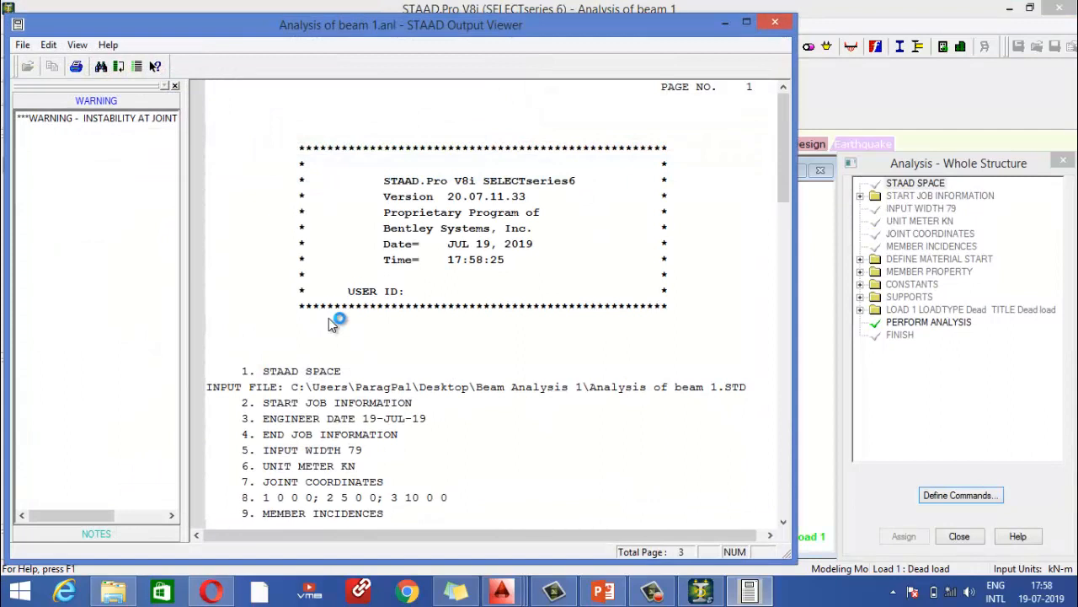
Examine the instability warning in the enlarged analysis output file, and close the output viewer.
click(76, 121)
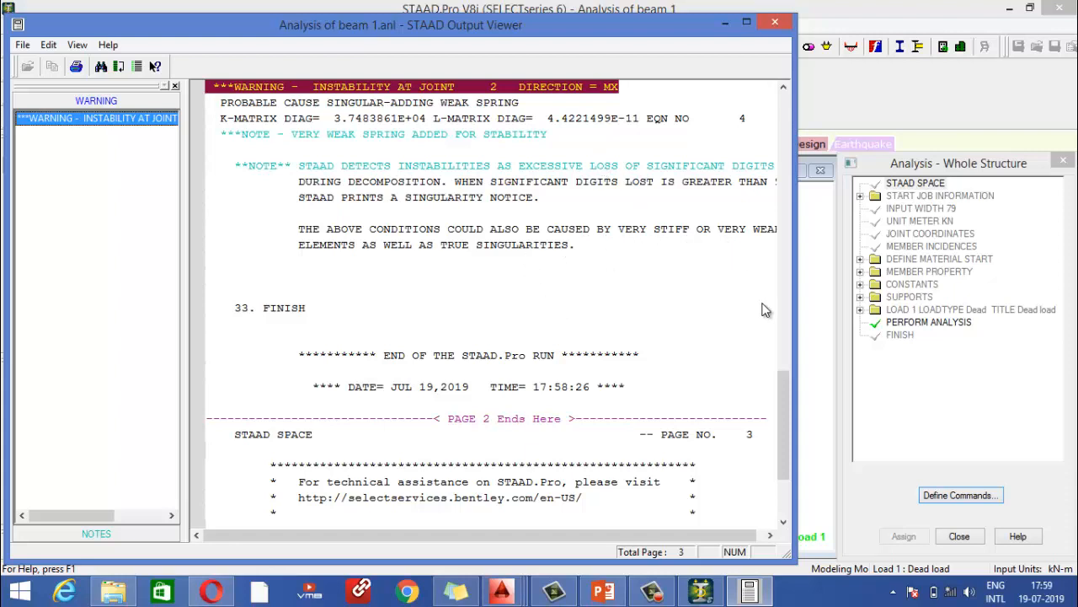
click(749, 23)
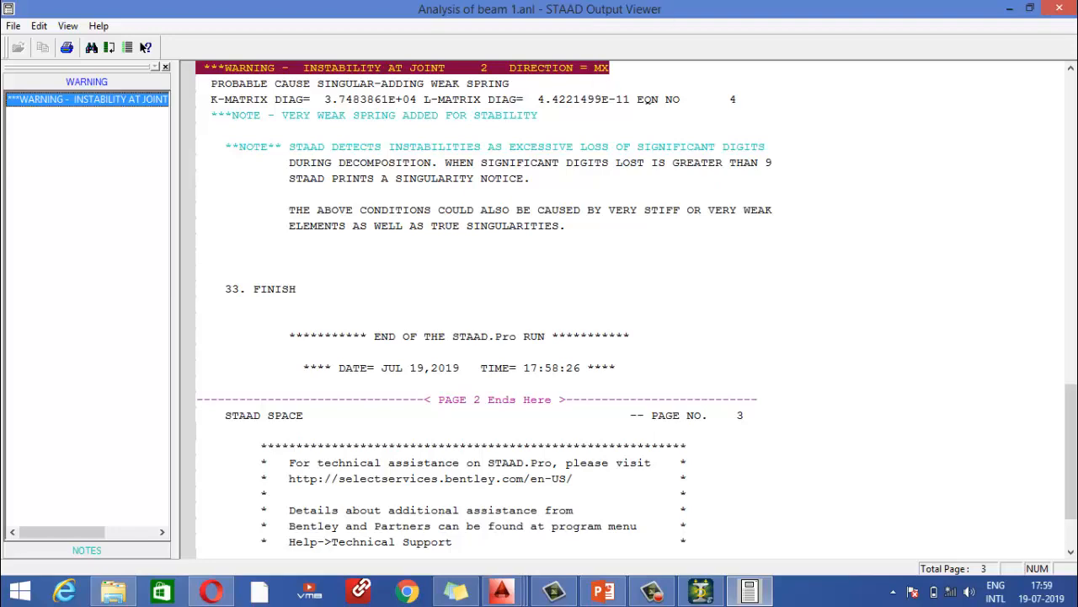
click(1059, 8)
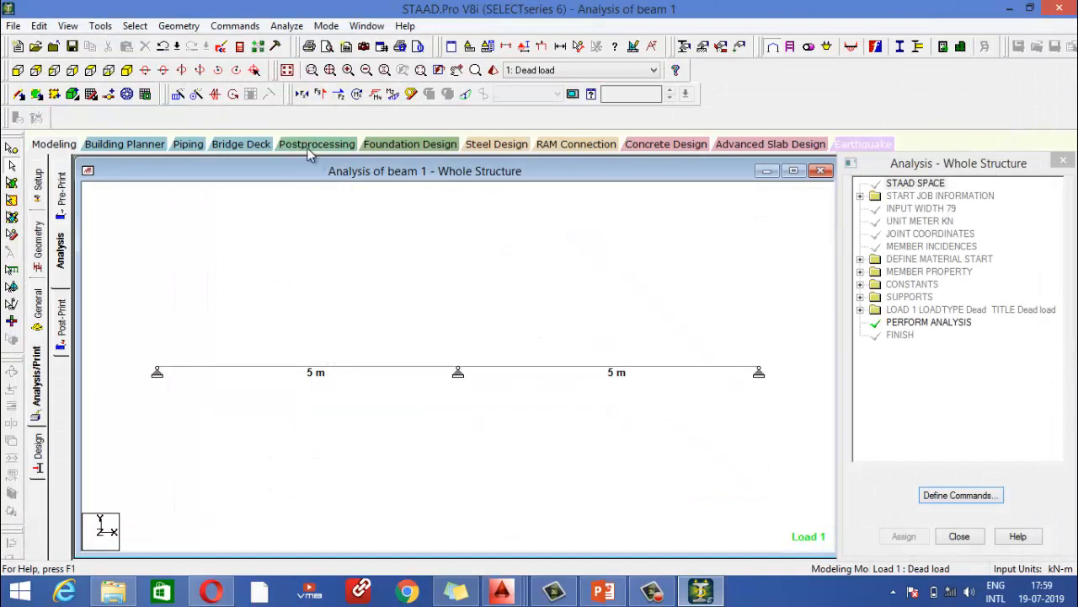
Open the postprocessing results for the Dead load case, and animate the beam's deflection.
click(311, 146)
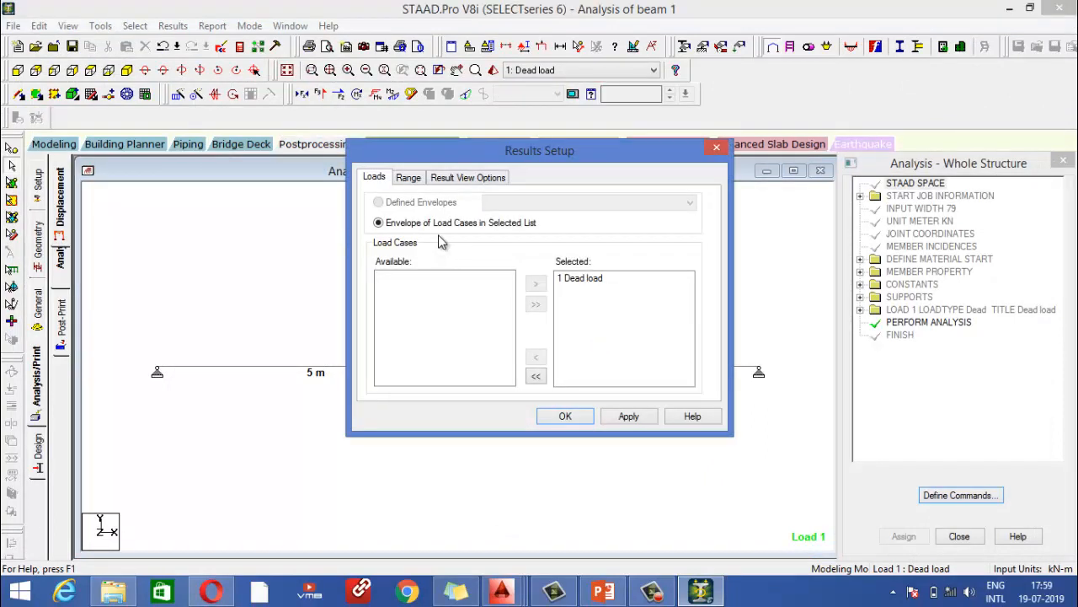
click(567, 417)
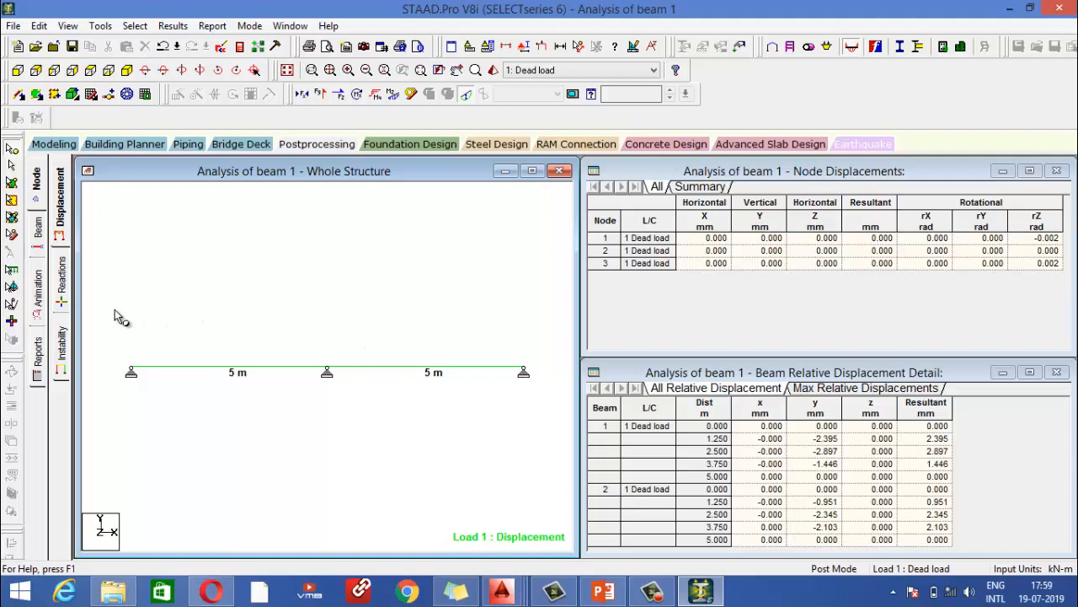
click(41, 288)
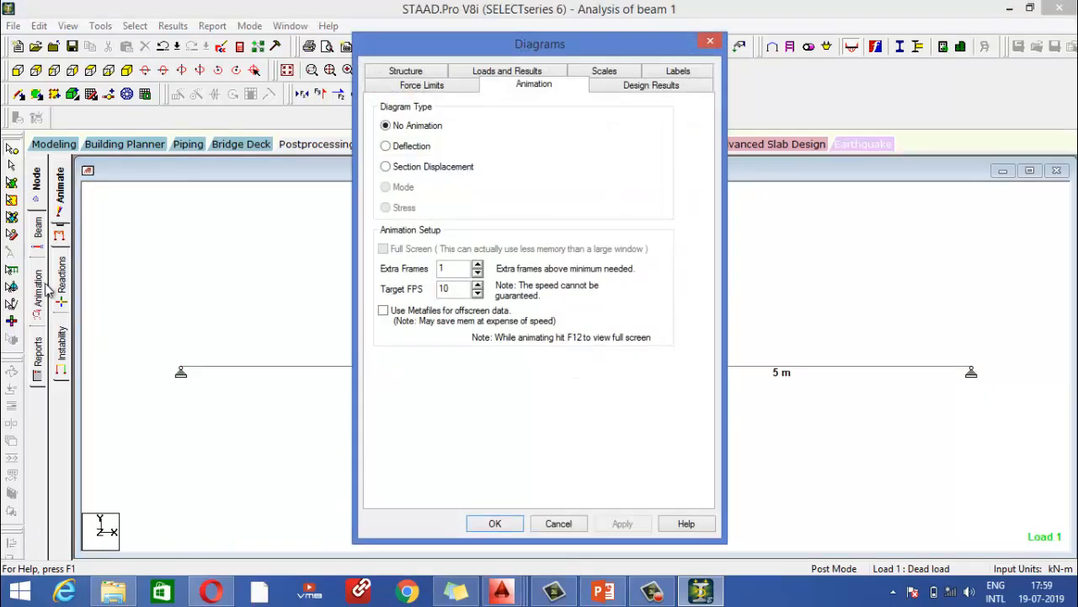
click(412, 147)
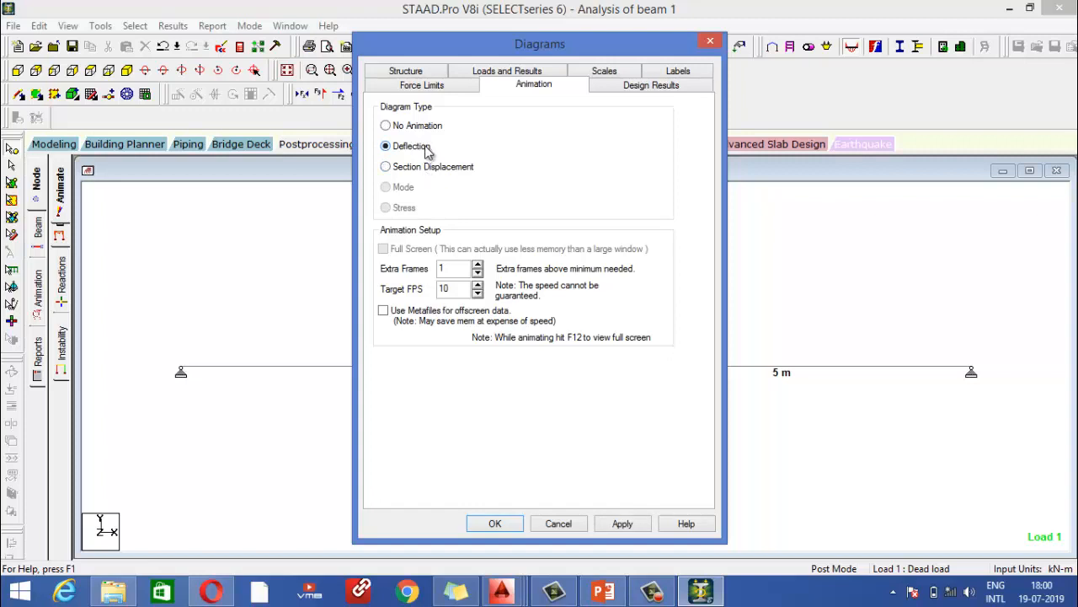
click(614, 524)
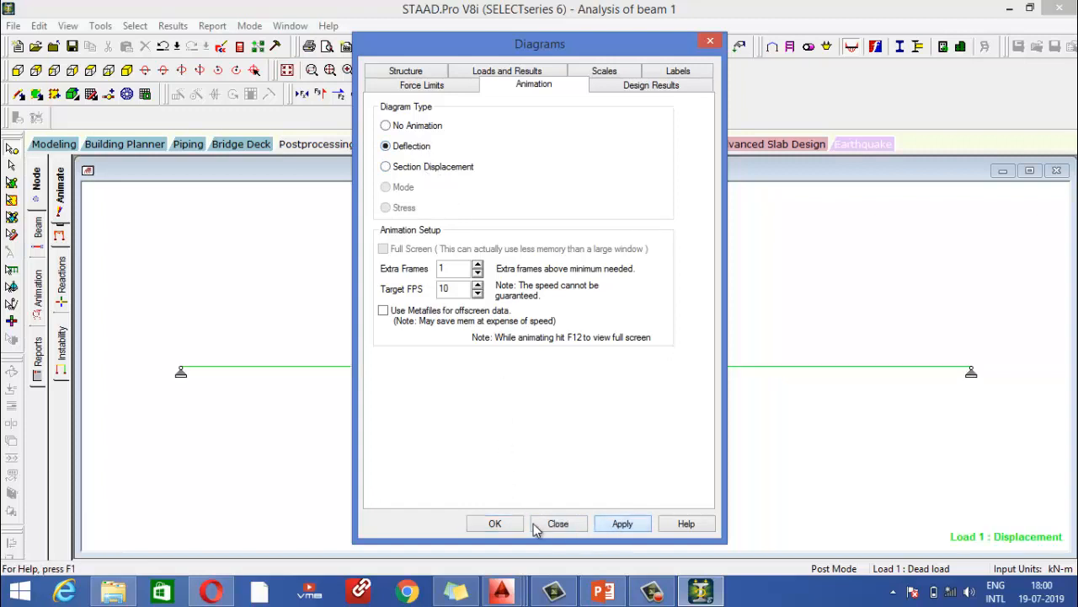
click(495, 524)
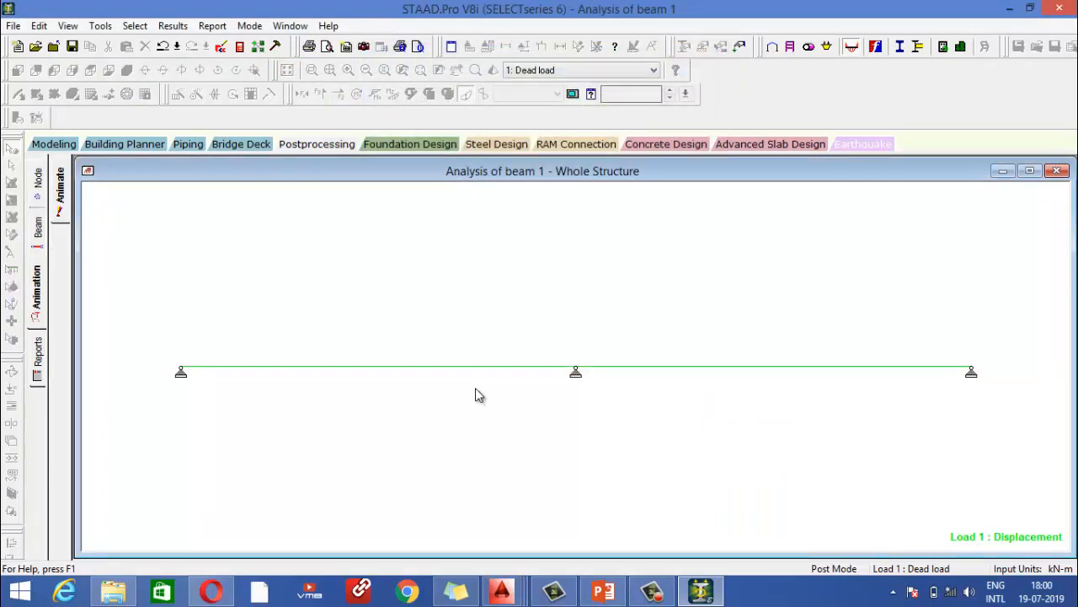
Animate the beam's section displacement under the Dead load case.
click(38, 295)
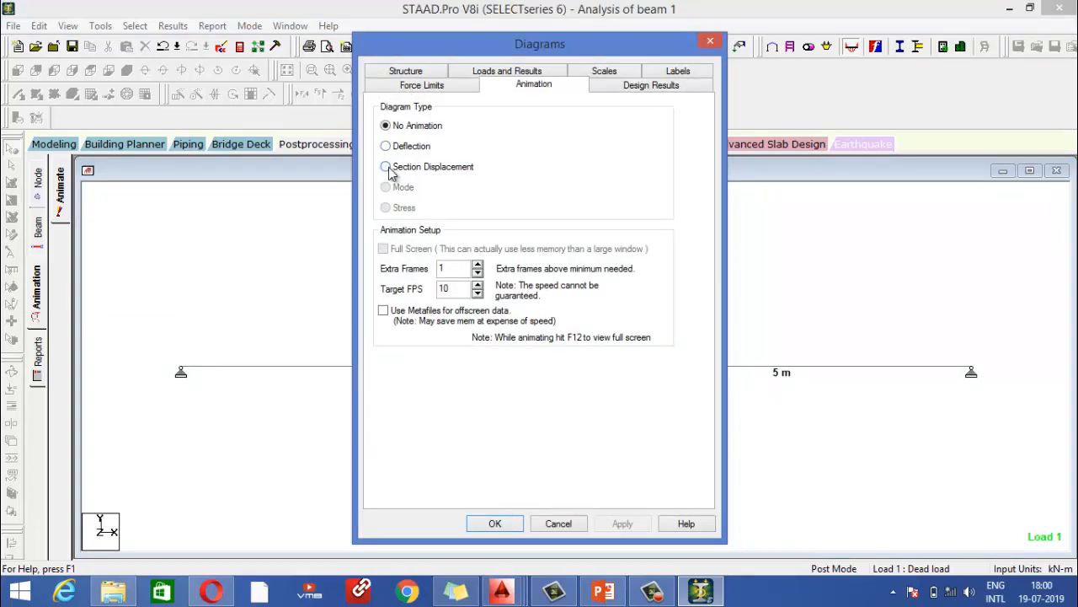
click(386, 166)
click(621, 525)
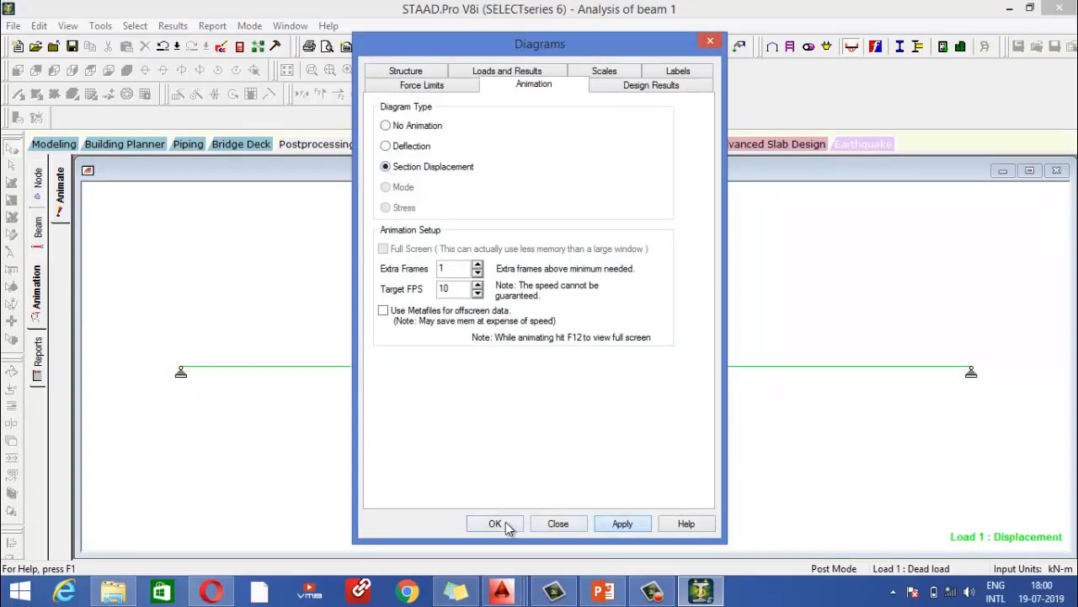
click(504, 523)
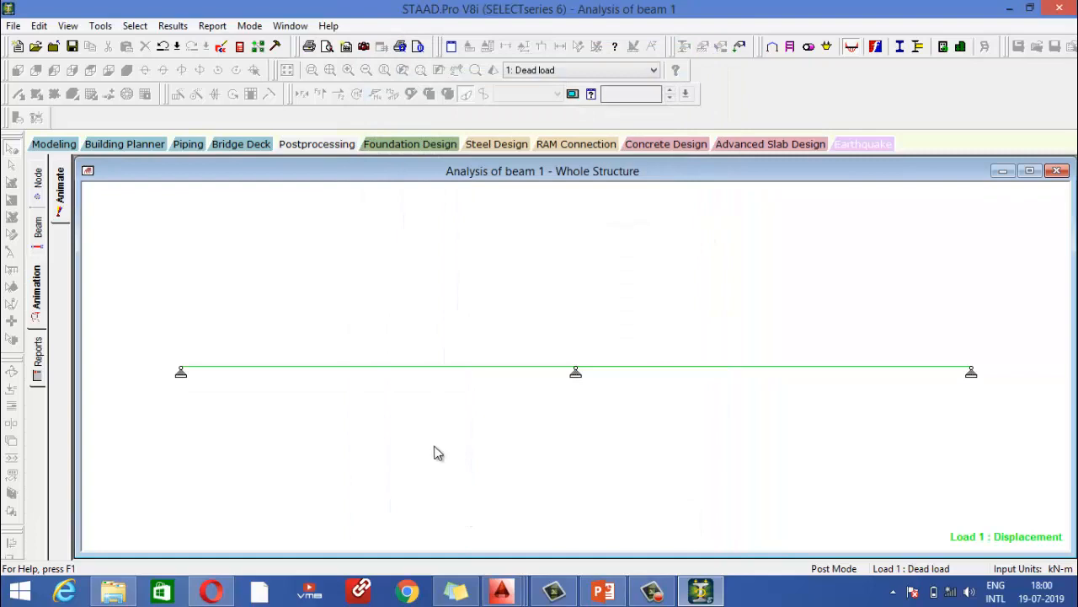
click(38, 303)
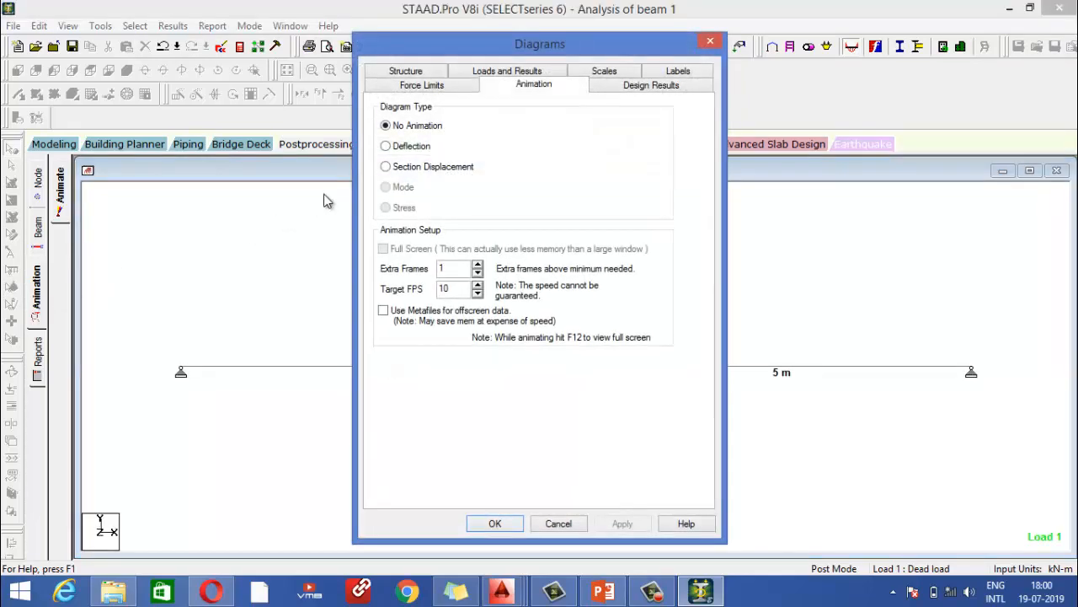
click(477, 523)
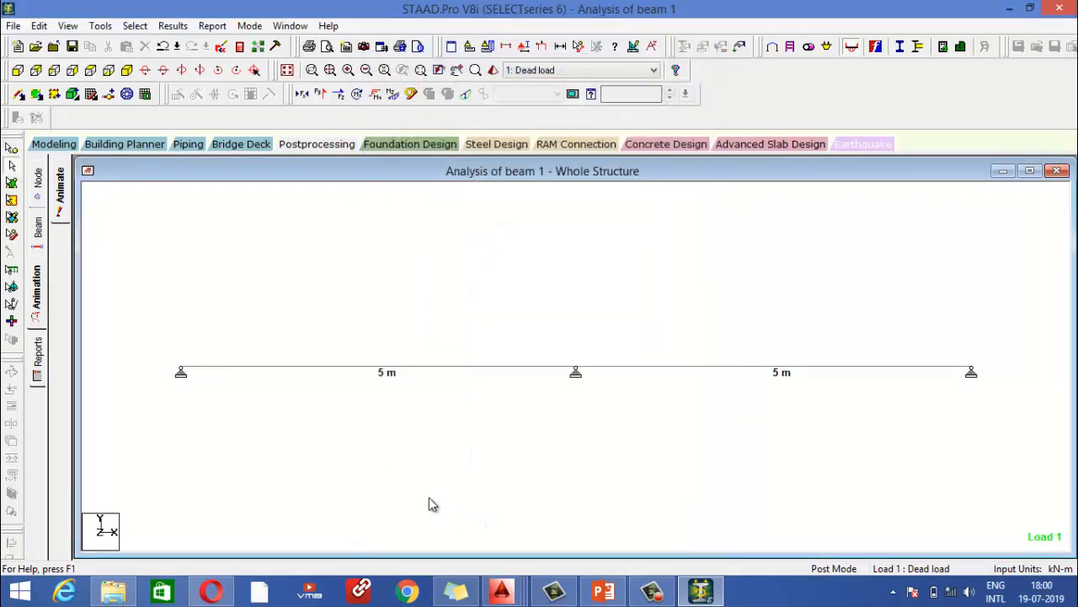
click(35, 271)
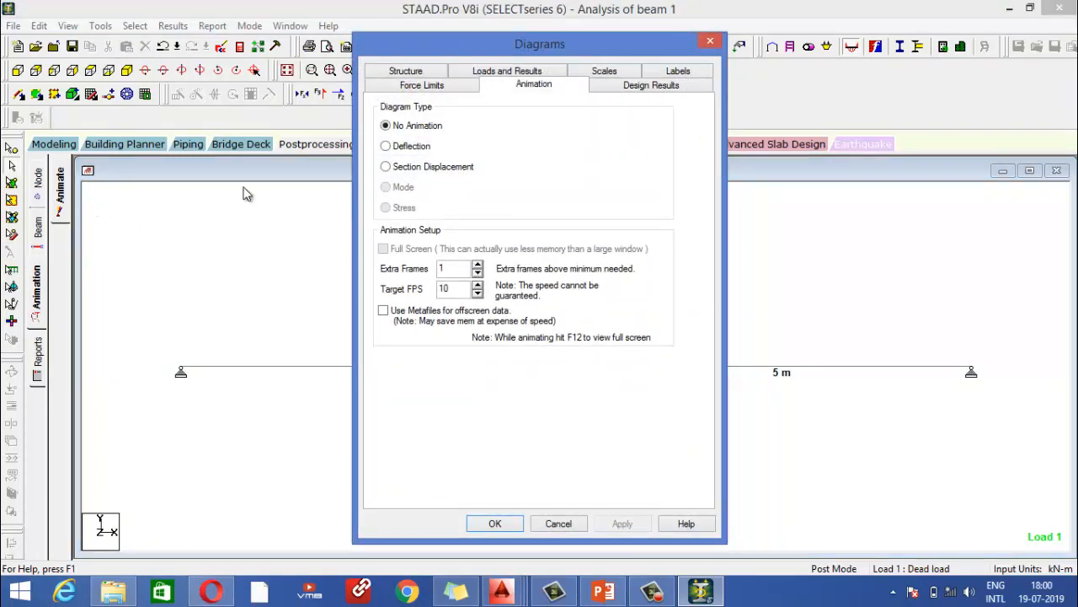
click(711, 40)
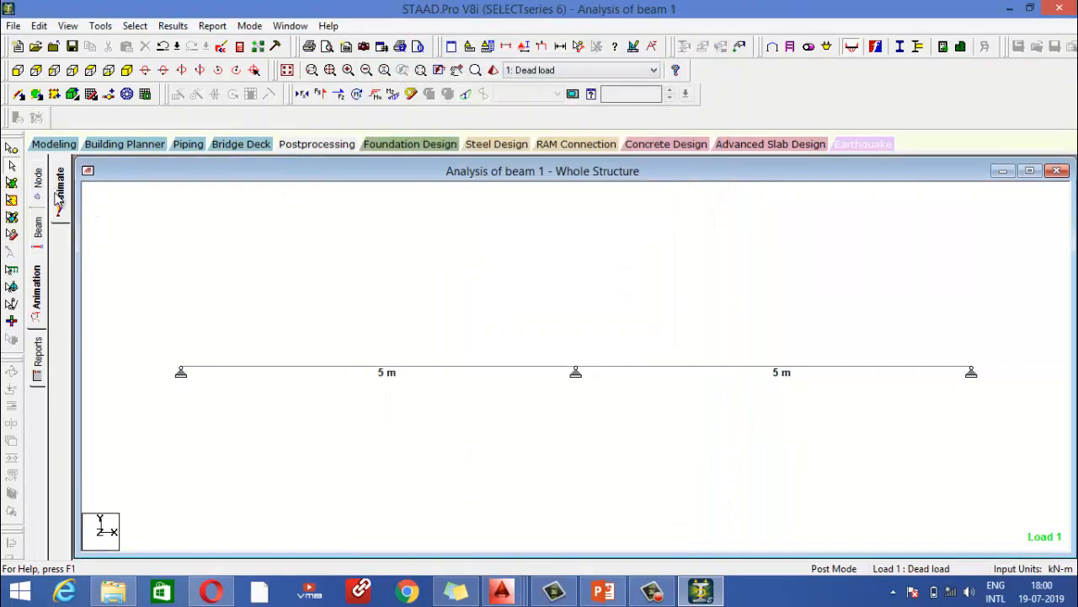
Replay the deflection animation of the beam, and return to the node displacement results.
click(58, 196)
click(413, 148)
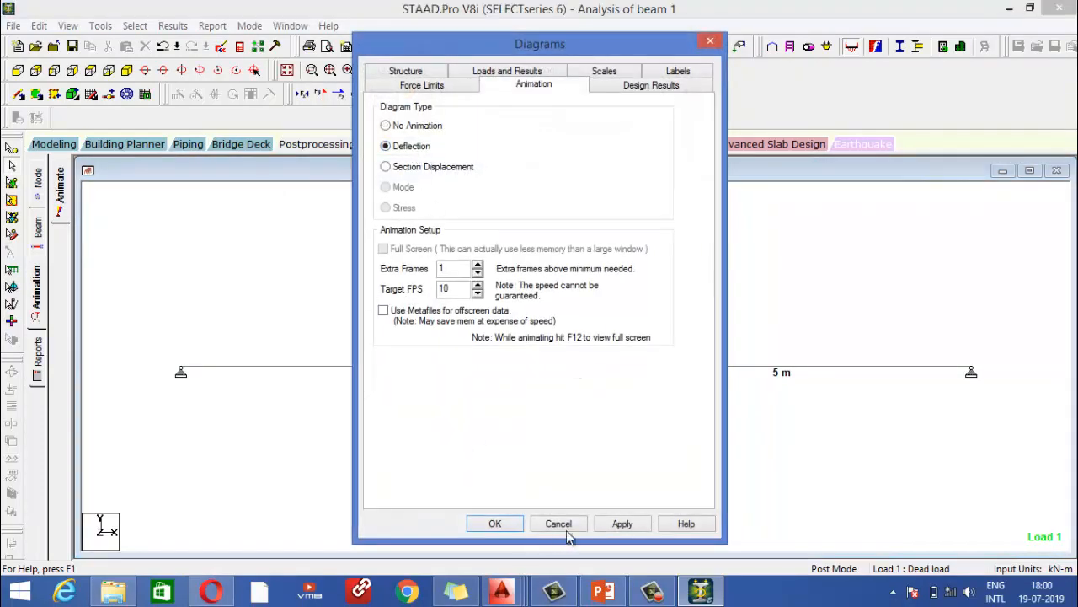
click(620, 523)
click(495, 523)
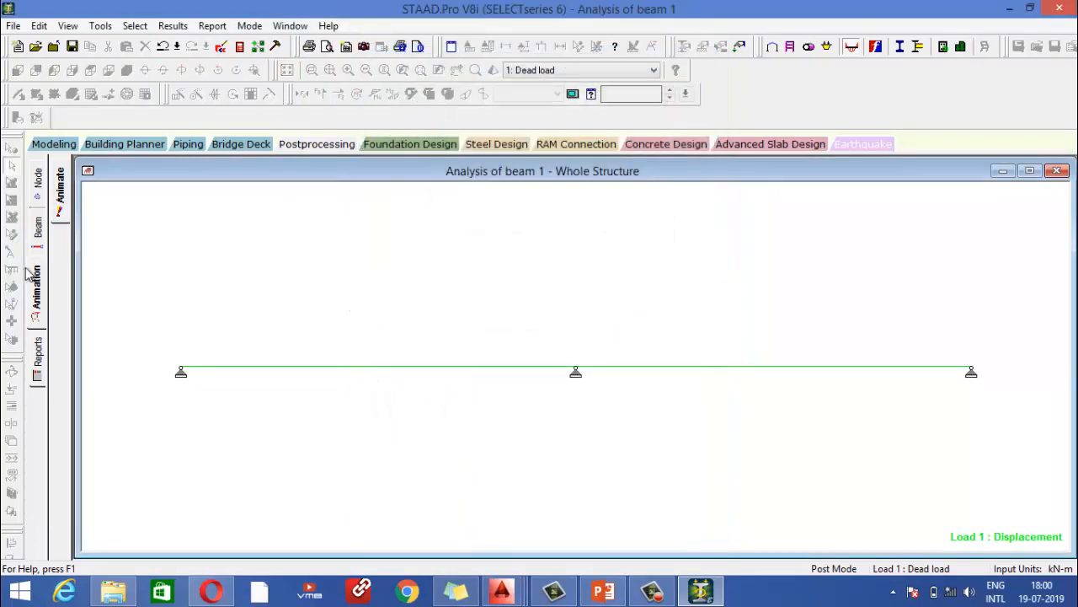
click(341, 147)
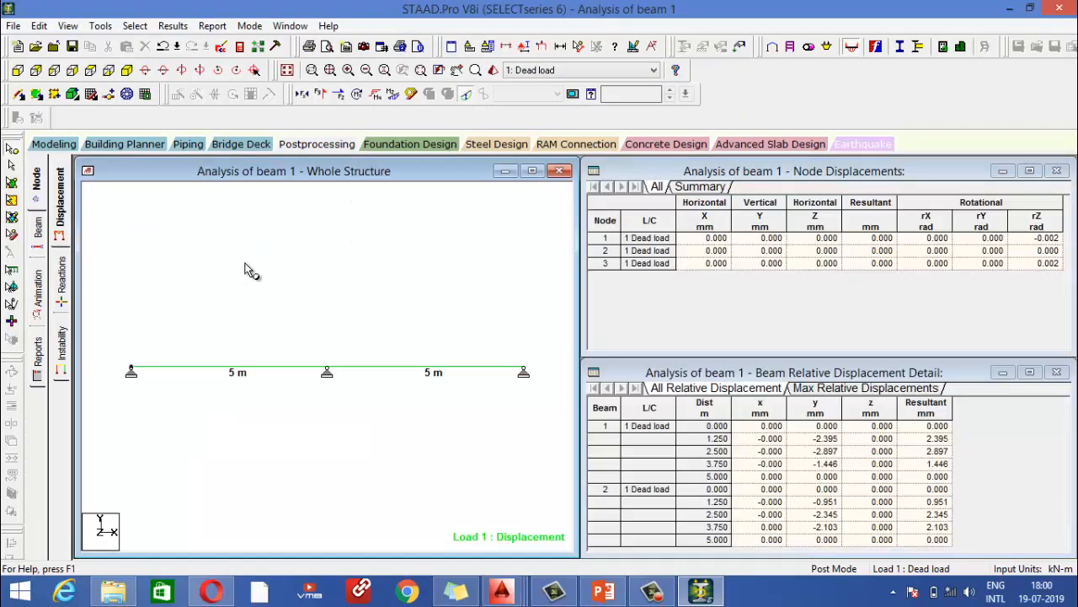
Review the support reactions and the instability results, checking the middle node and the right member's geometry details.
click(62, 282)
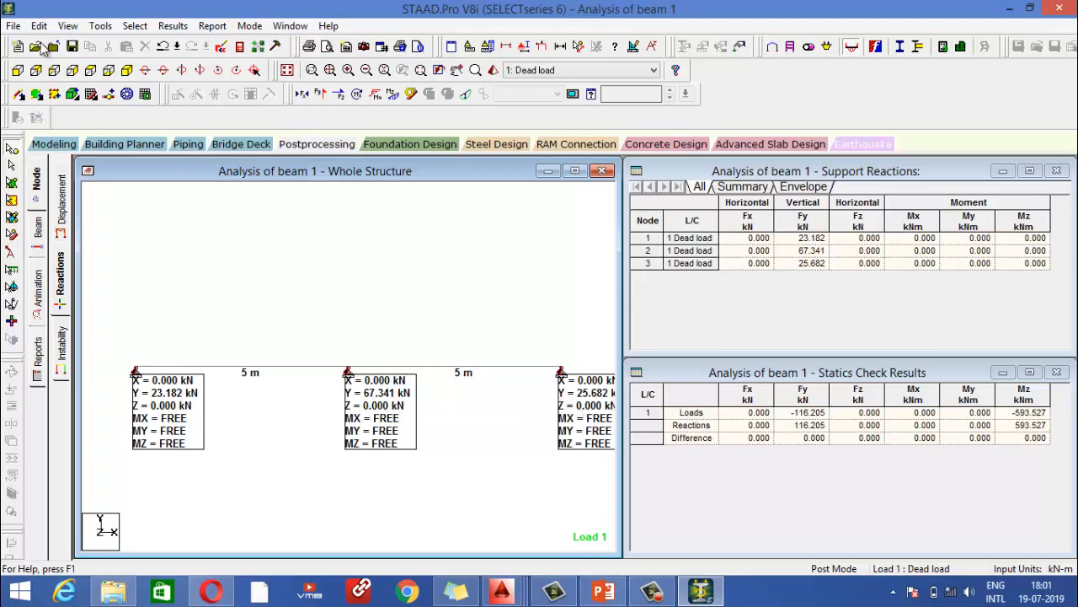
click(62, 364)
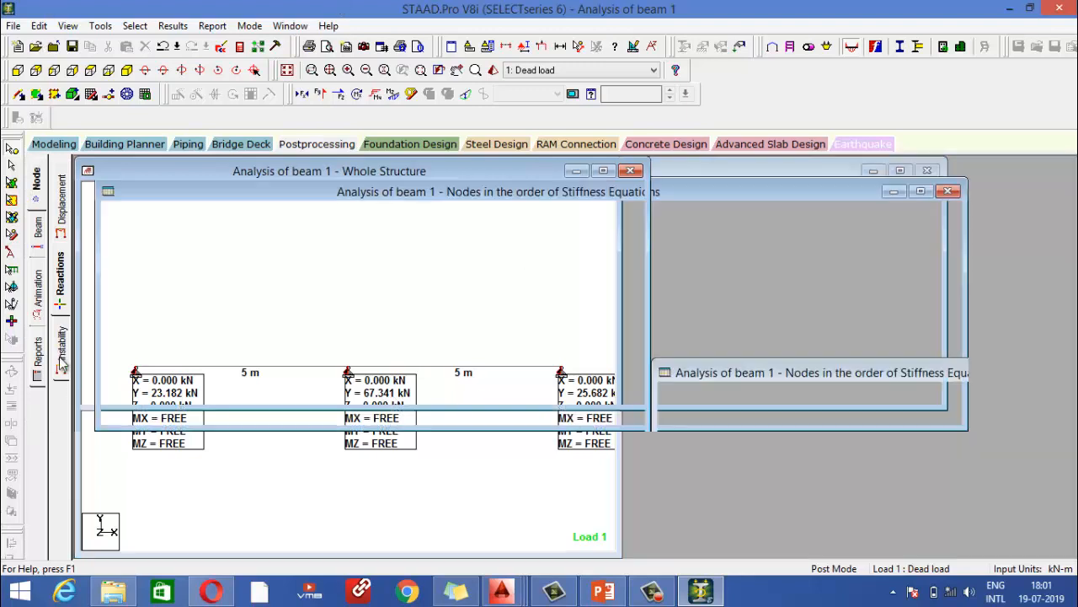
click(368, 366)
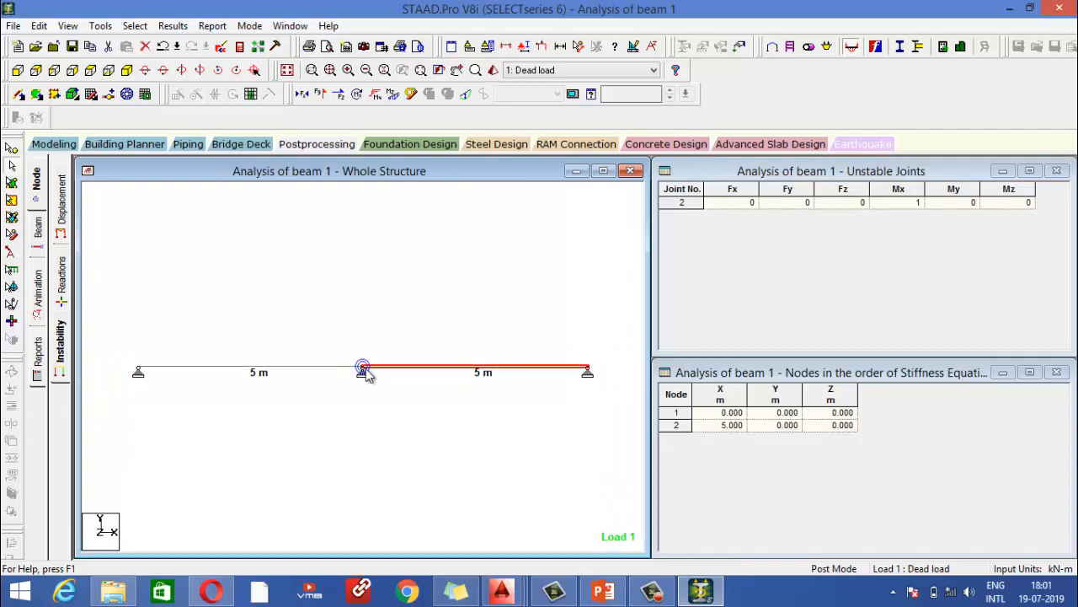
click(358, 369)
click(373, 410)
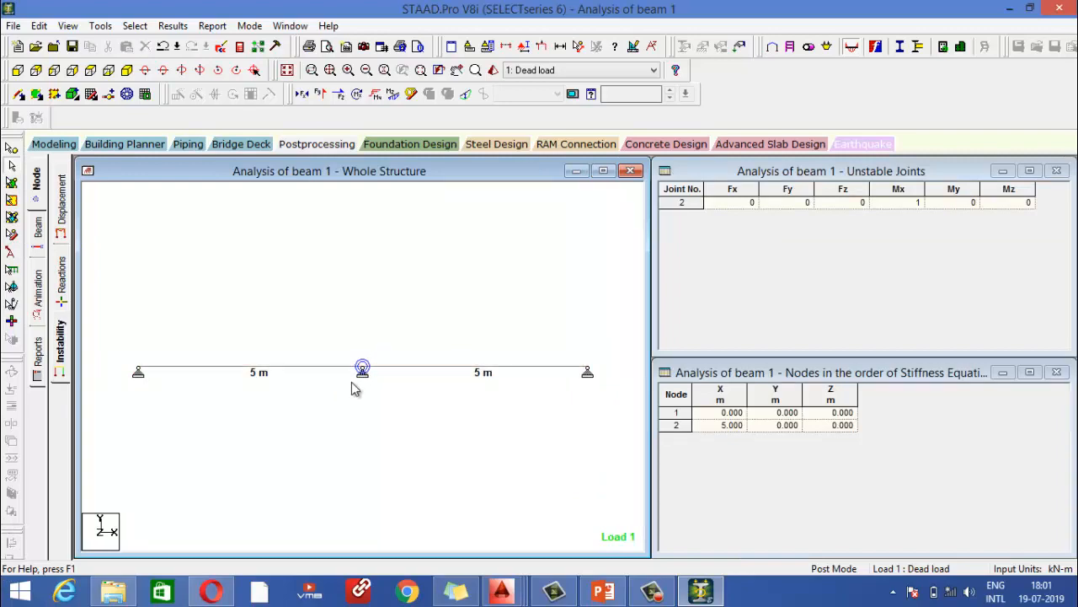
double_click(363, 368)
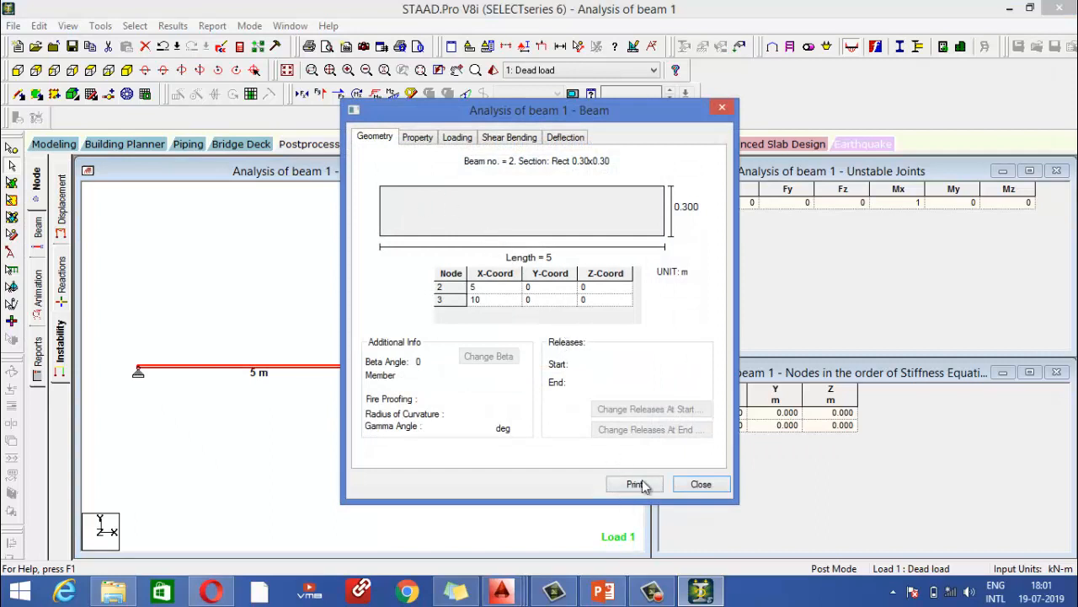
click(679, 487)
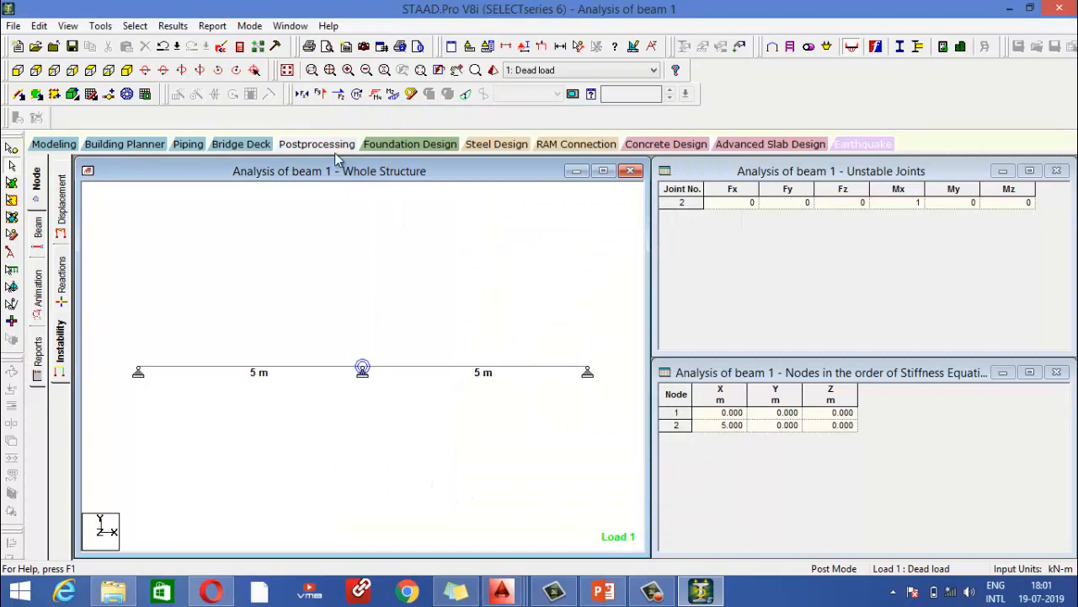
Show the axial force diagram on the beam, and hide it again.
click(301, 95)
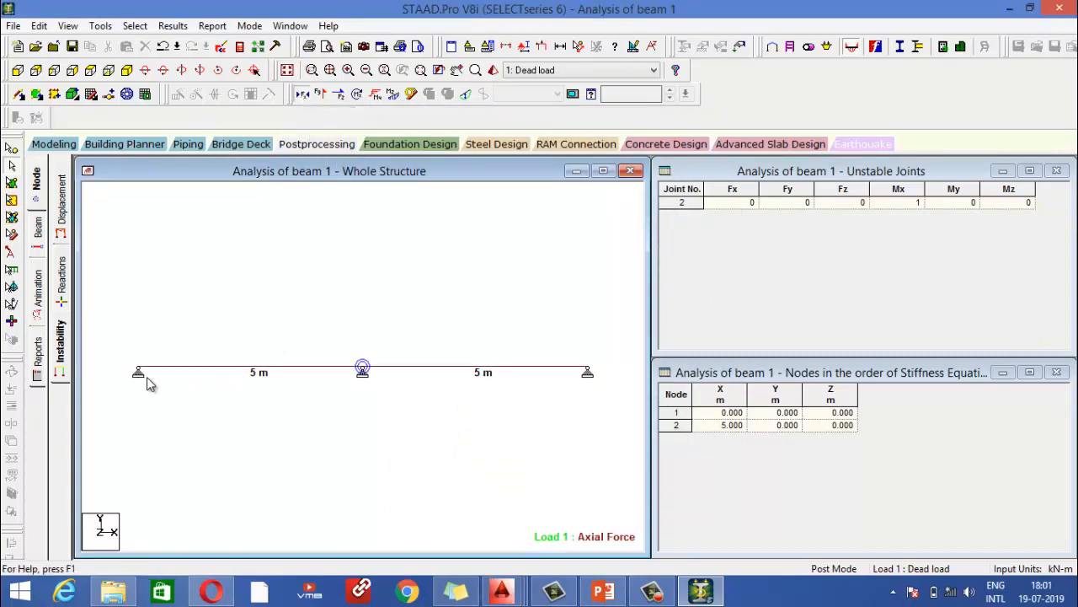
click(303, 95)
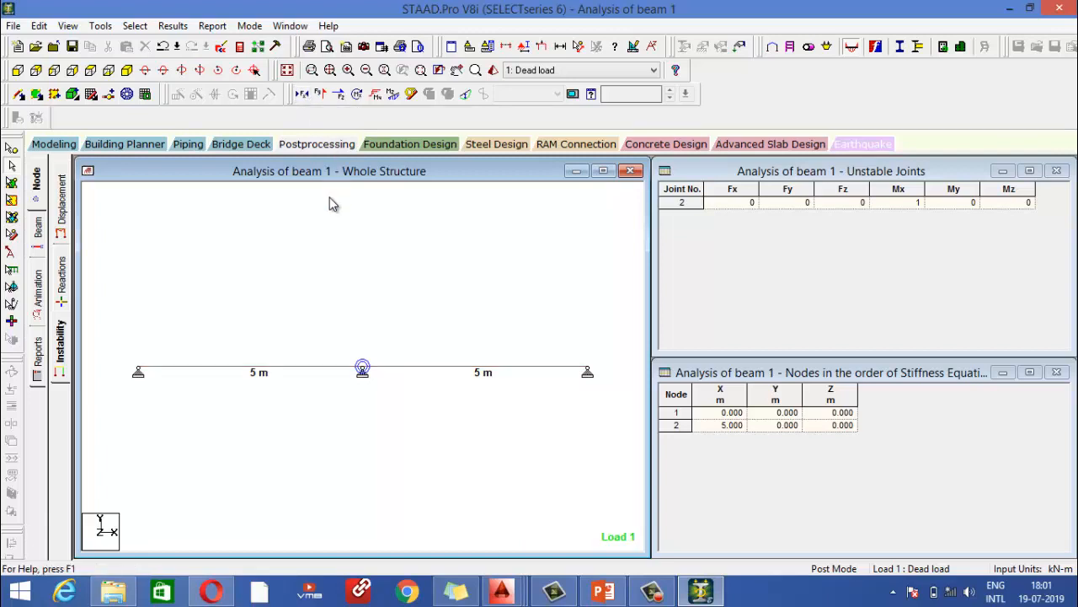
Display the Shear Y diagram on the beam, and examine its shape along the left member.
click(320, 94)
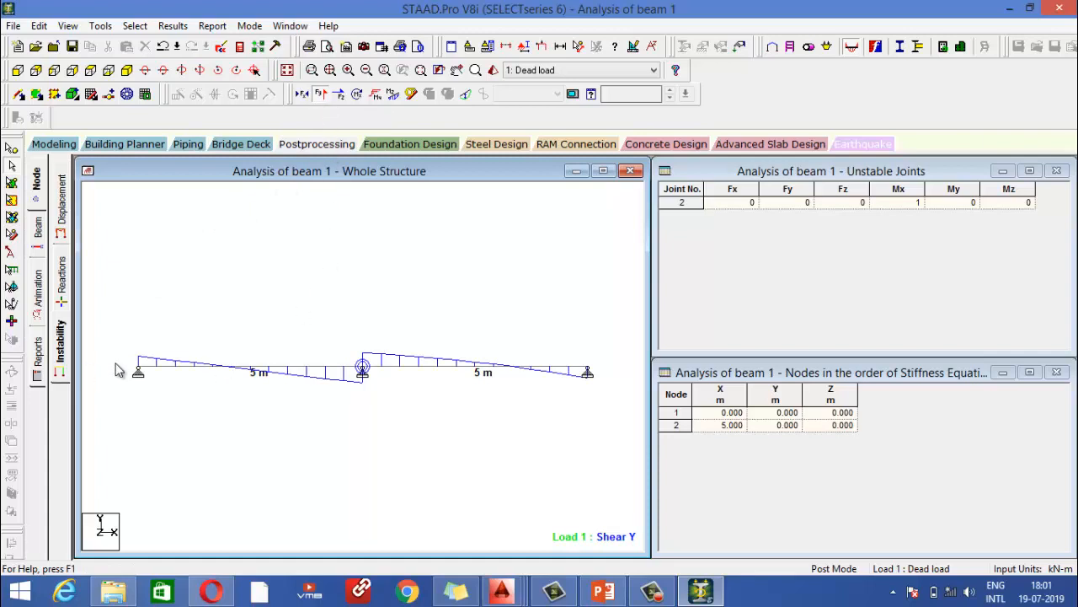
scroll(118, 371, up, 3)
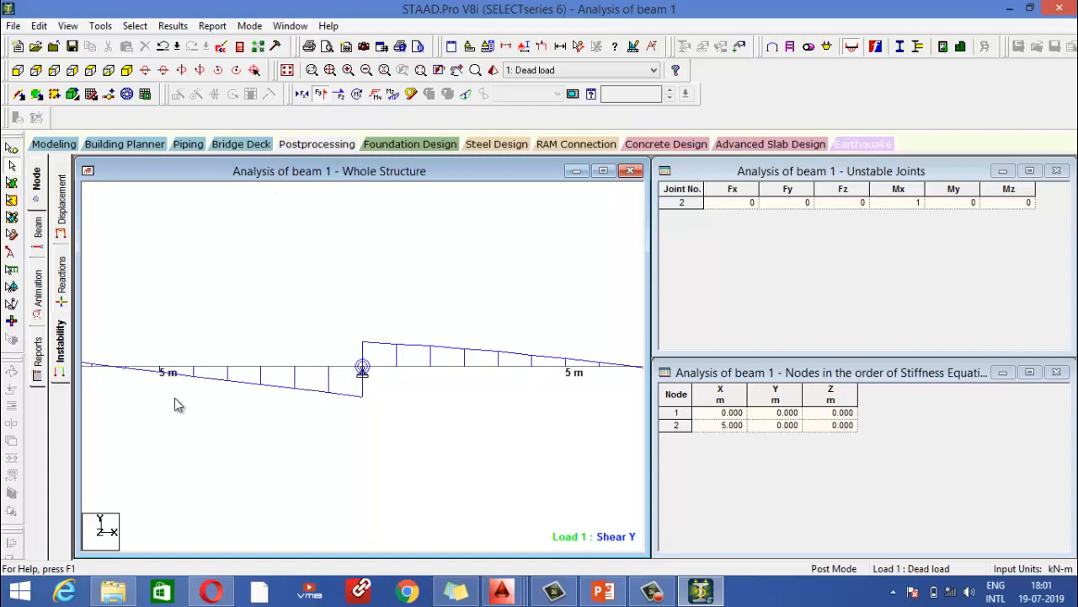
middle_drag(459, 510, 391, 503)
middle_drag(392, 503, 593, 481)
middle_drag(214, 459, 424, 453)
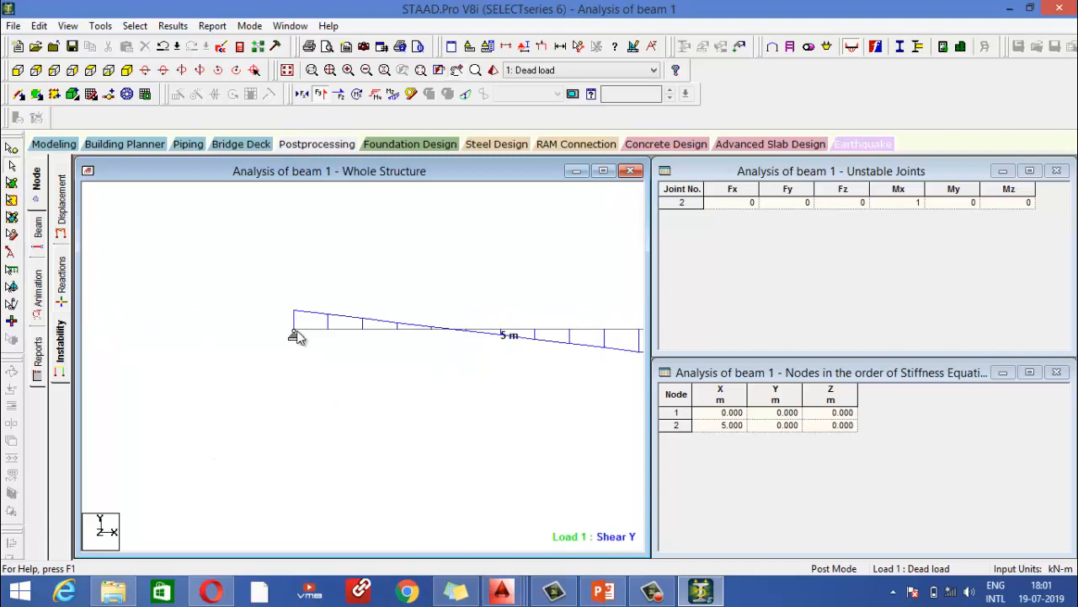
click(297, 331)
click(296, 308)
middle_drag(397, 378, 224, 380)
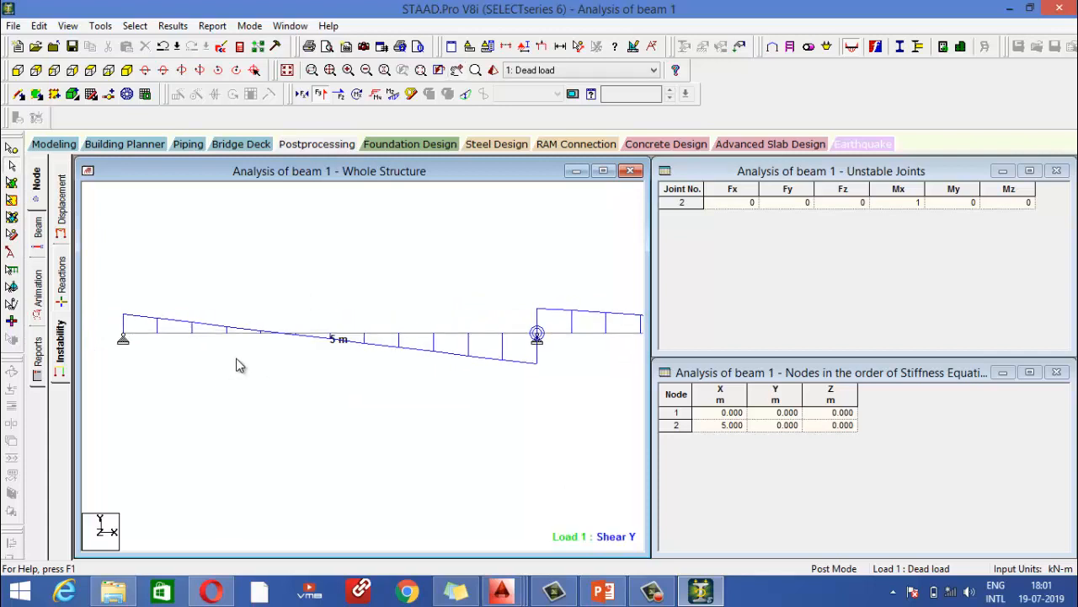
scroll(274, 345, down, 4)
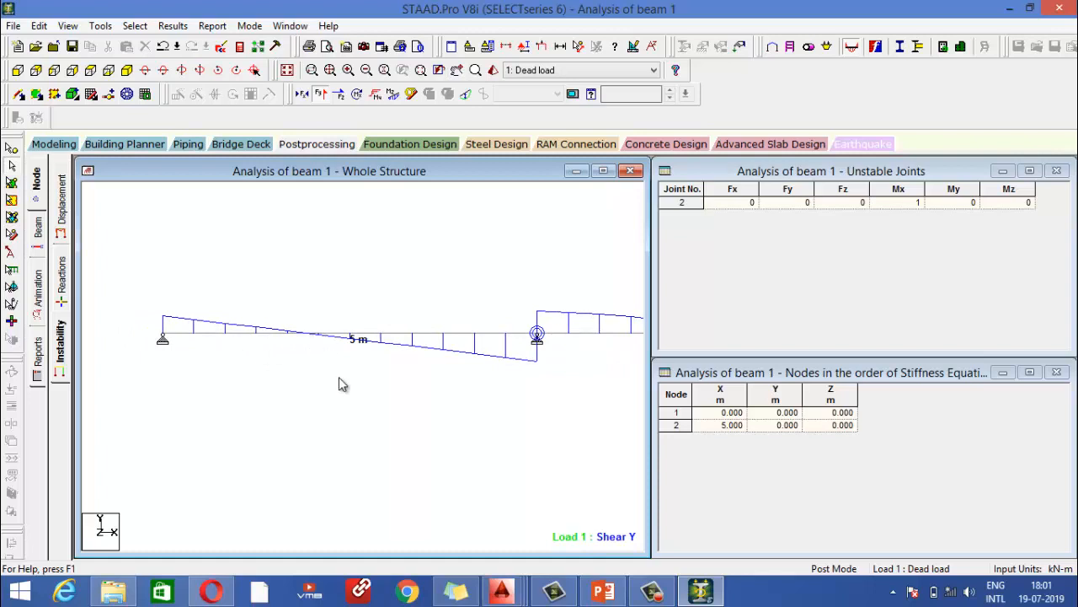
Examine the Shear Y diagram across both spans of the beam, and hide it.
scroll(346, 378, down, 3)
middle_drag(389, 381, 269, 369)
scroll(278, 355, down, 3)
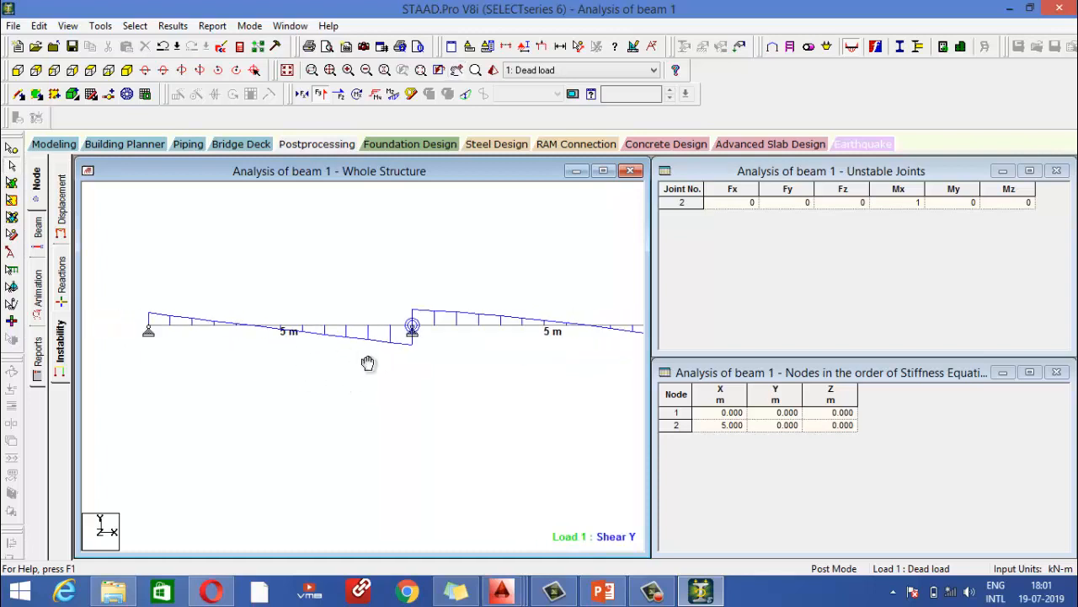
middle_drag(368, 362, 303, 360)
scroll(293, 344, down, 1)
click(320, 93)
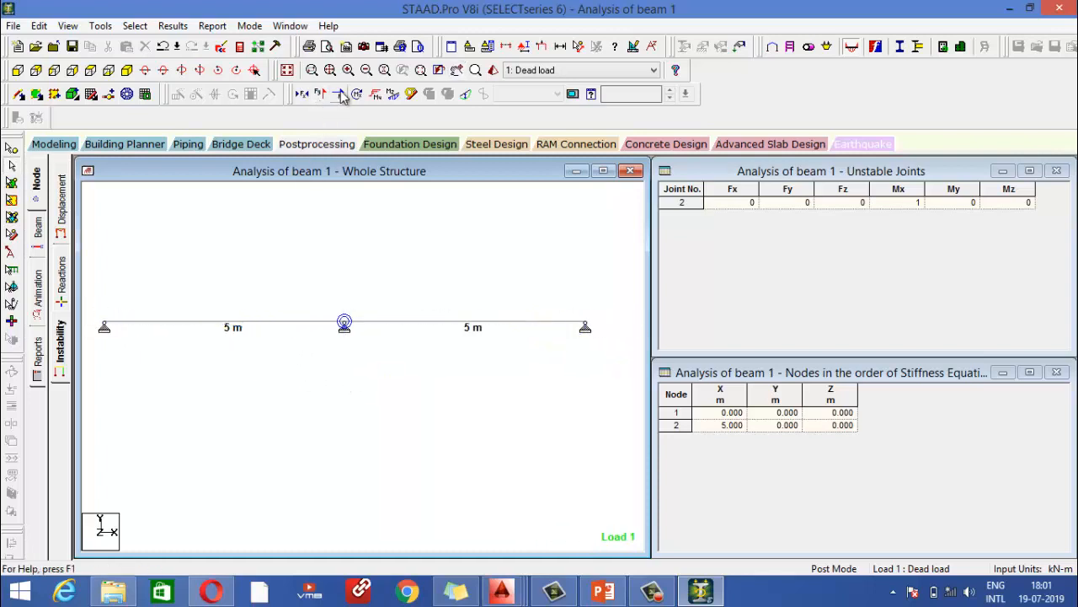
Show the Shear Z diagram and the Torsion diagram on the beam one after the other, hiding each again.
click(338, 94)
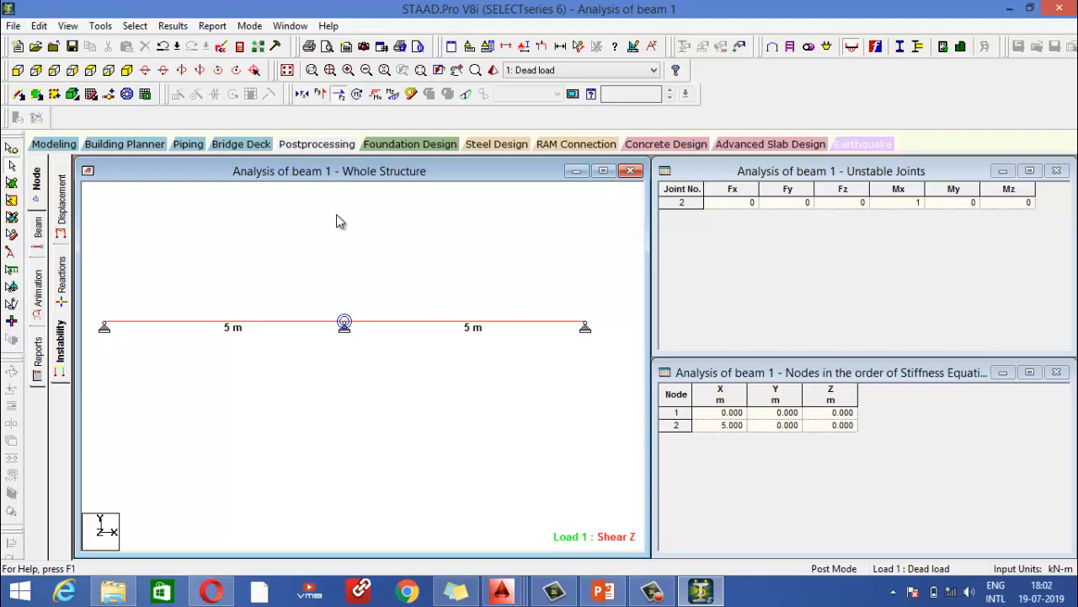
click(338, 94)
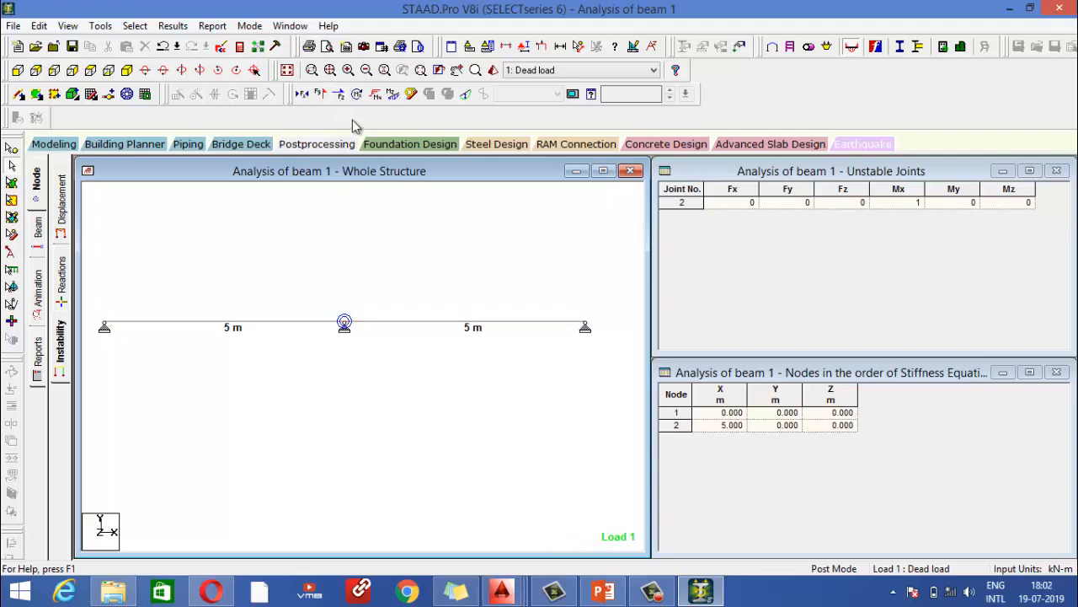
click(357, 94)
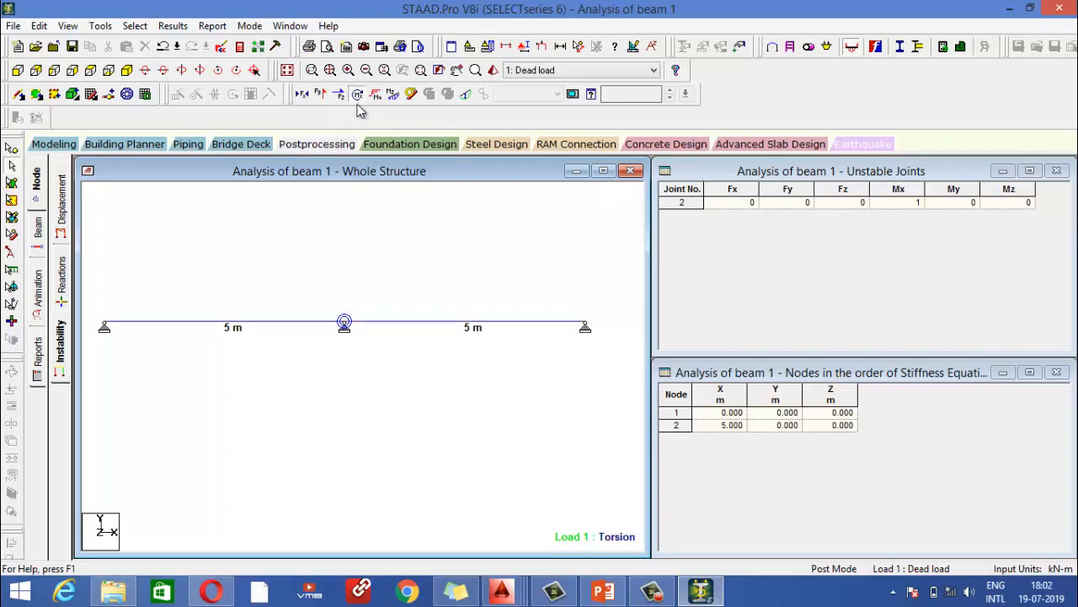
click(357, 96)
Check the Bending Y diagram, examine the Bending Z diagram around the middle support, and hide both.
click(376, 93)
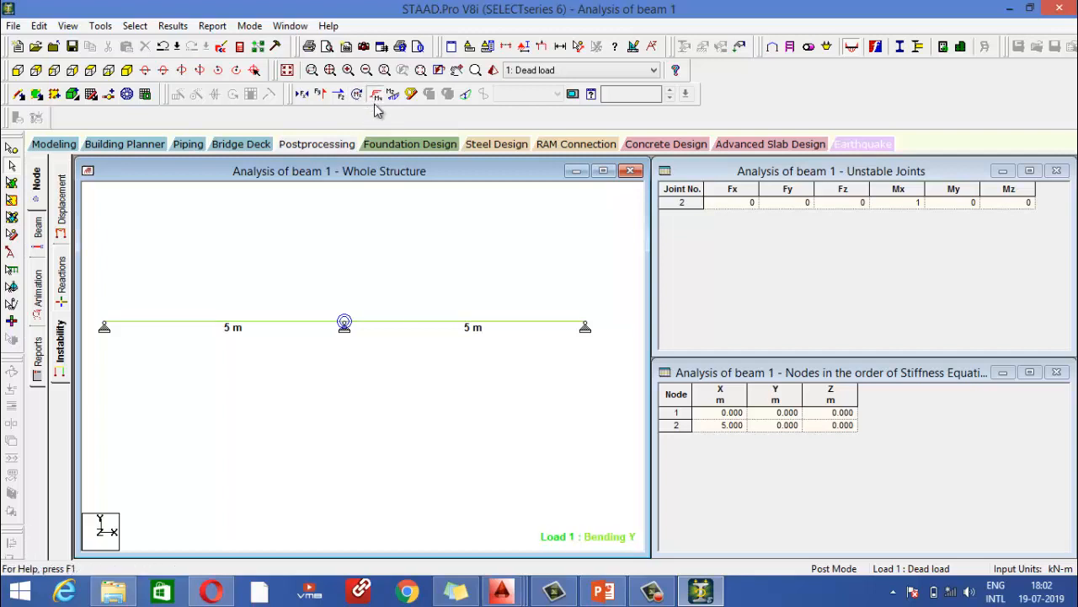
click(375, 94)
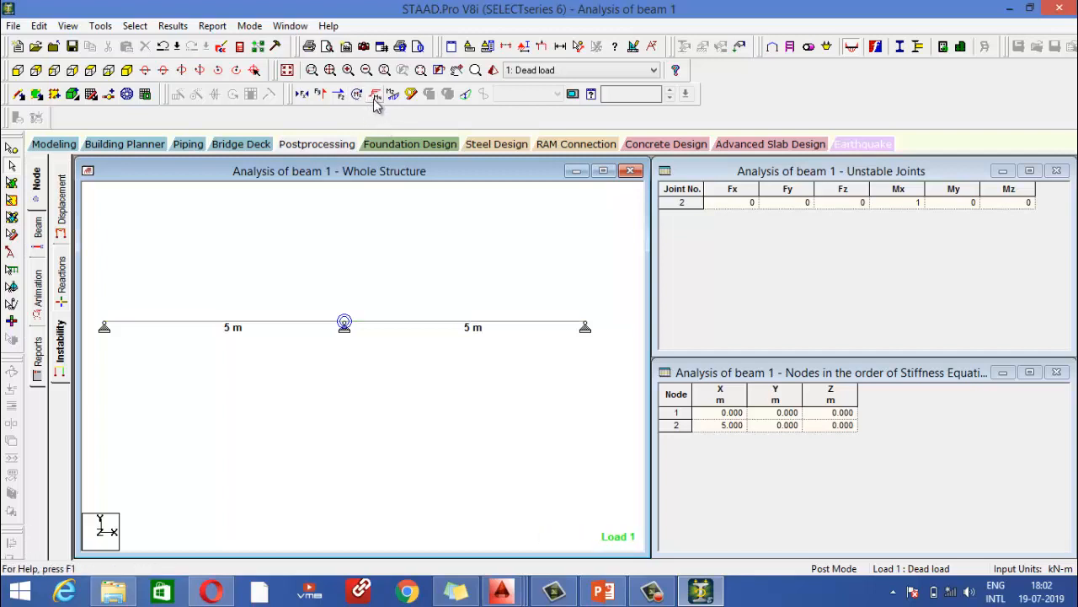
click(394, 94)
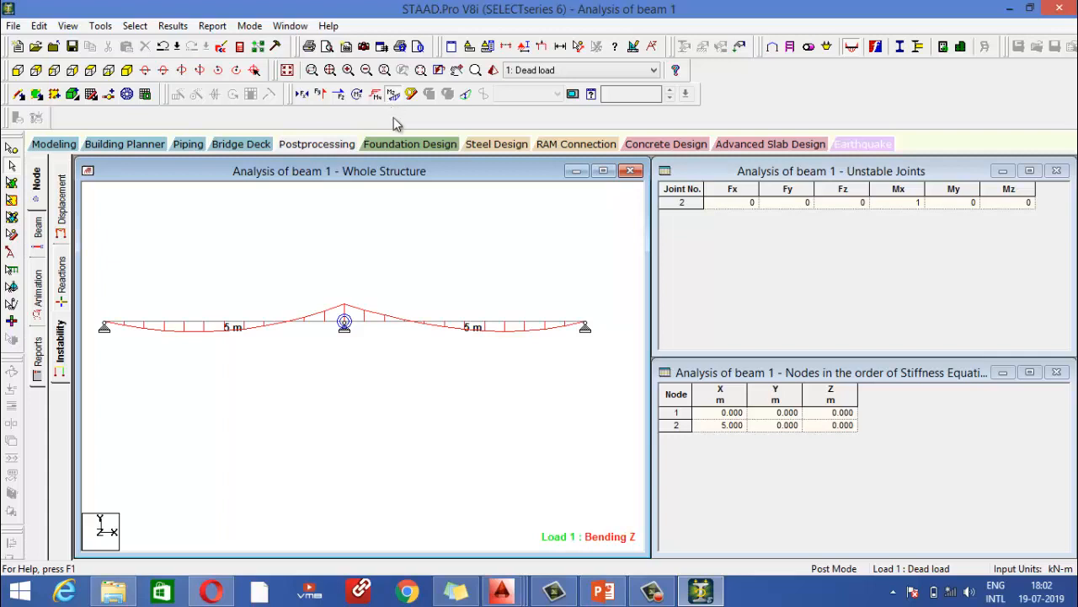
middle_drag(315, 260, 349, 257)
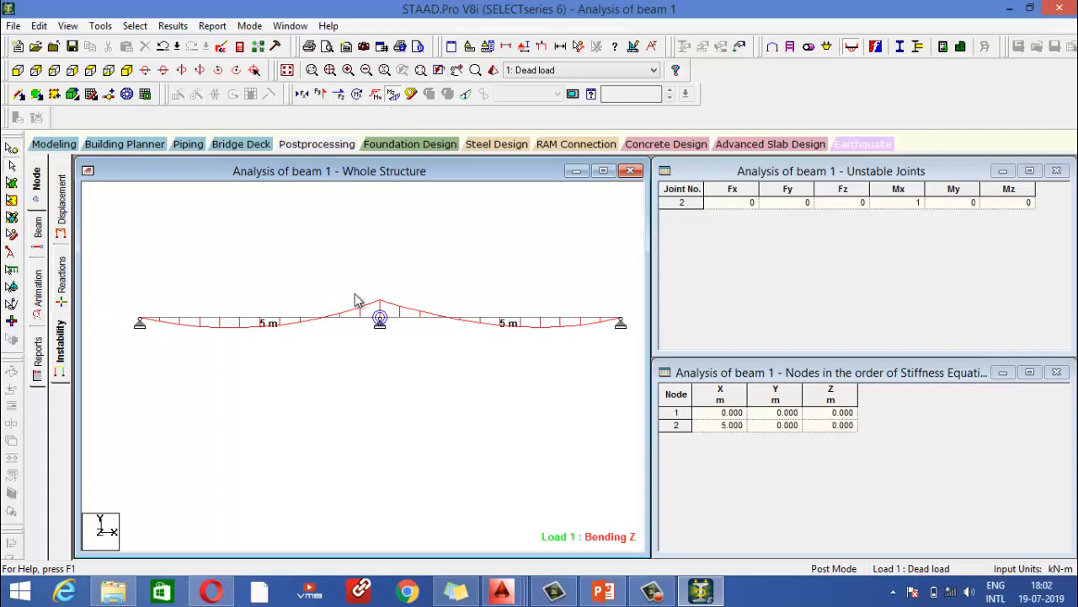
scroll(354, 294, up, 1)
scroll(354, 299, up, 1)
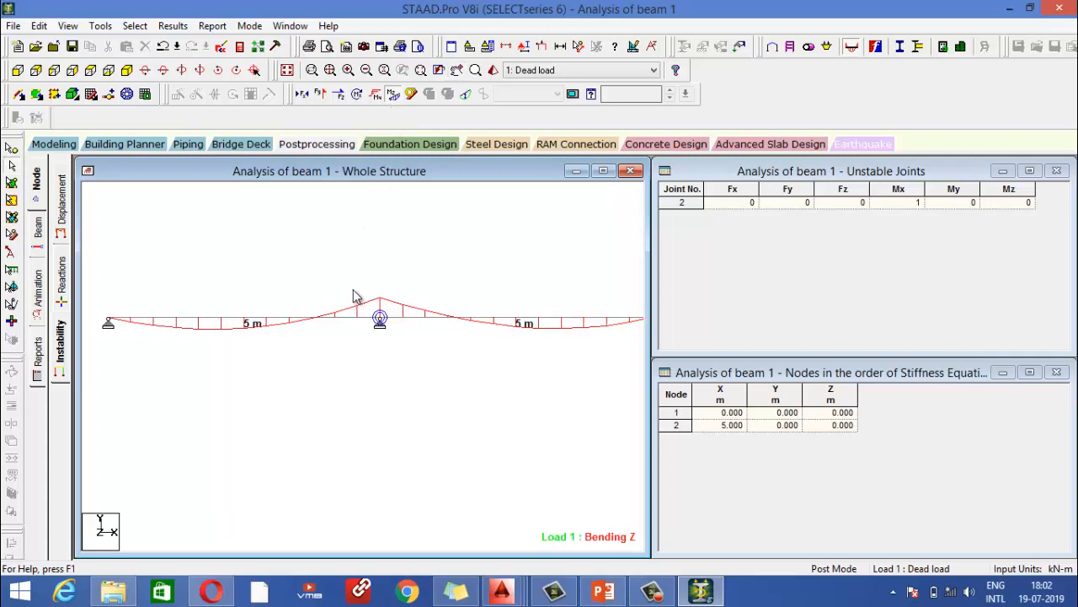
click(393, 93)
Show the Beam Stress diagram and the Deflection shape on the beam in turn, hiding each again.
click(412, 93)
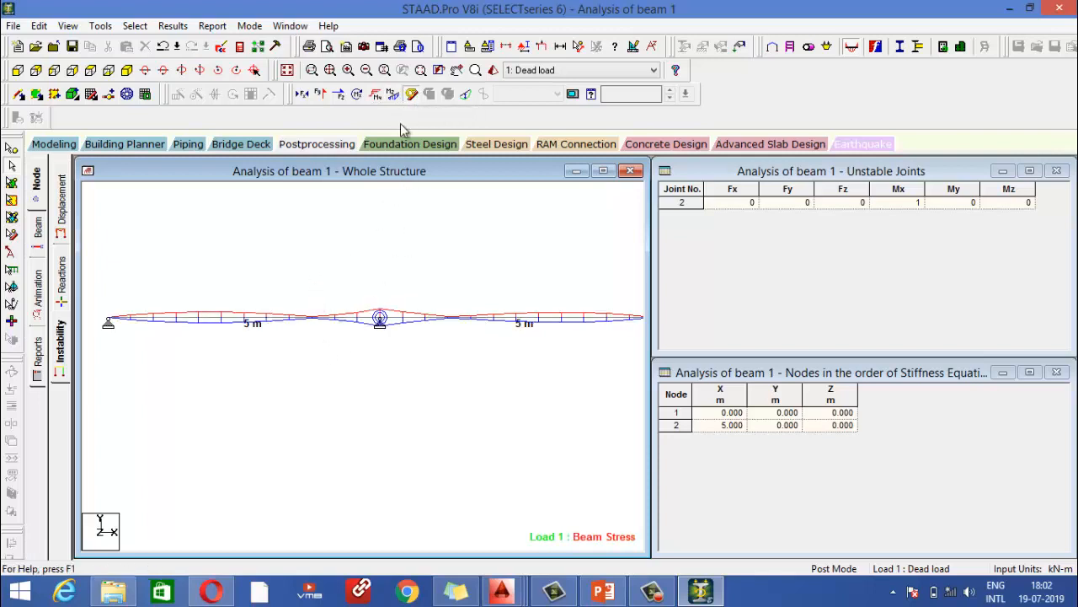
click(412, 94)
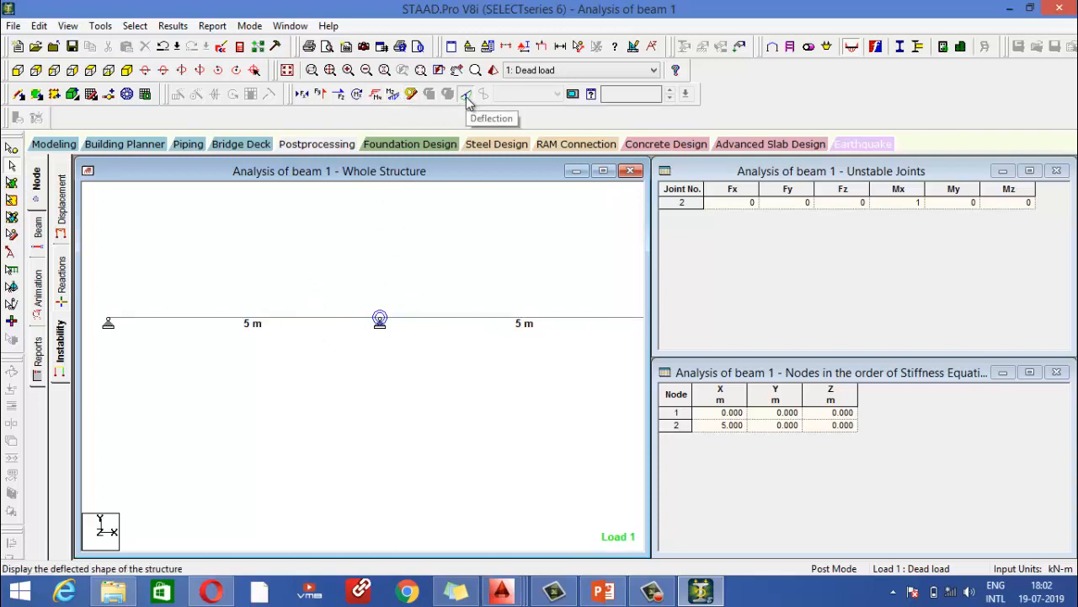
click(467, 99)
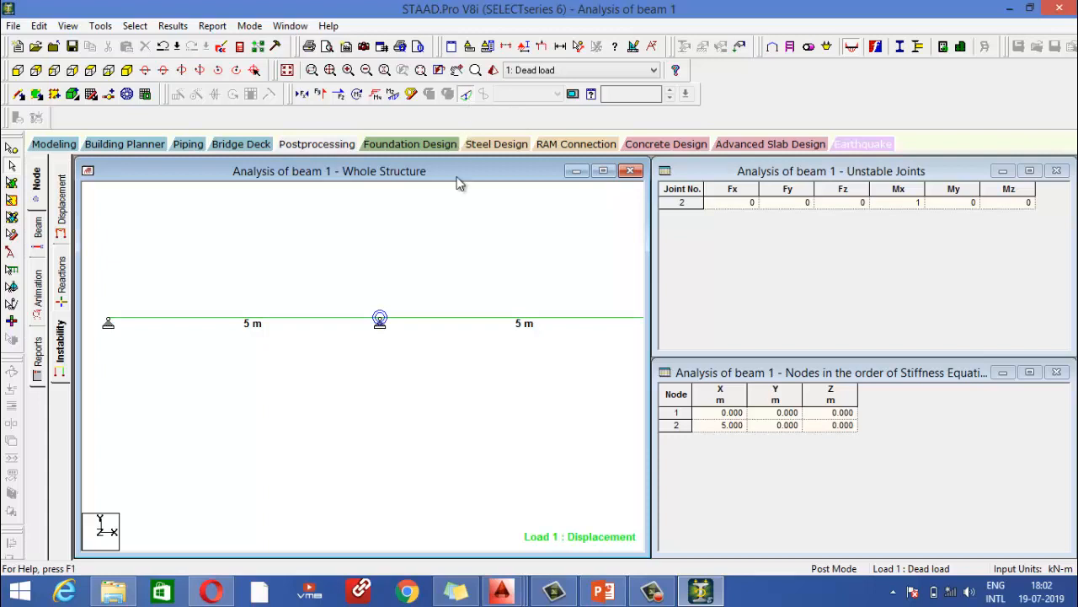
click(466, 96)
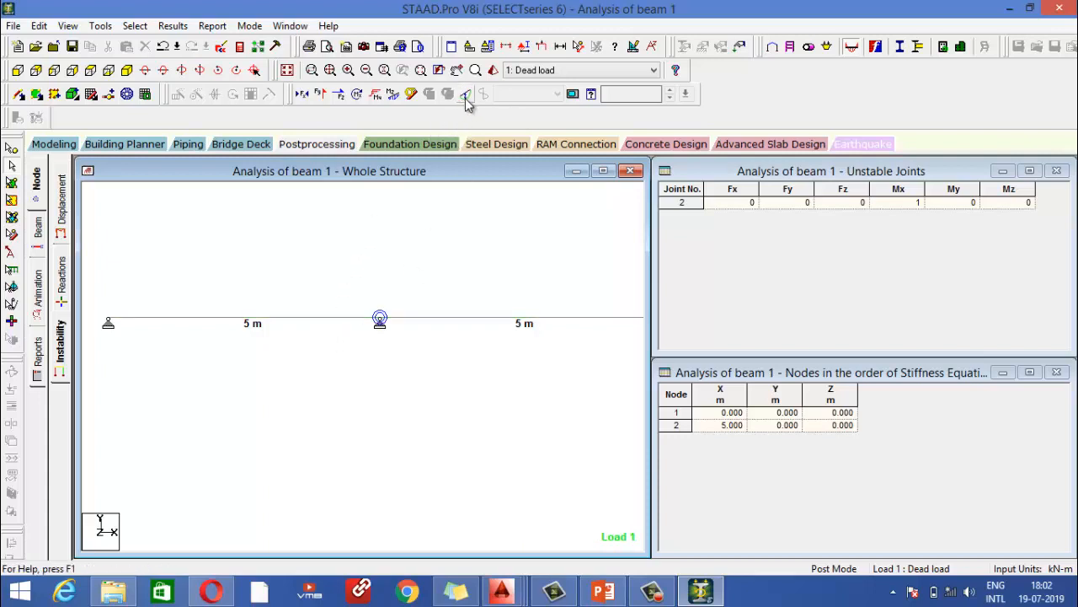
Open the left member's details, and review its geometry, section and material properties, and loading for load case 1: Dead load.
double_click(213, 321)
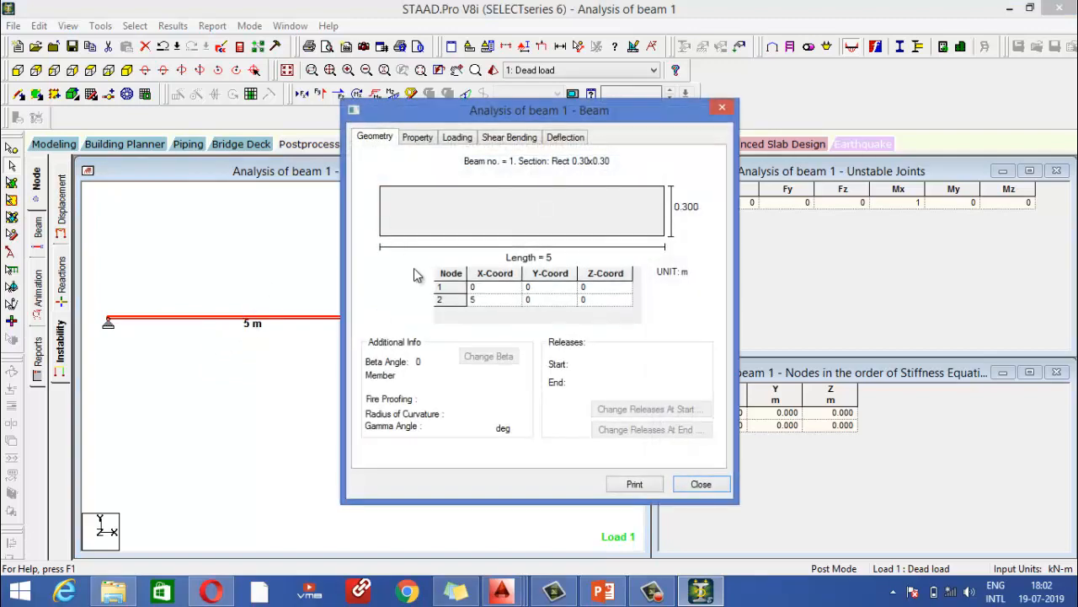
click(418, 138)
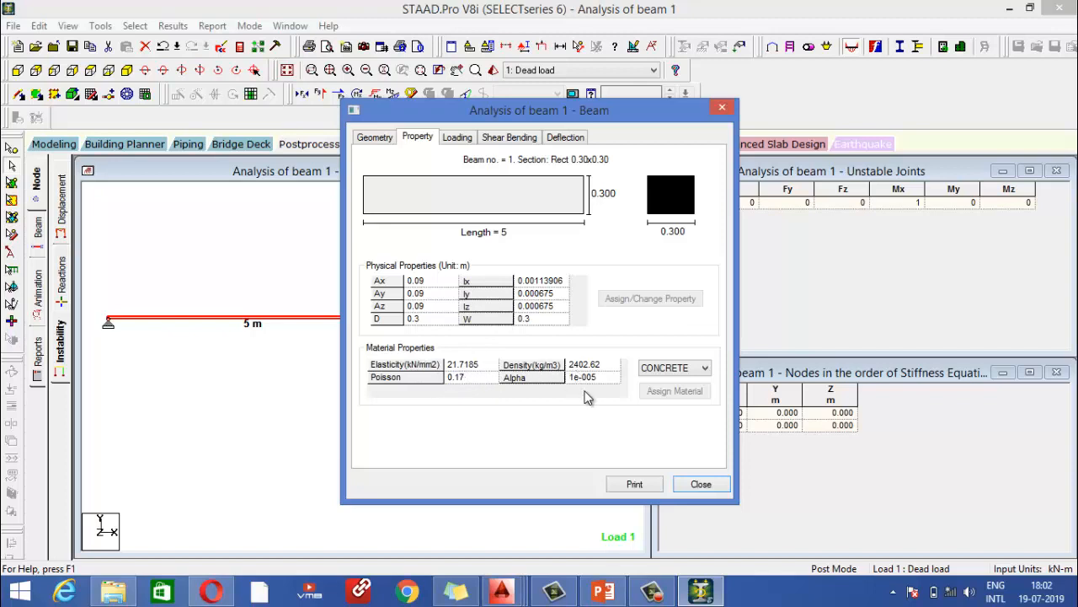
click(459, 137)
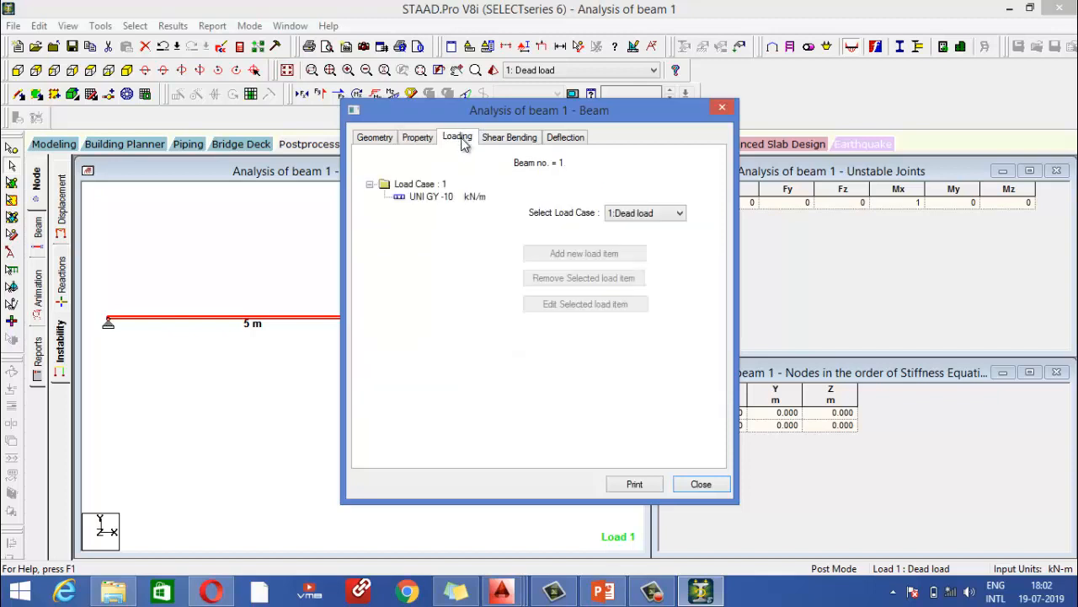
click(632, 214)
click(634, 223)
Read the left member's Bending-Z section forces at a distance of 2.000 m.
click(501, 139)
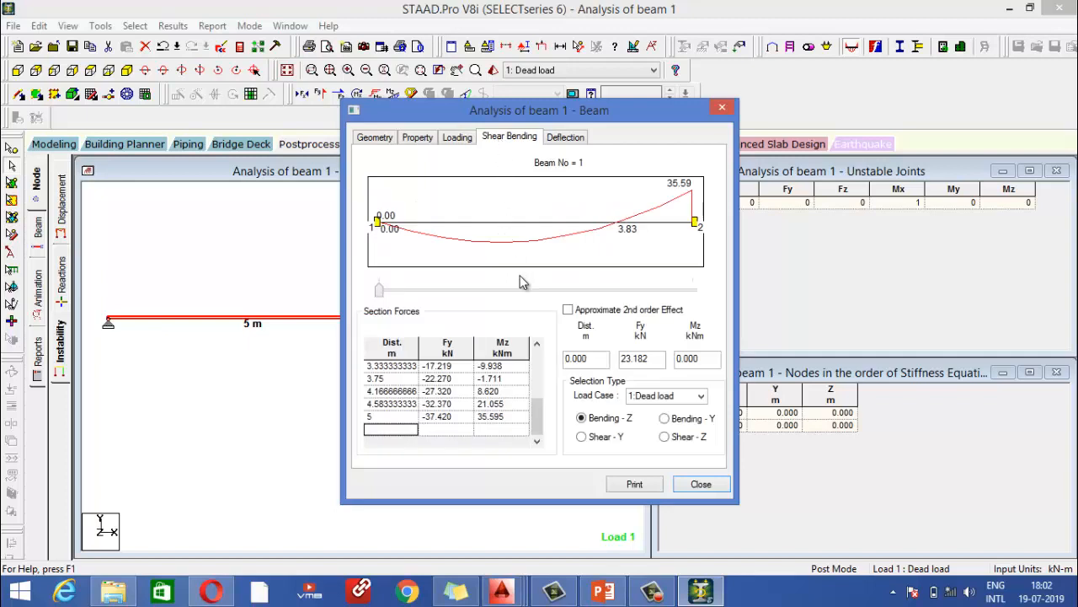
mouse_move(379, 290)
mouse_down()
mouse_move(559, 292)
mouse_move(378, 292)
mouse_up()
drag(383, 292, 504, 298)
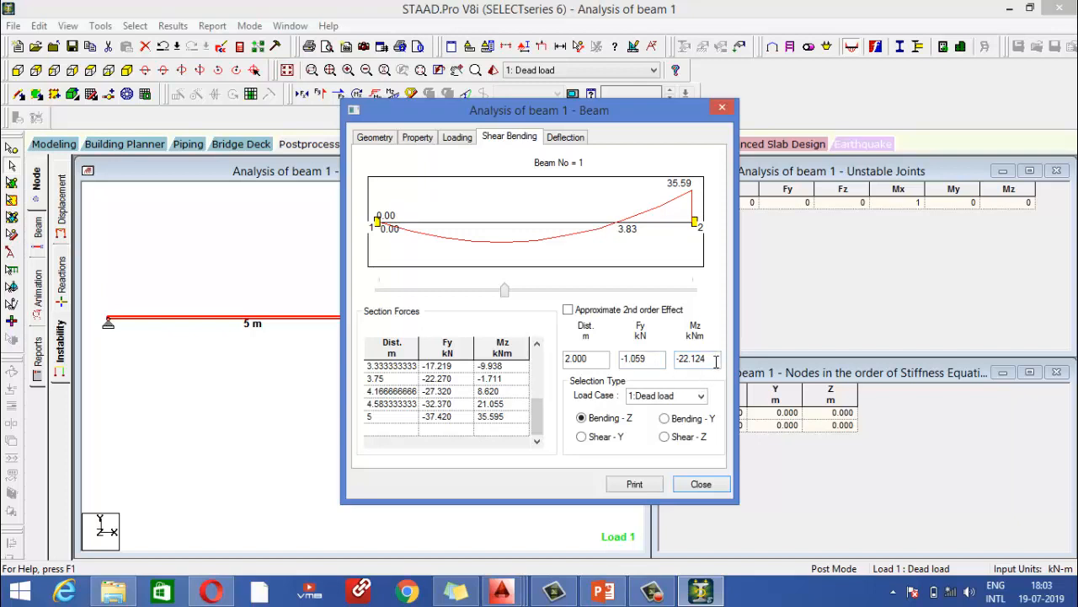
Check where the left member's Shear-Y diagram crosses zero, and read the Bending-Z section forces at 1.91 m.
click(584, 437)
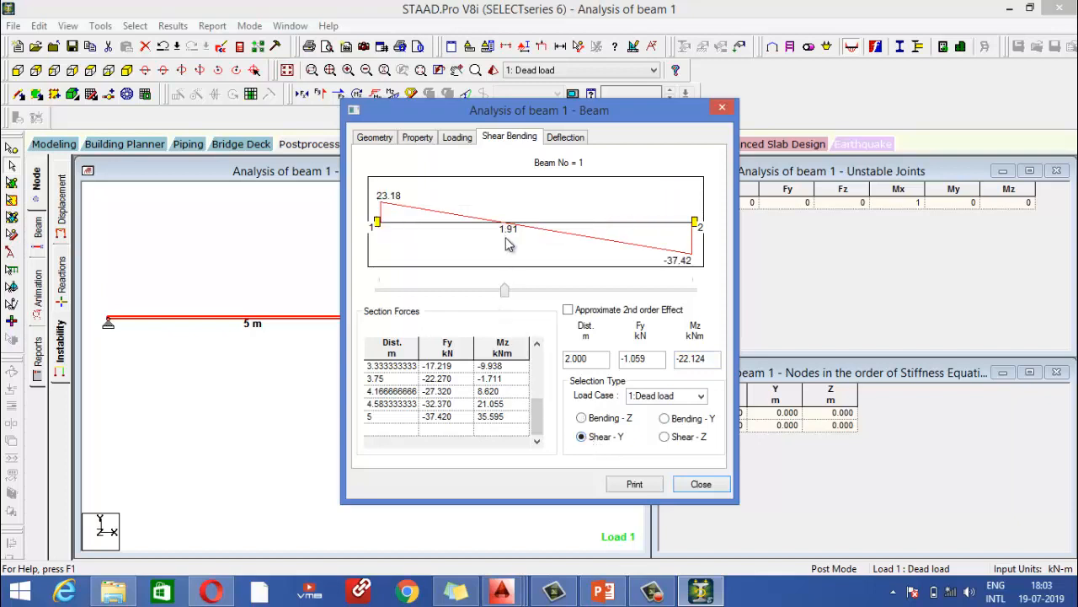
click(583, 417)
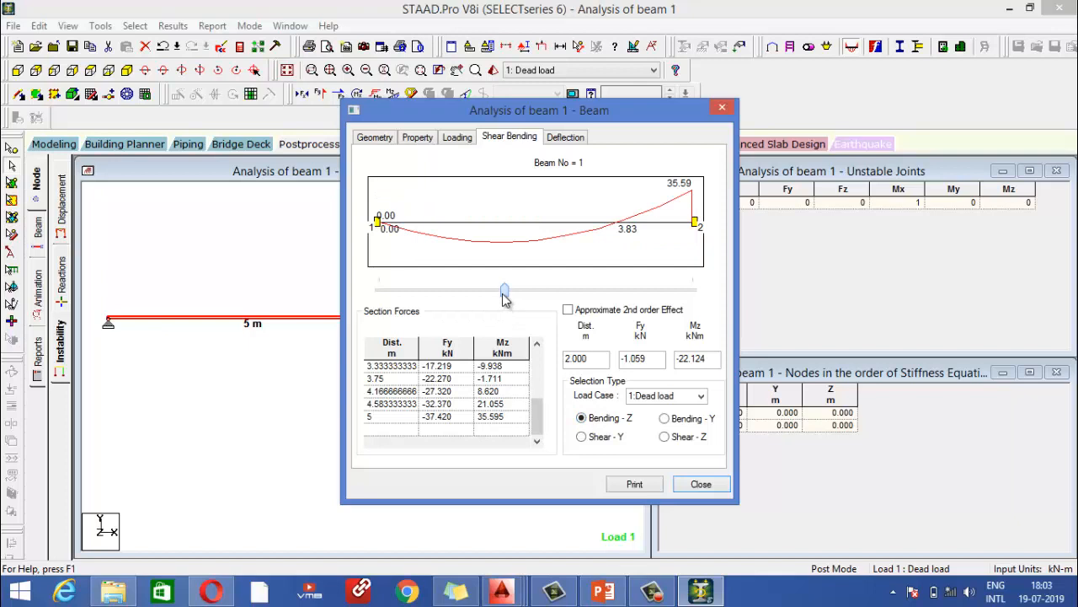
drag(585, 360, 563, 356)
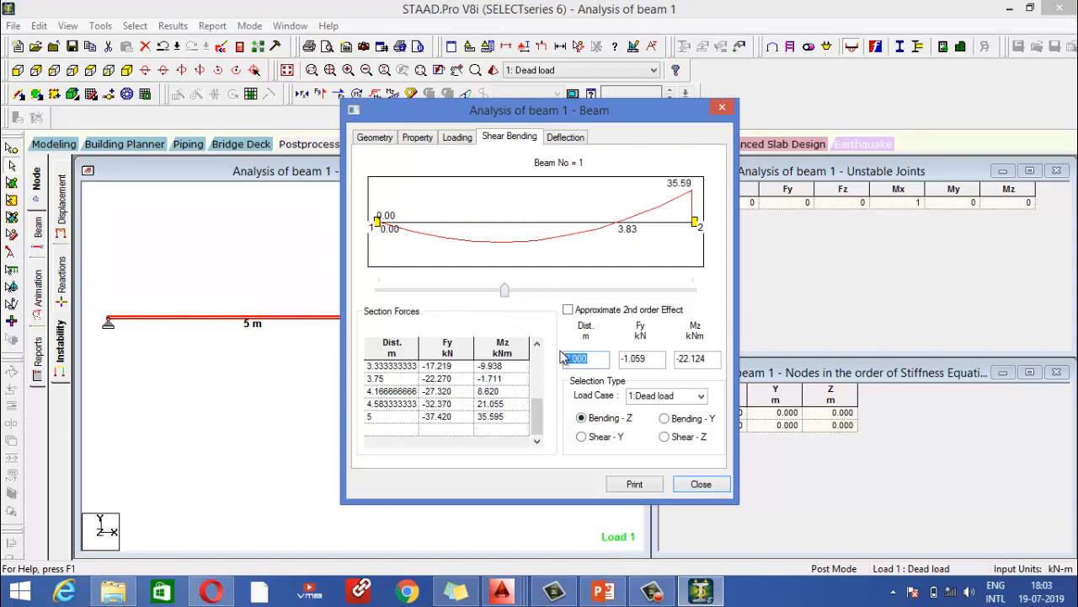
text(1.91)
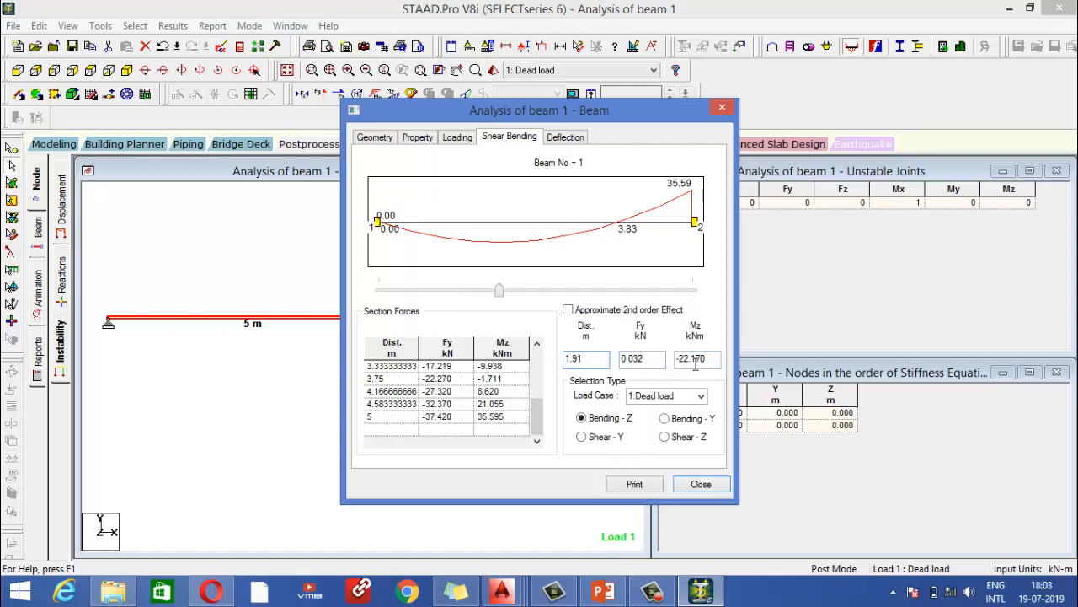
Probe the left member's Shear-Y, Bending-Y and Shear-Z results at a distance of about 2.115 m.
click(582, 437)
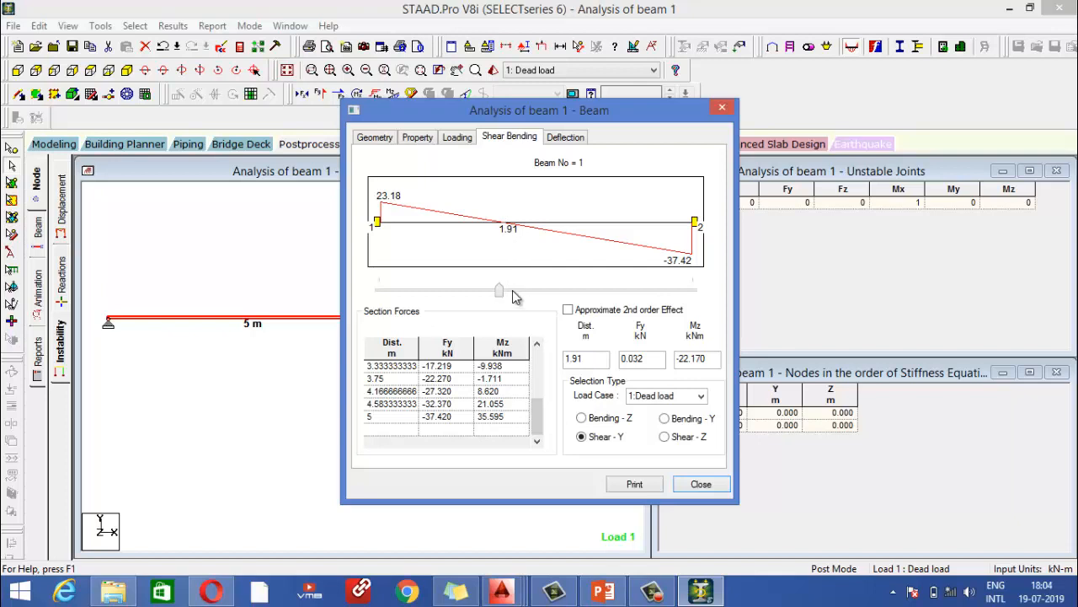
drag(501, 293, 516, 296)
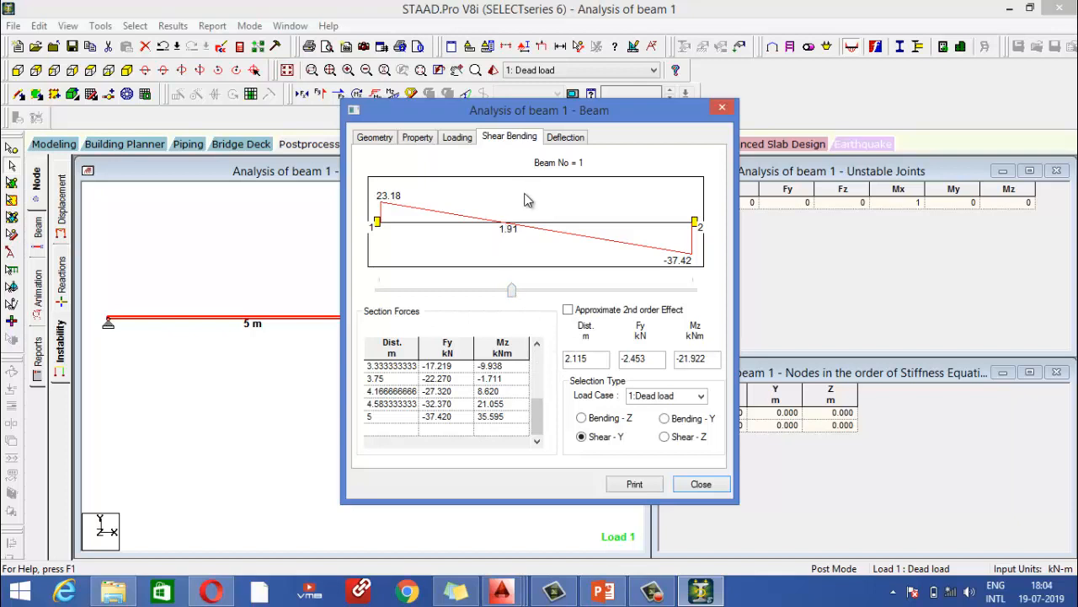
click(665, 419)
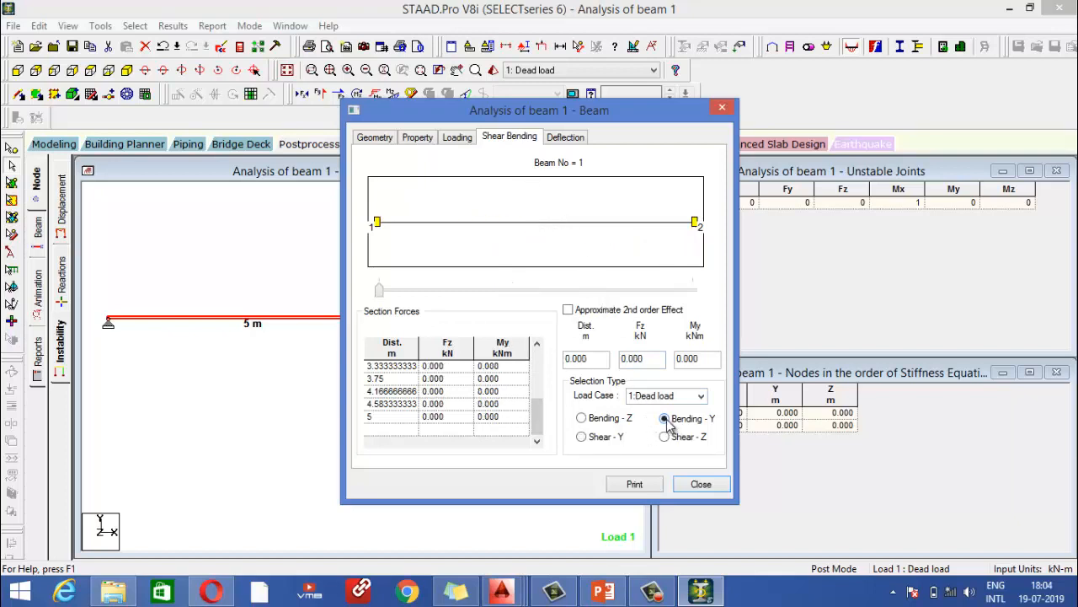
drag(387, 296, 511, 313)
click(670, 438)
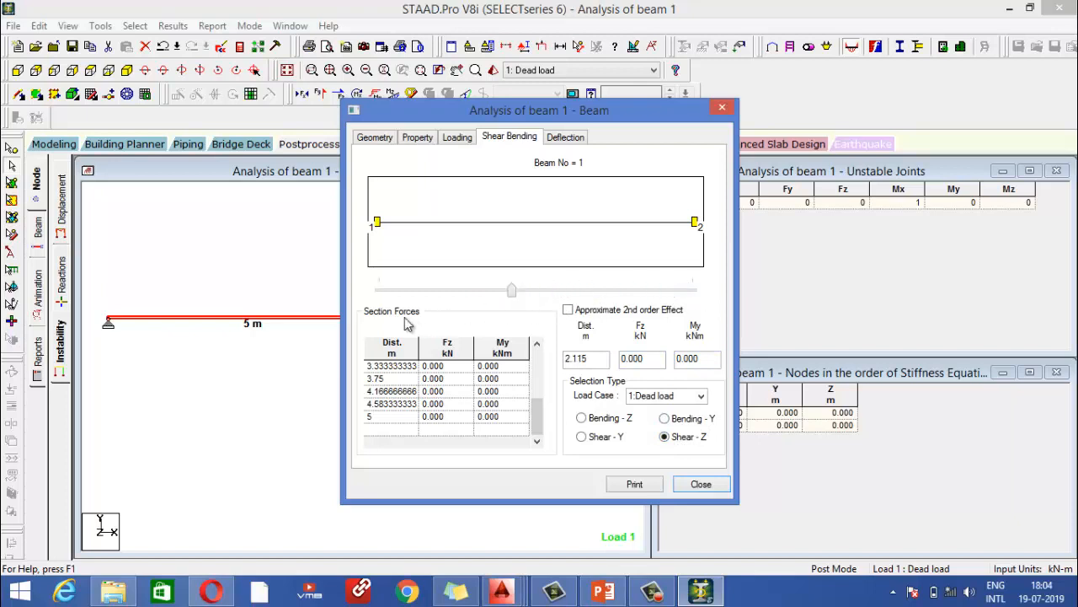
Review the left member's global deflection in the X, Y and Z directions, return to Y, and close the member details.
click(561, 138)
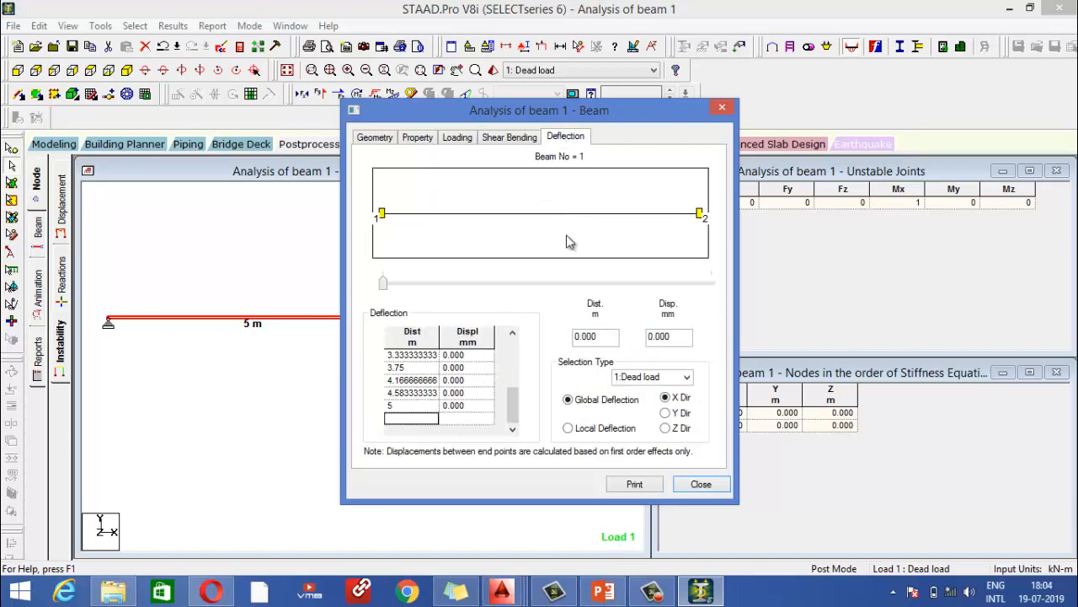
click(395, 286)
click(567, 283)
click(619, 285)
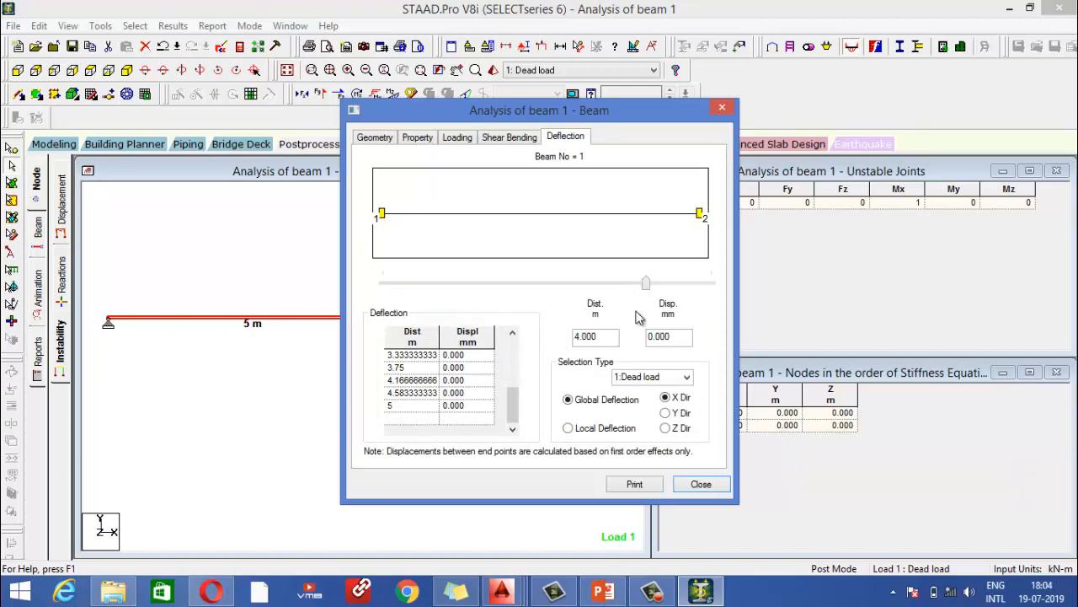
click(666, 413)
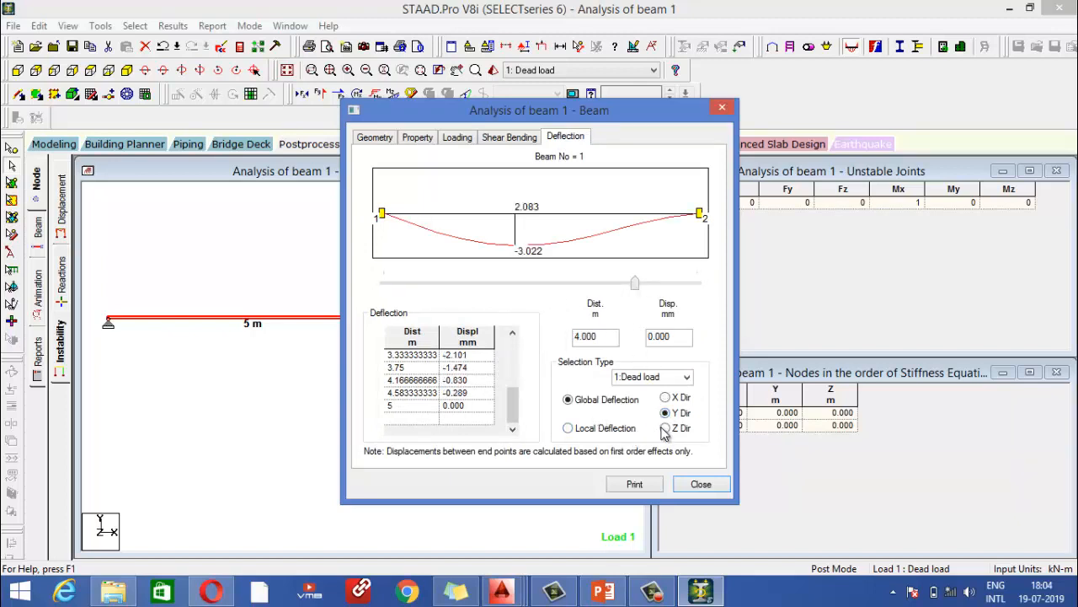
click(665, 427)
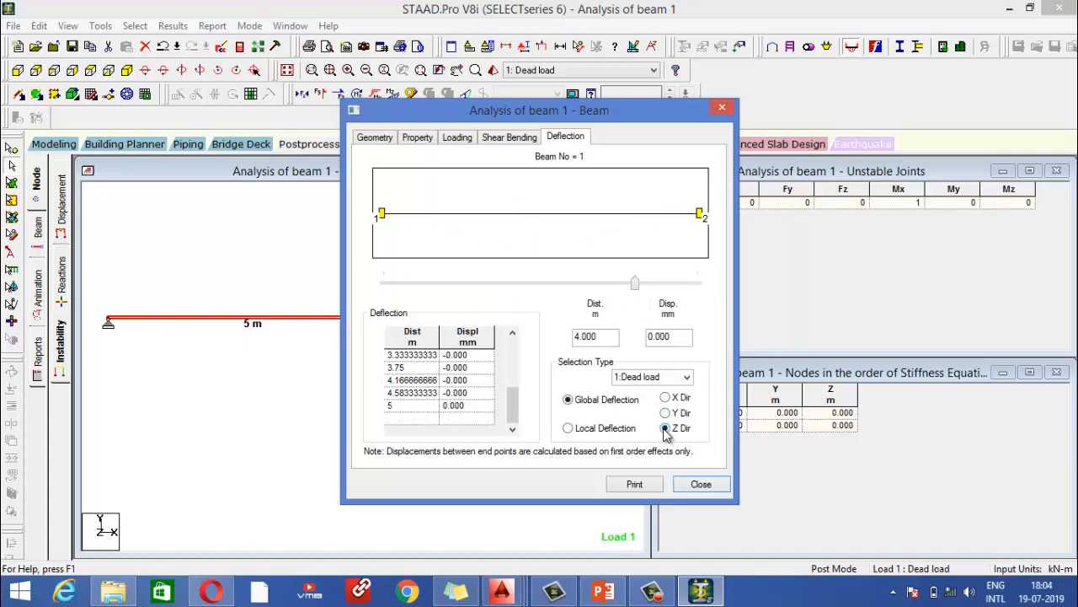
click(665, 414)
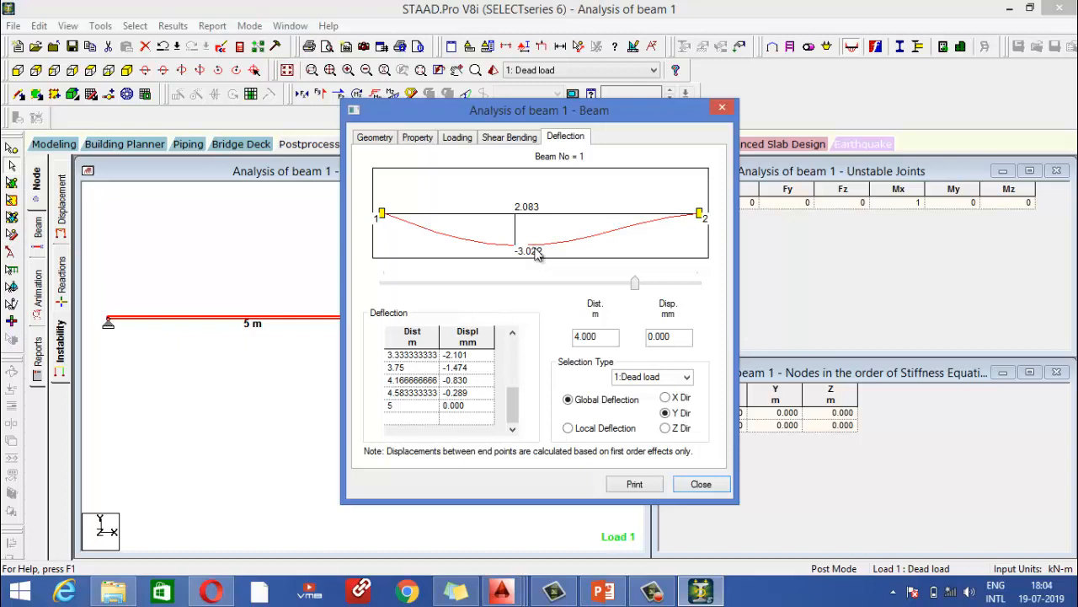
click(699, 485)
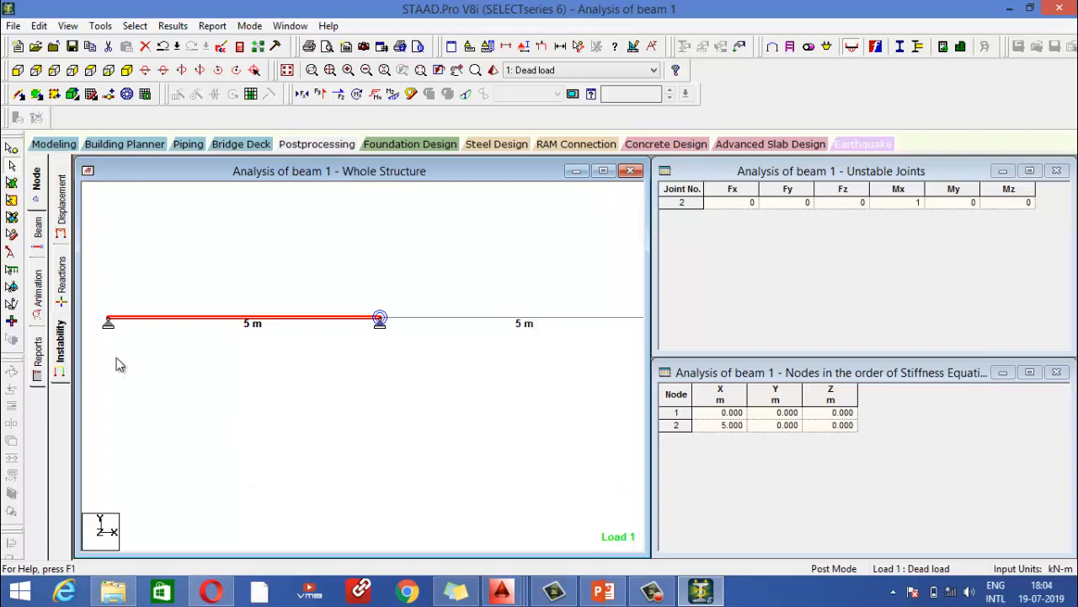
Set up the report with Nodes, Beams, Sections and all the remaining available Input items, and generate it.
click(38, 358)
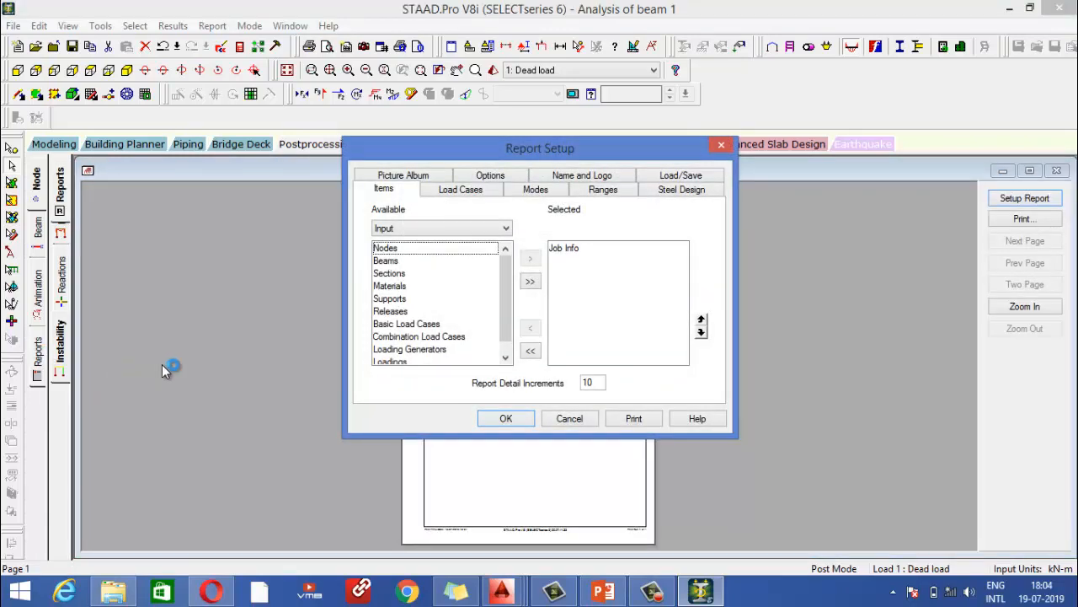
click(385, 249)
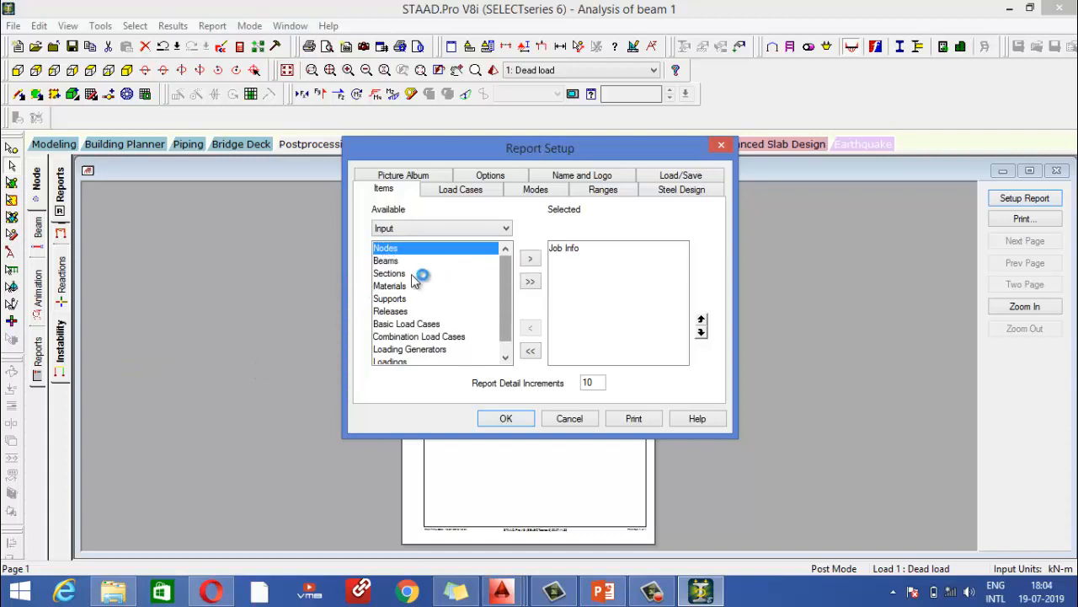
click(526, 262)
click(386, 248)
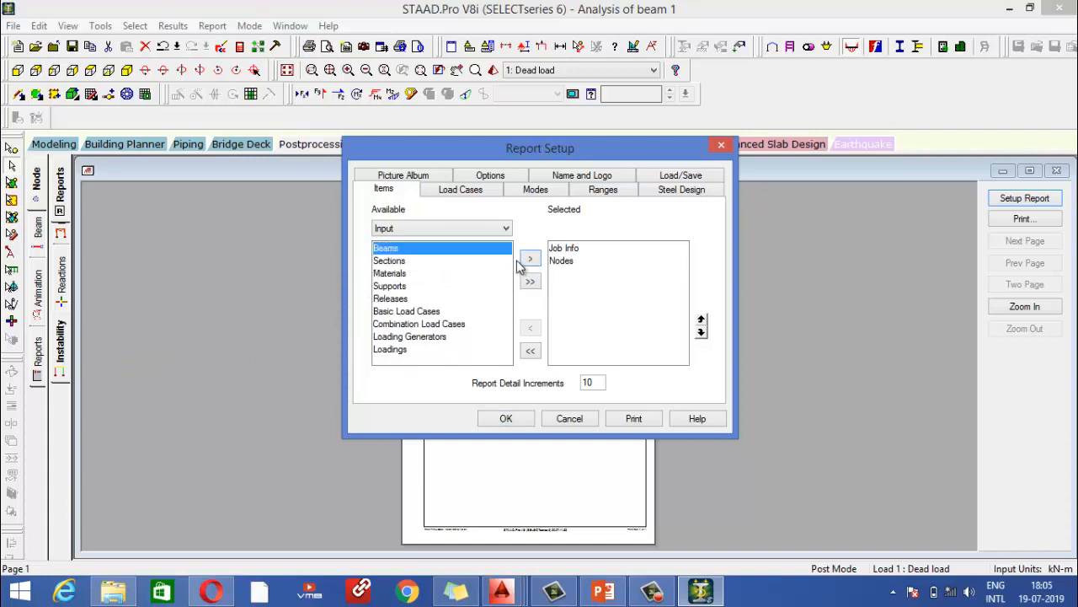
click(527, 259)
click(413, 249)
click(529, 260)
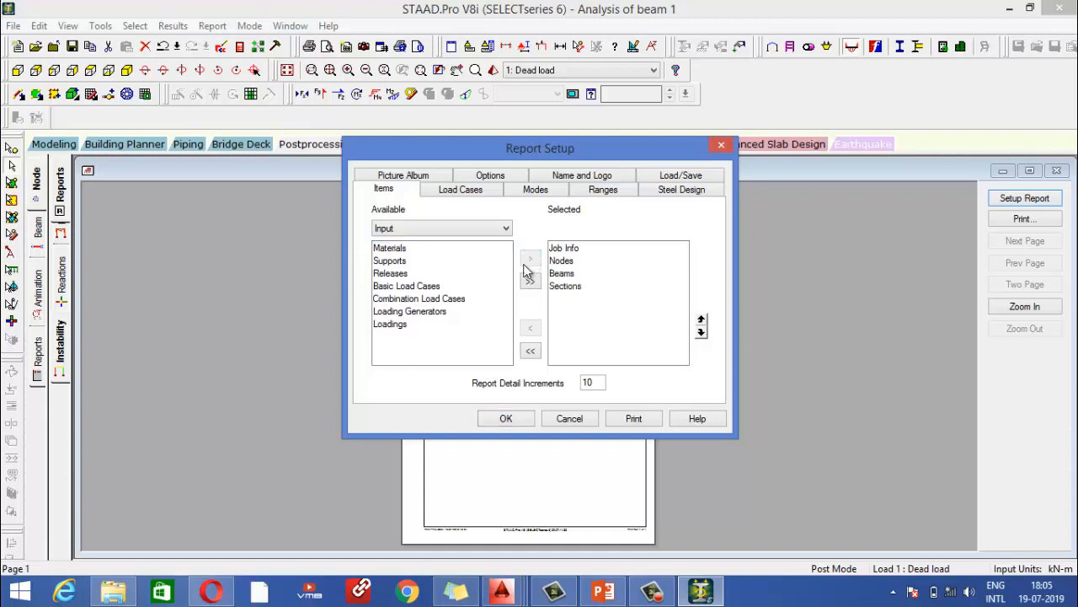
click(530, 282)
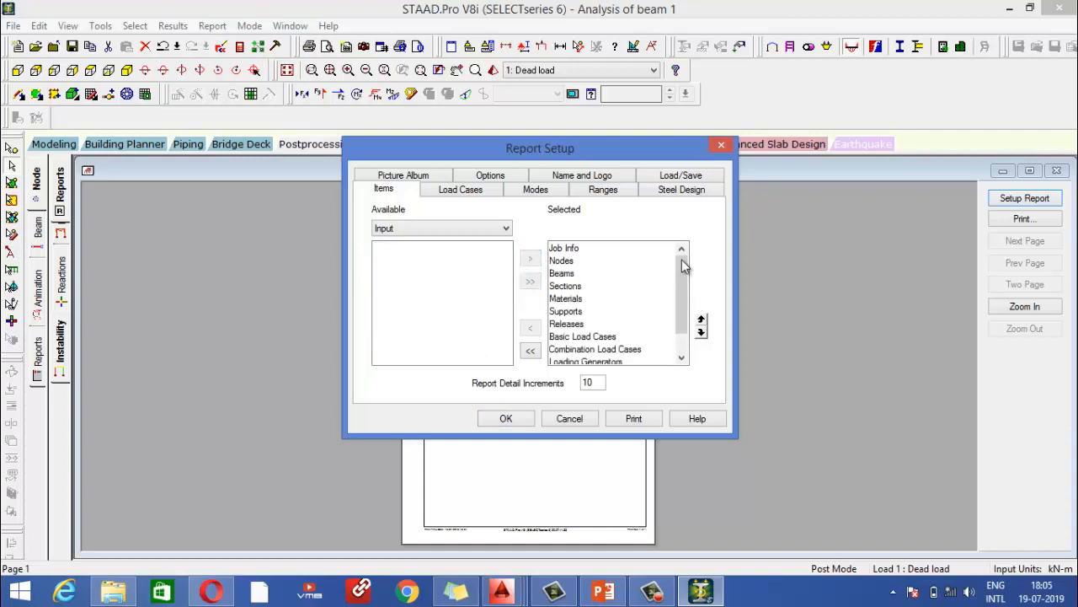
click(522, 420)
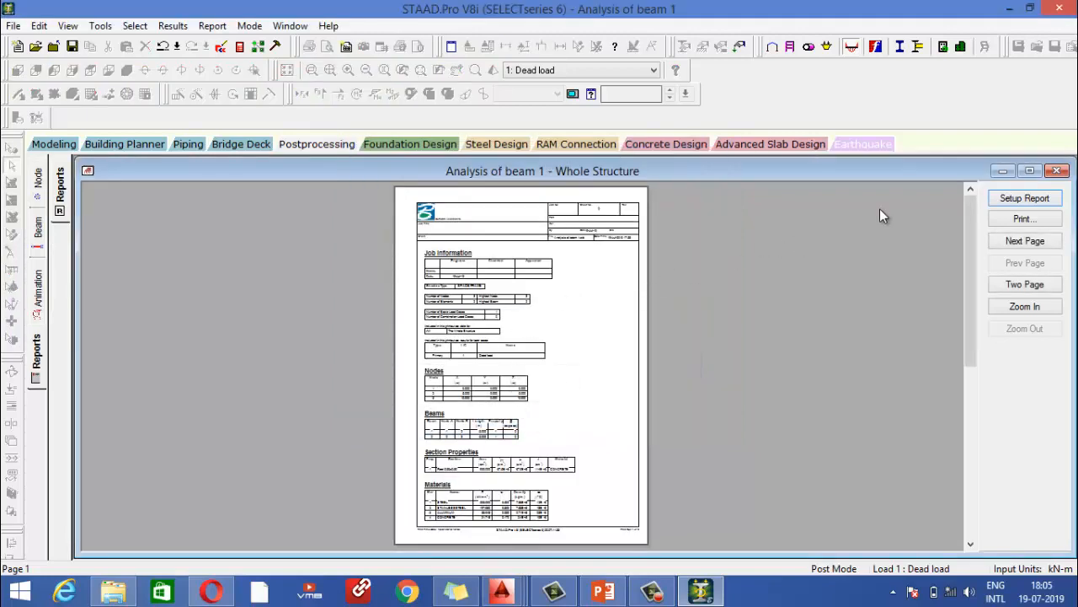
Enlarge the report's first page and review its job information, nodes, beams, section properties and materials tables.
click(575, 269)
scroll(394, 264, down, 3)
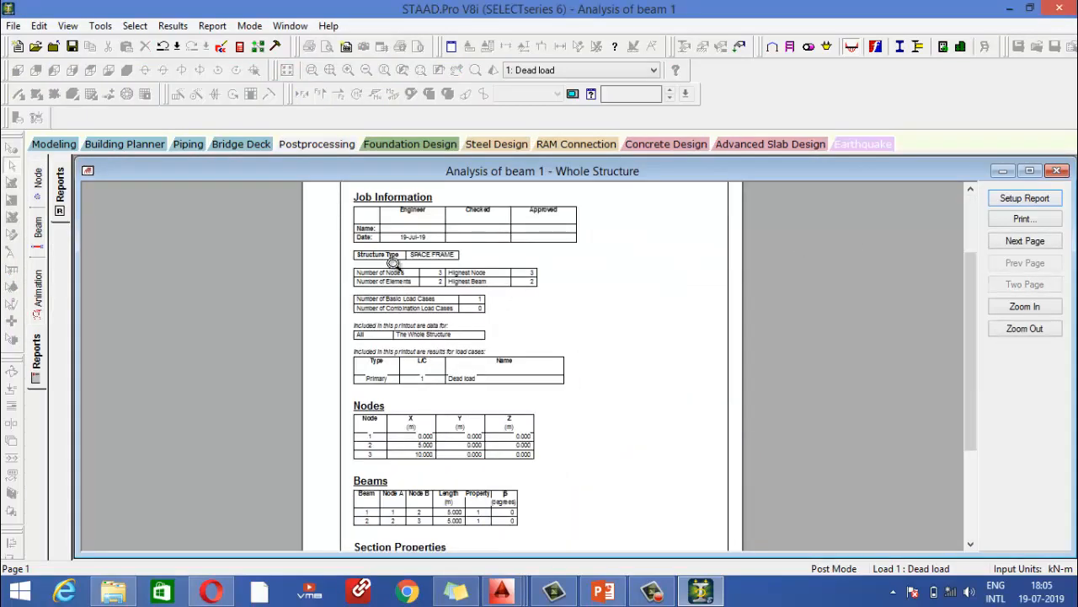
scroll(398, 287, up, 3)
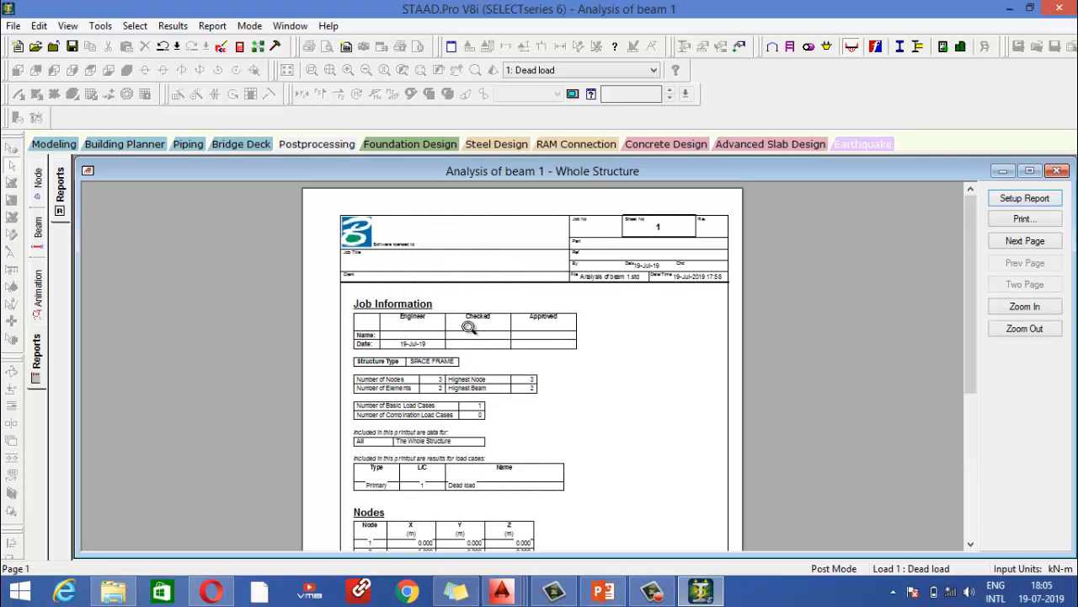
scroll(503, 348, down, 3)
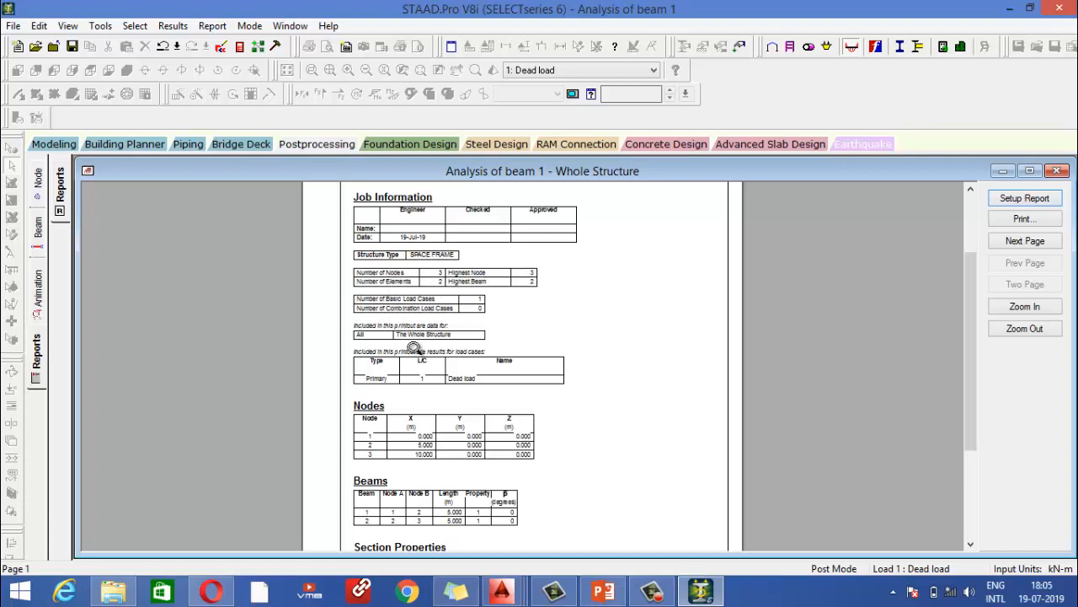
scroll(487, 326, down, 3)
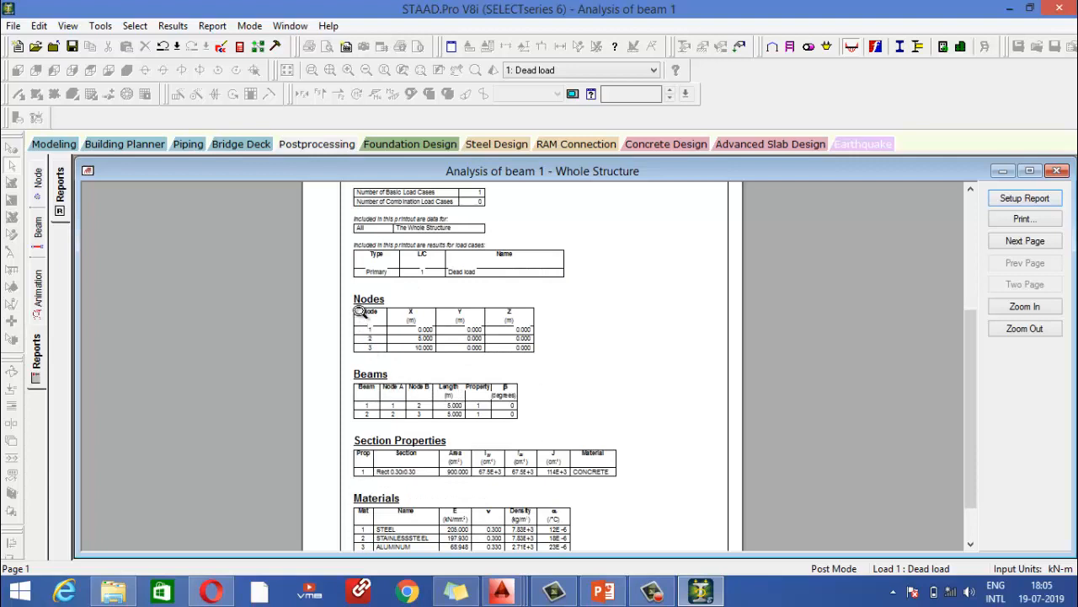
scroll(430, 357, down, 2)
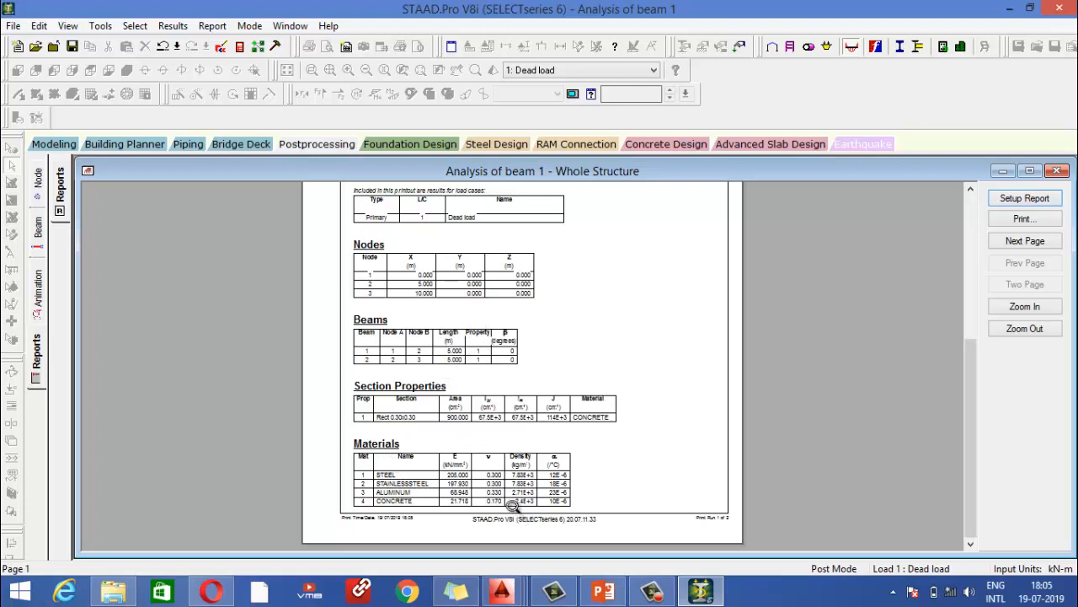
scroll(513, 504, up, 5)
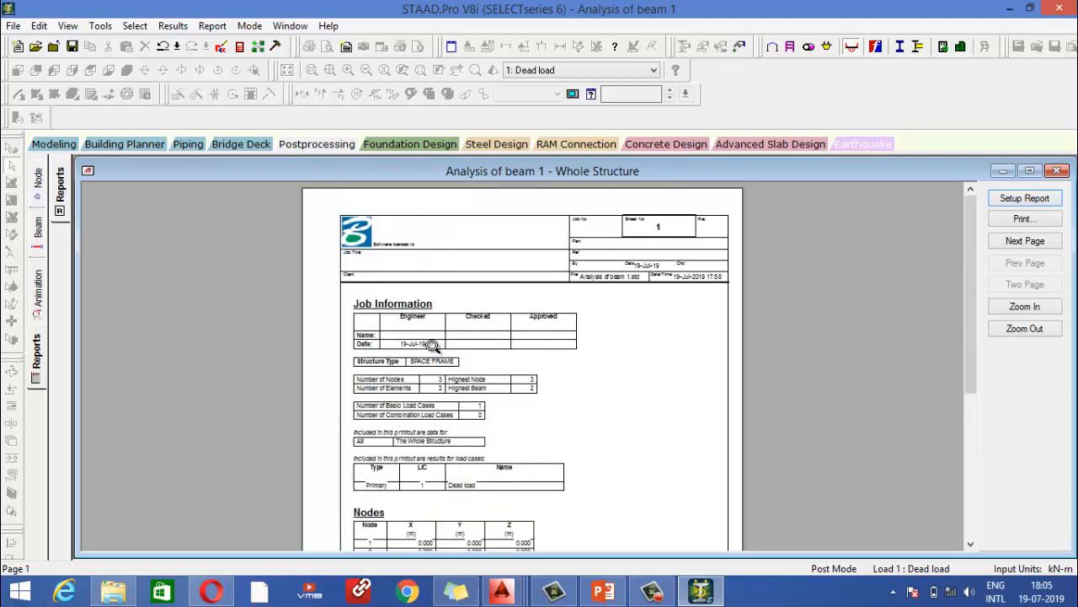